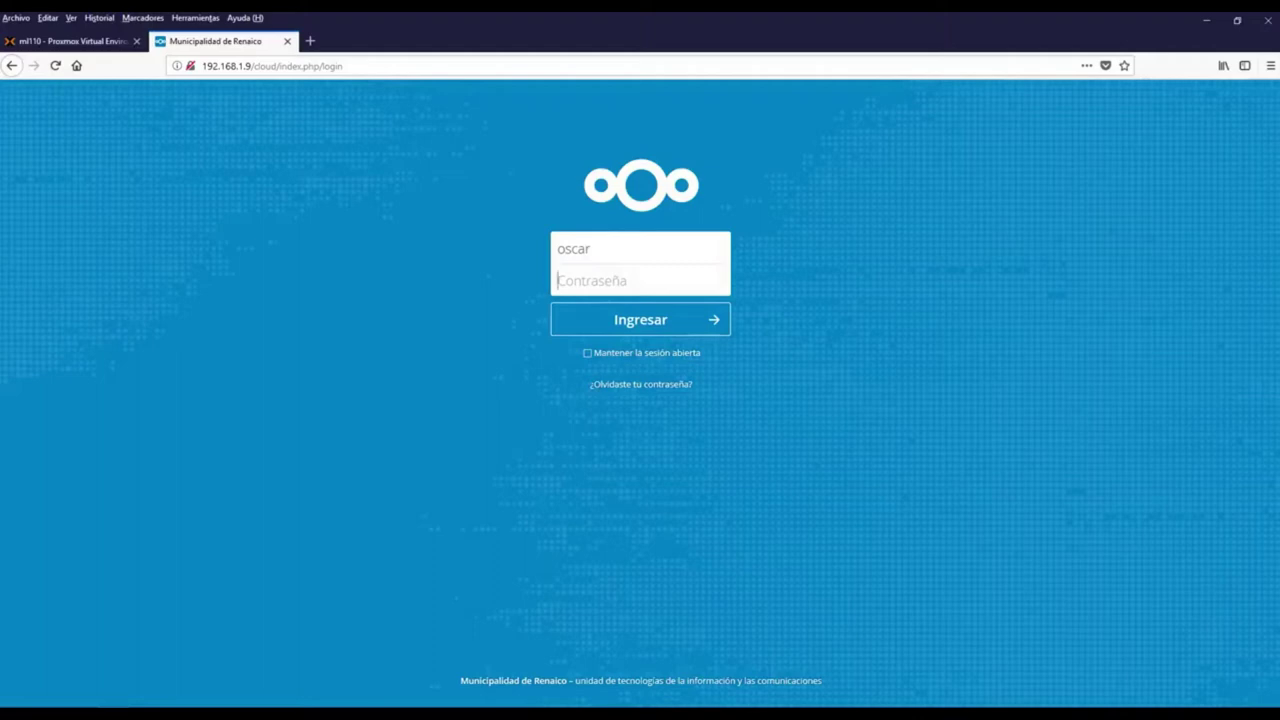
Sign in to Nextcloud with the account password, declining Firefox's offer to save it
{"action": "type", "text": "12345678901234"}
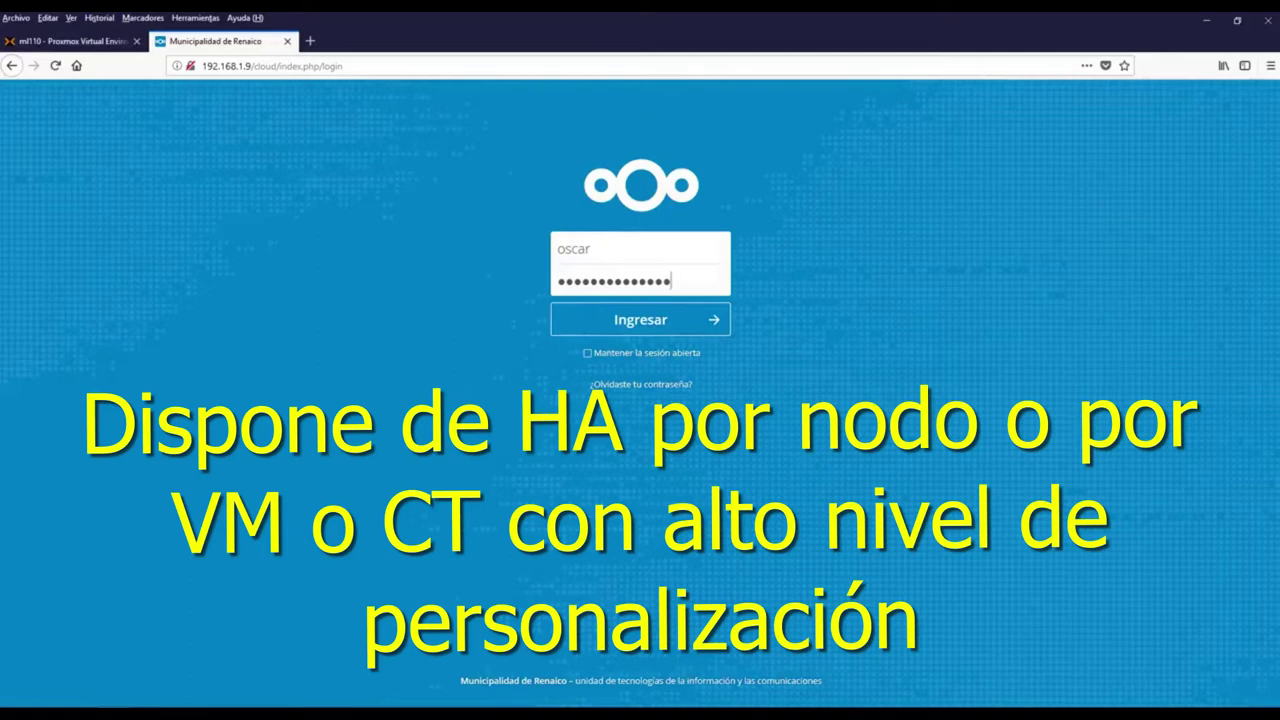
{"action": "key", "text": "Return"}
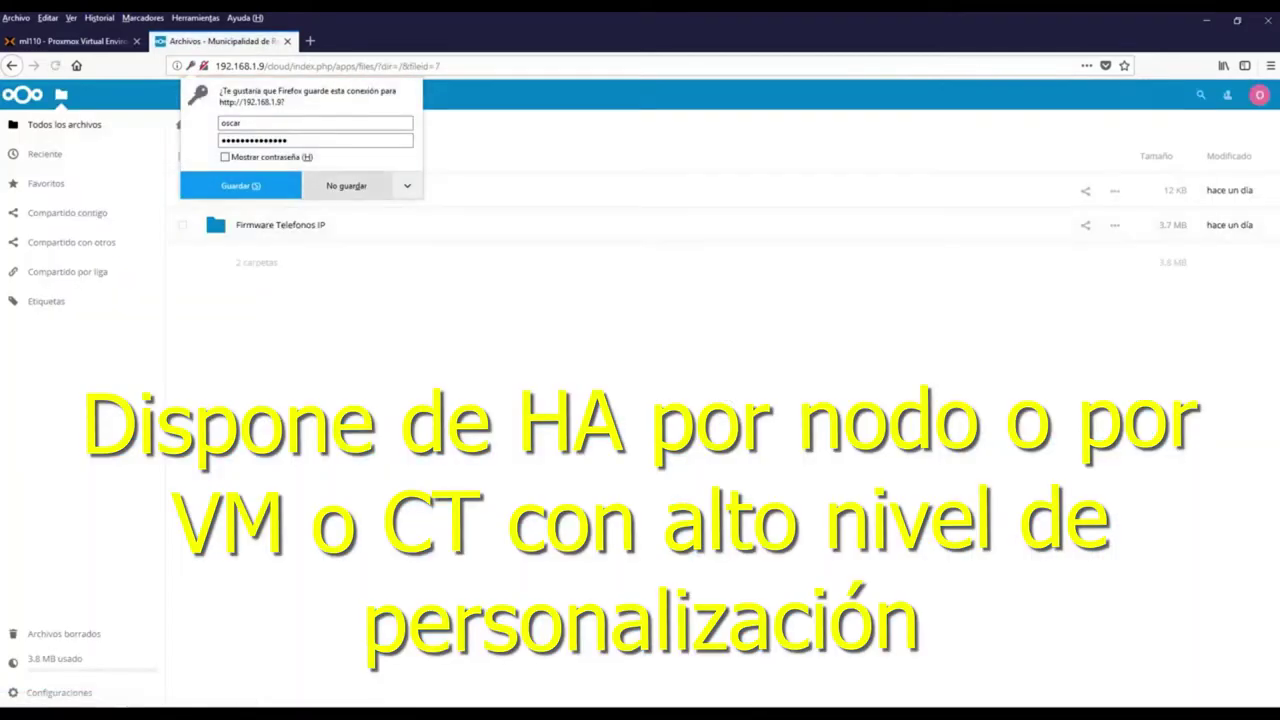
{"action": "left_click", "coordinate": [186, 190]}
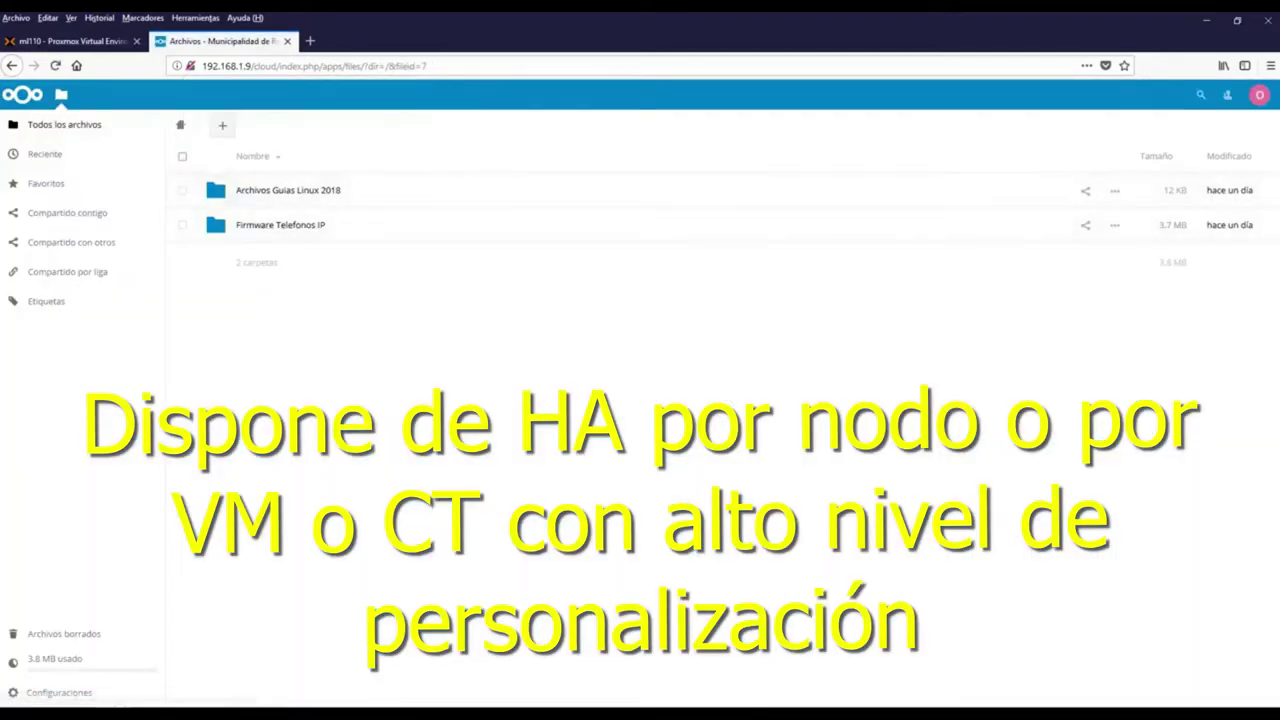
Step through the LDAP / AD wizard's users, login attributes and groups tabs, back to server 192.168.1.27:389
{"action": "left_click", "coordinate": [1259, 94]}
{"action": "left_click", "coordinate": [1233, 123]}
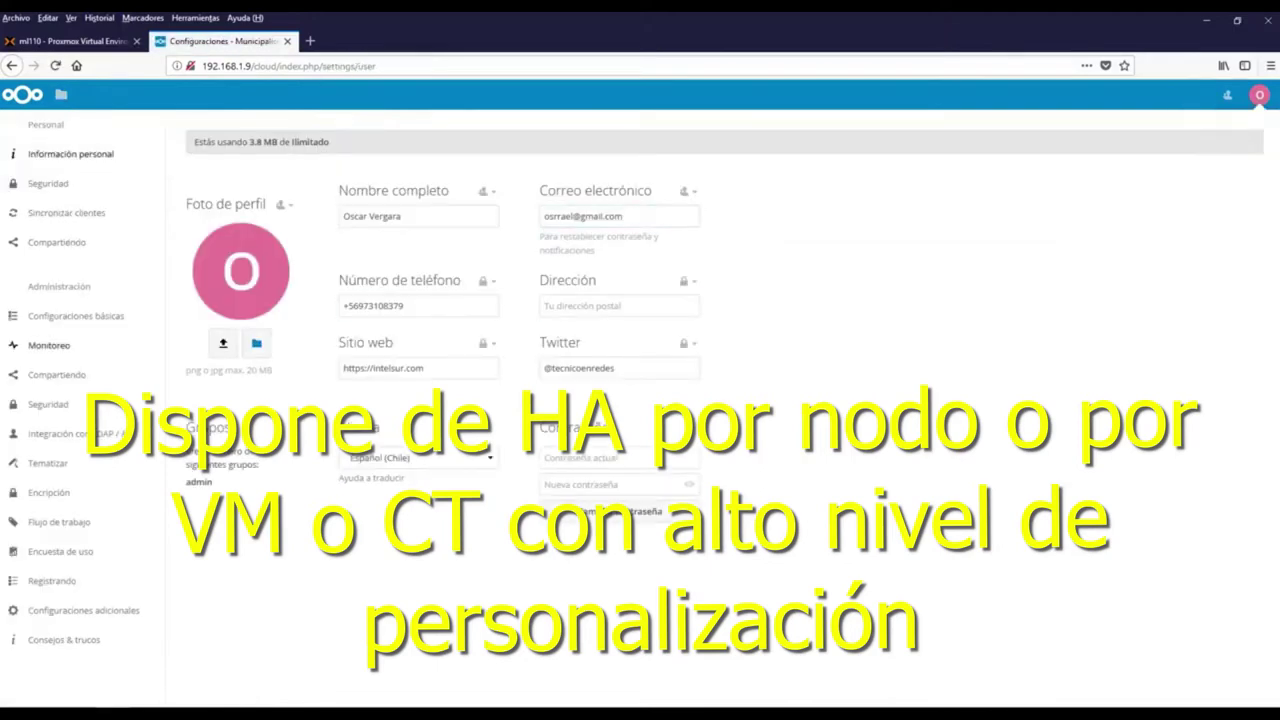
{"action": "left_click", "coordinate": [75, 433]}
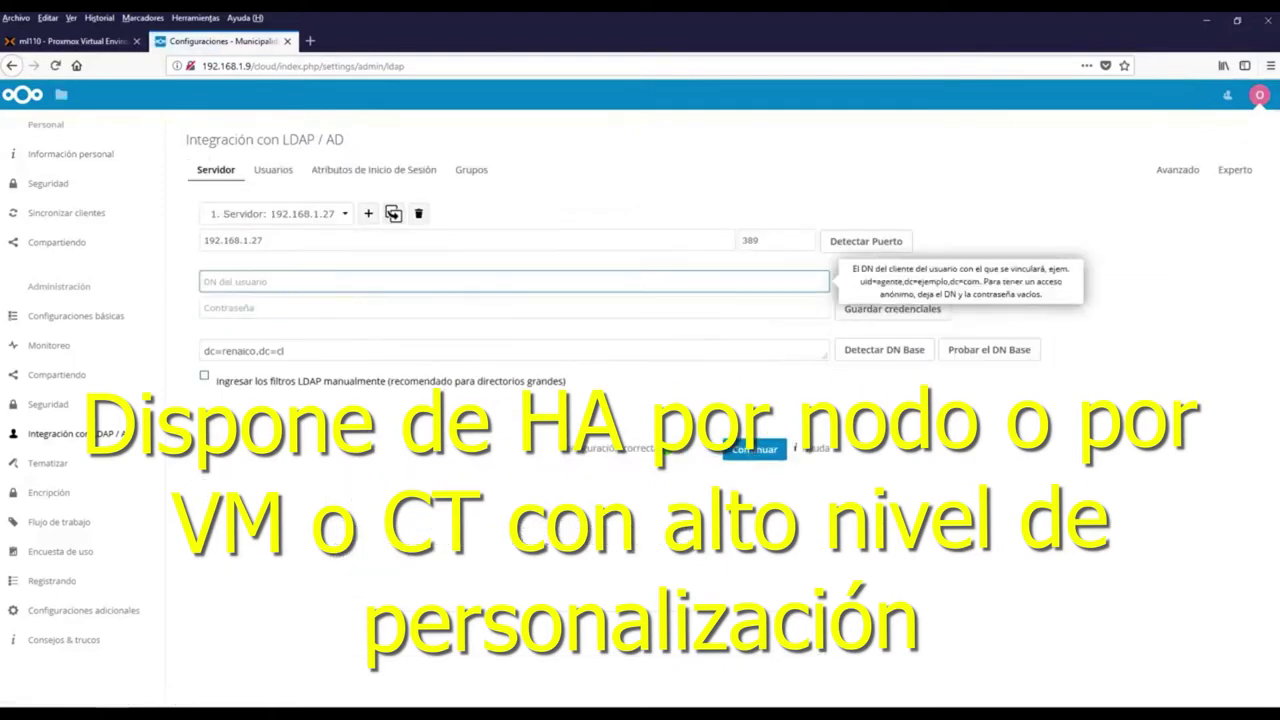
{"action": "left_click", "coordinate": [748, 449]}
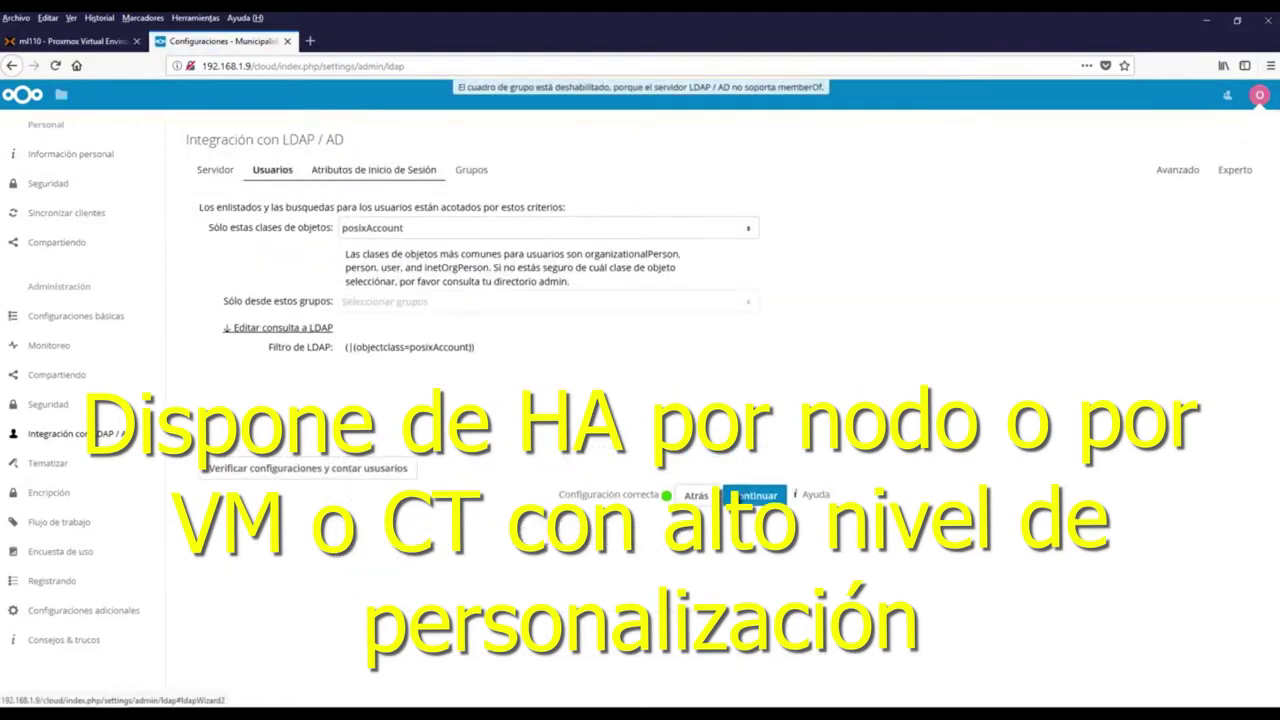
{"action": "left_click", "coordinate": [755, 495]}
{"action": "left_click", "coordinate": [755, 490]}
{"action": "left_click", "coordinate": [214, 169]}
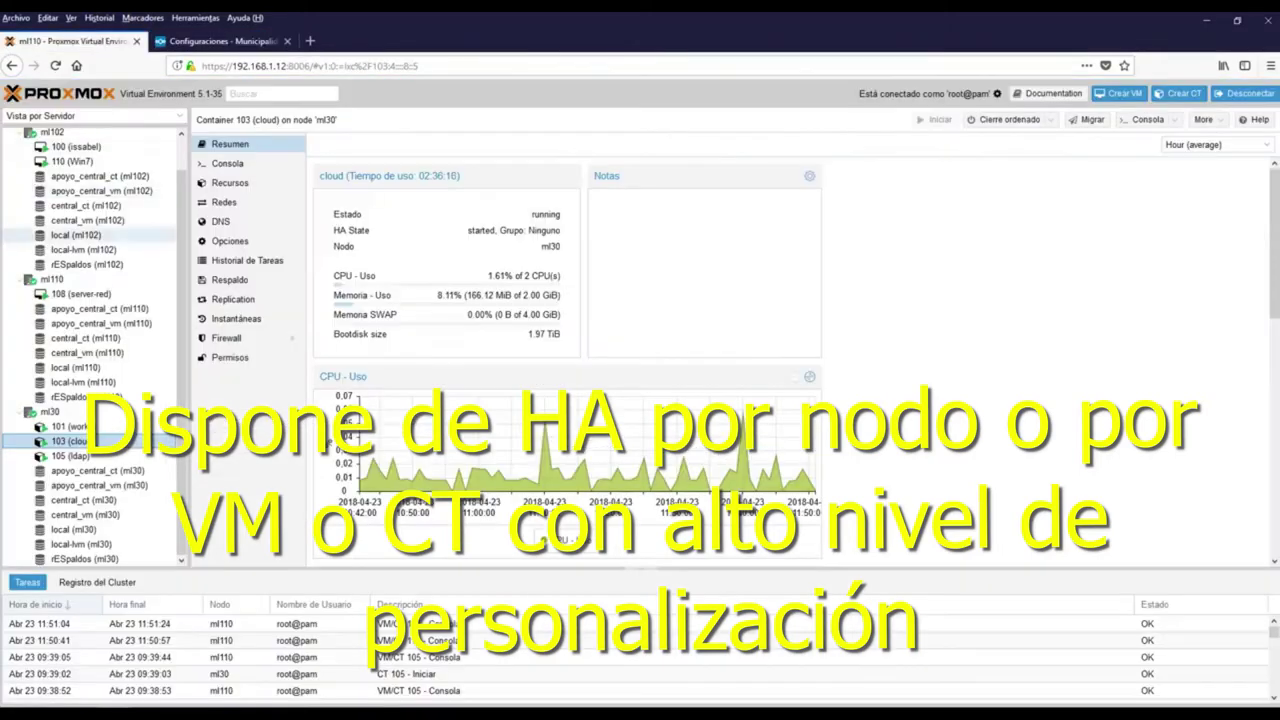
Confirm container 105 (ldap) uses 192.168.1.27/24 with gateway 192.168.1.1, then open a new tab
{"action": "left_click", "coordinate": [70, 456]}
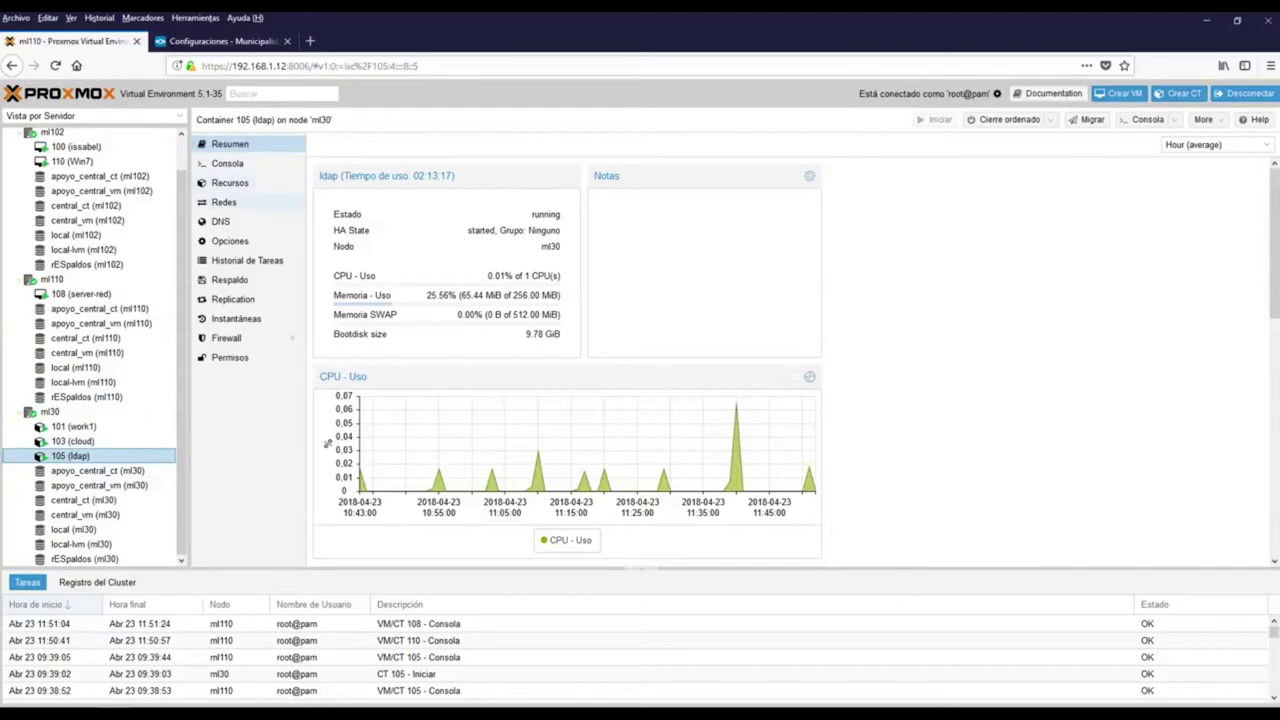
{"action": "left_click", "coordinate": [224, 202]}
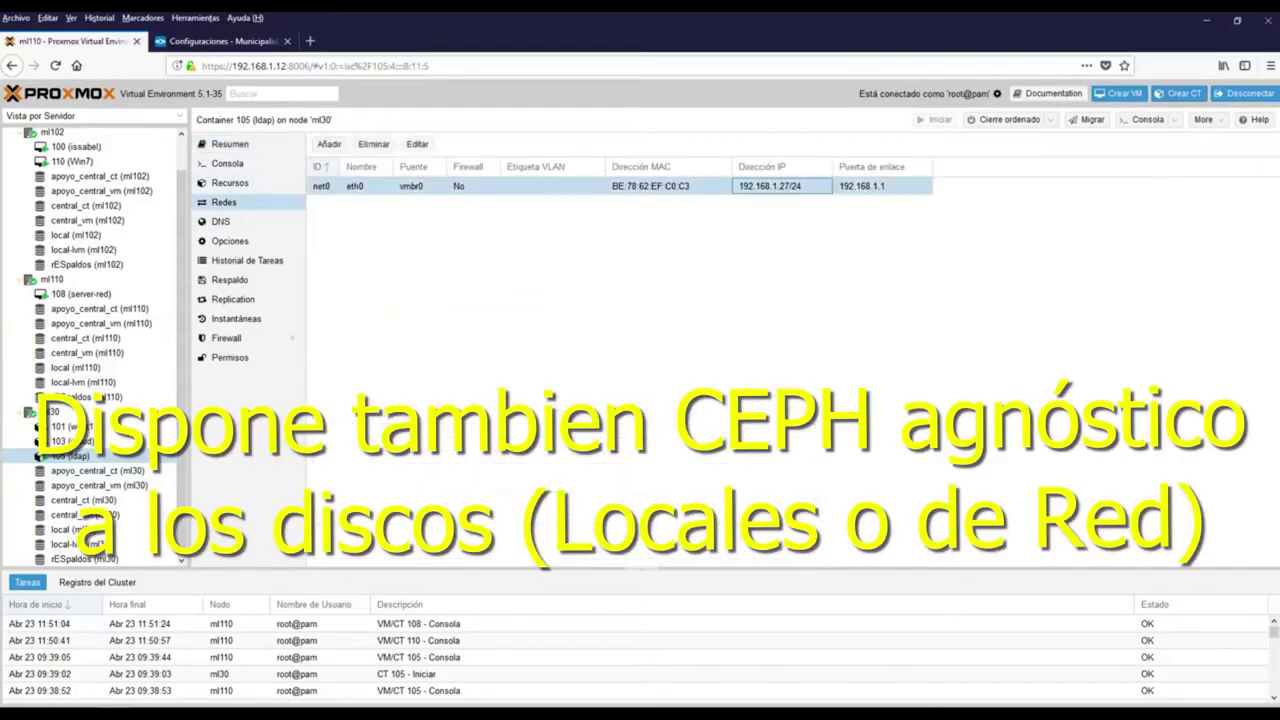
{"action": "left_click", "coordinate": [310, 41]}
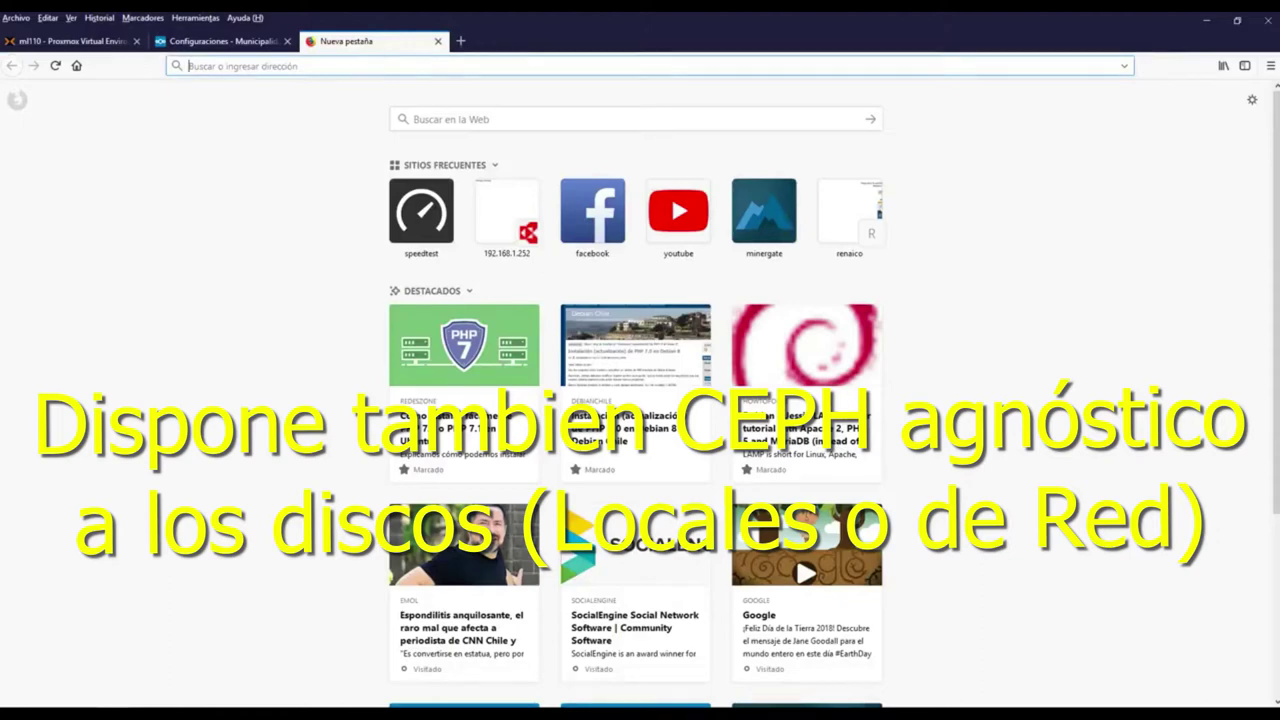
Load 192.168.1.27/phpldapadmin to reach the phpLDAPadmin 1.2.2 home page
{"action": "type", "text": "192.16"}
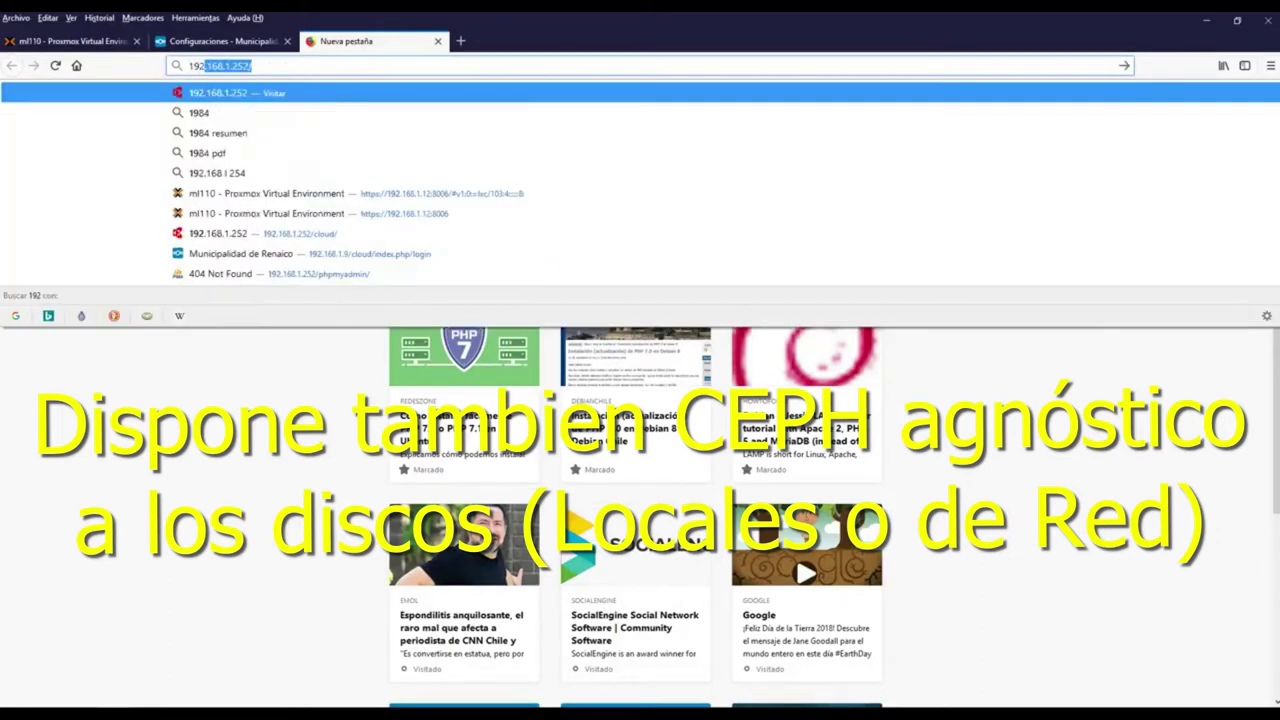
{"action": "type", "text": "8.1."}
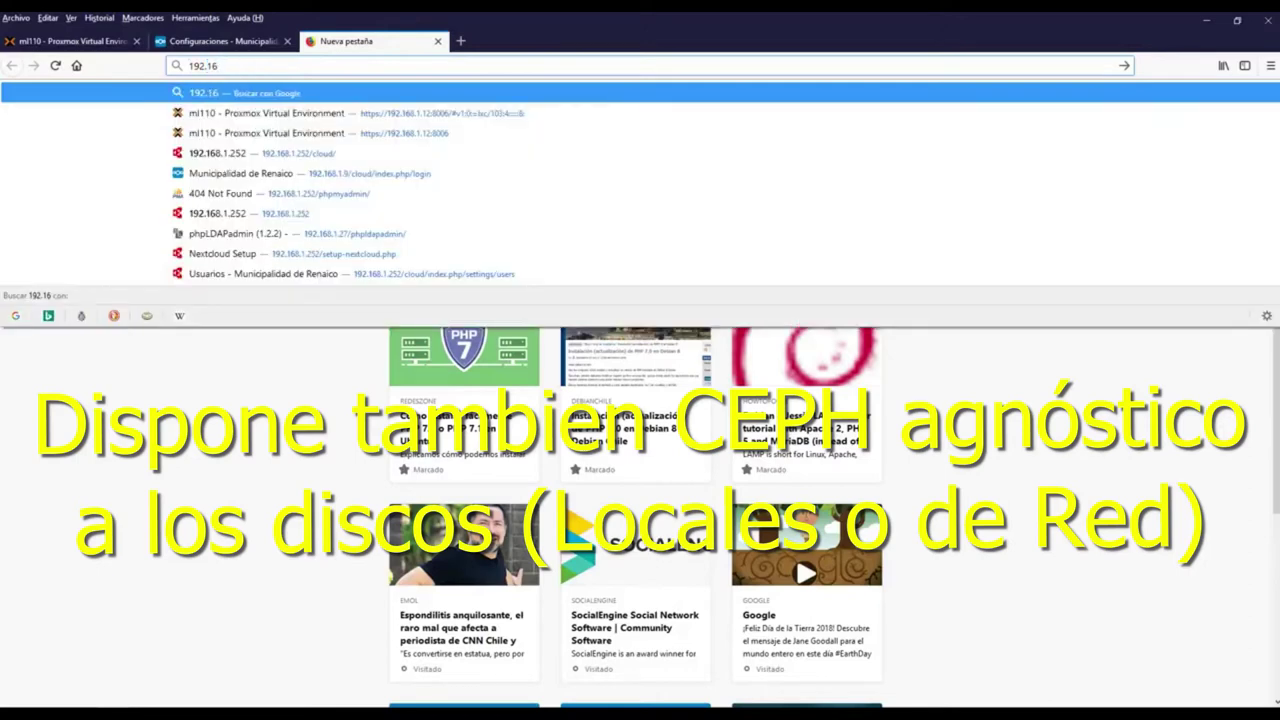
{"action": "type", "text": "27"}
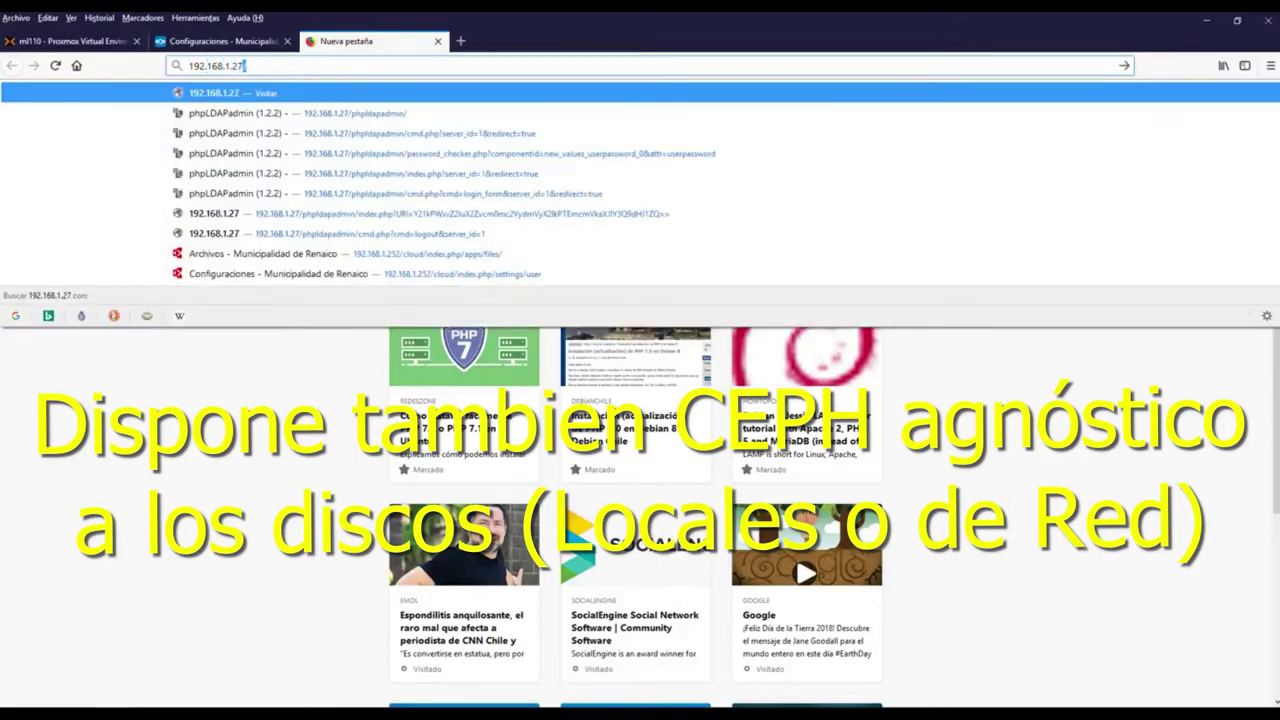
{"action": "key", "text": "Return"}
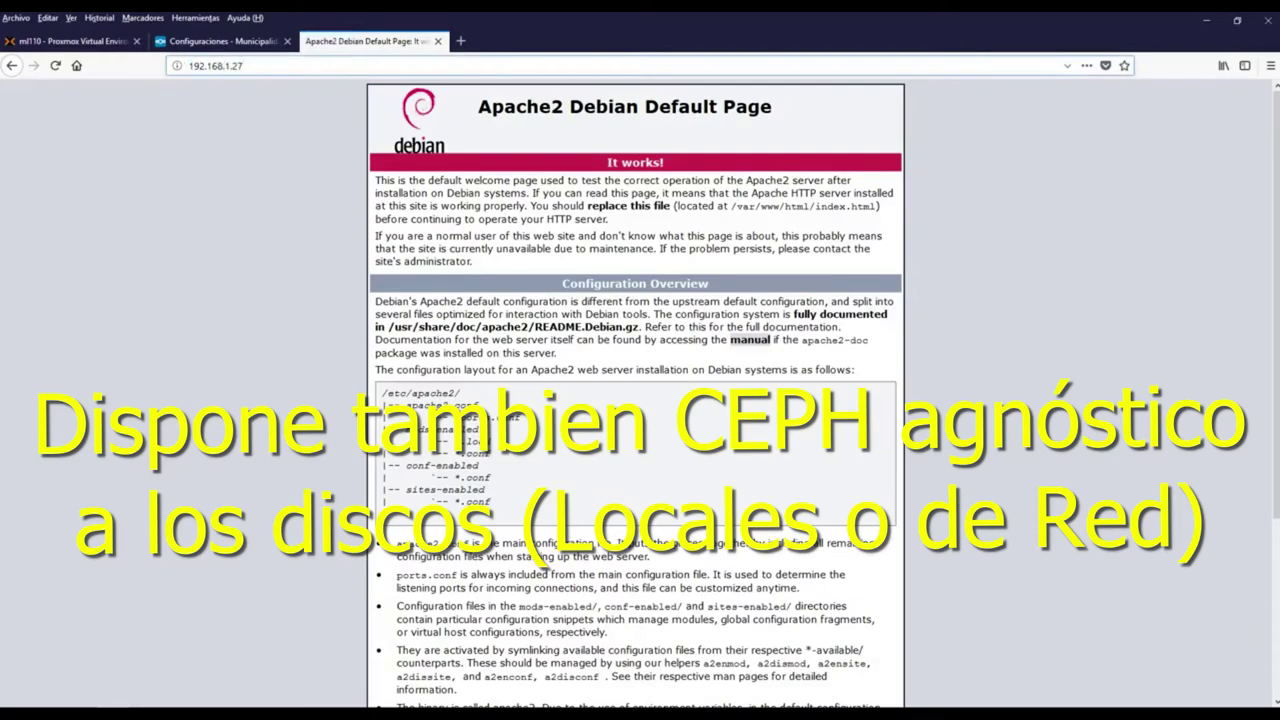
{"action": "type", "text": "/"}
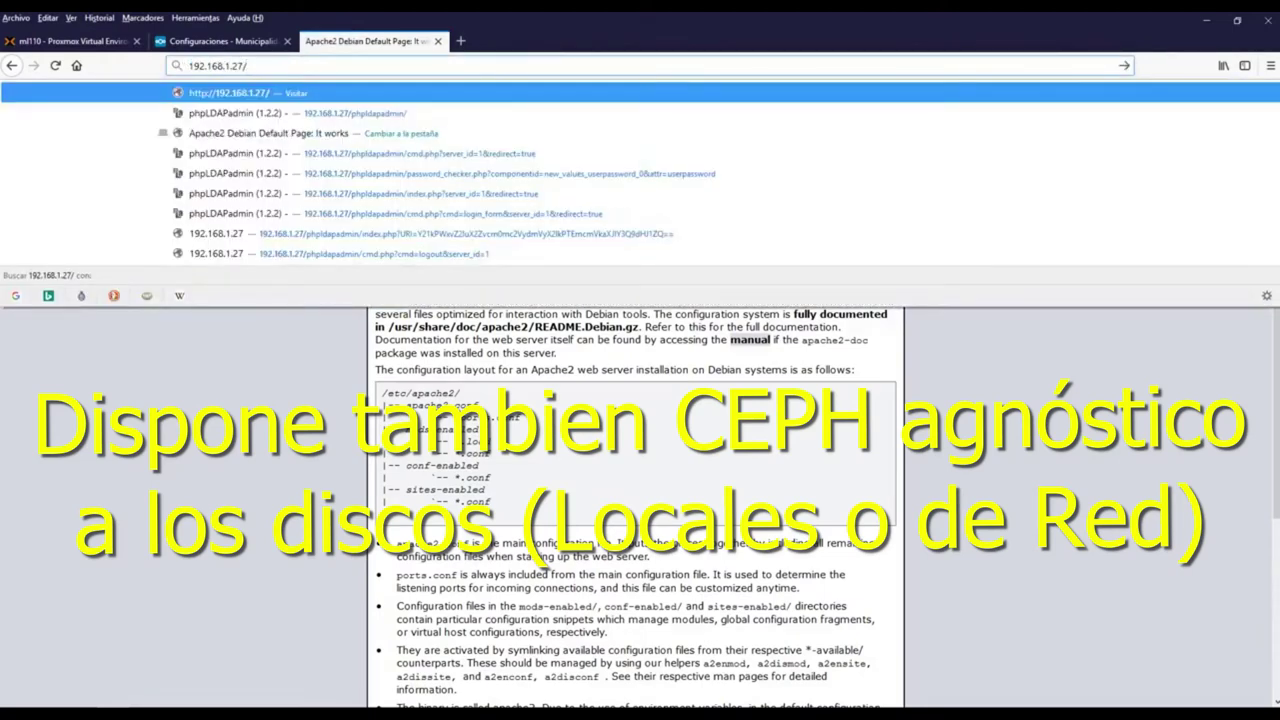
{"action": "key", "text": "Down"}
{"action": "key", "text": "Return"}
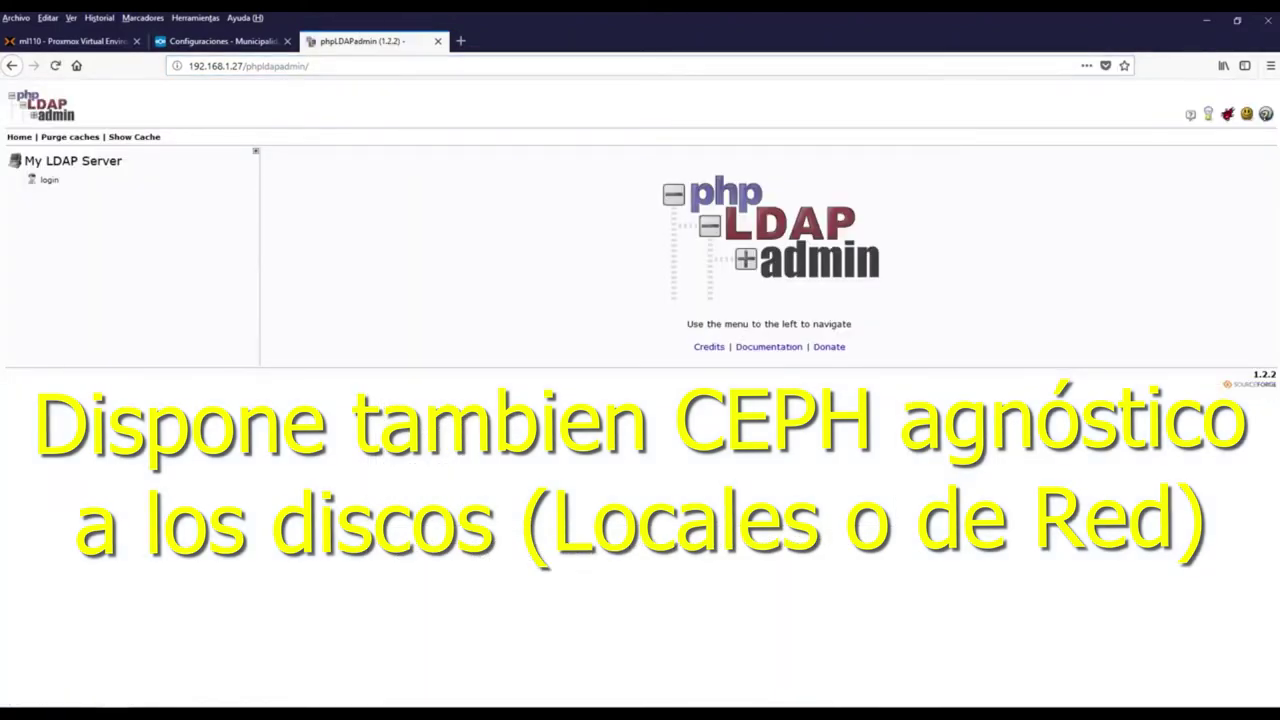
Log in to phpLDAPadmin as admin of dc=renaico,dc=cl with its password, then return to Proxmox
{"action": "left_click", "coordinate": [49, 180]}
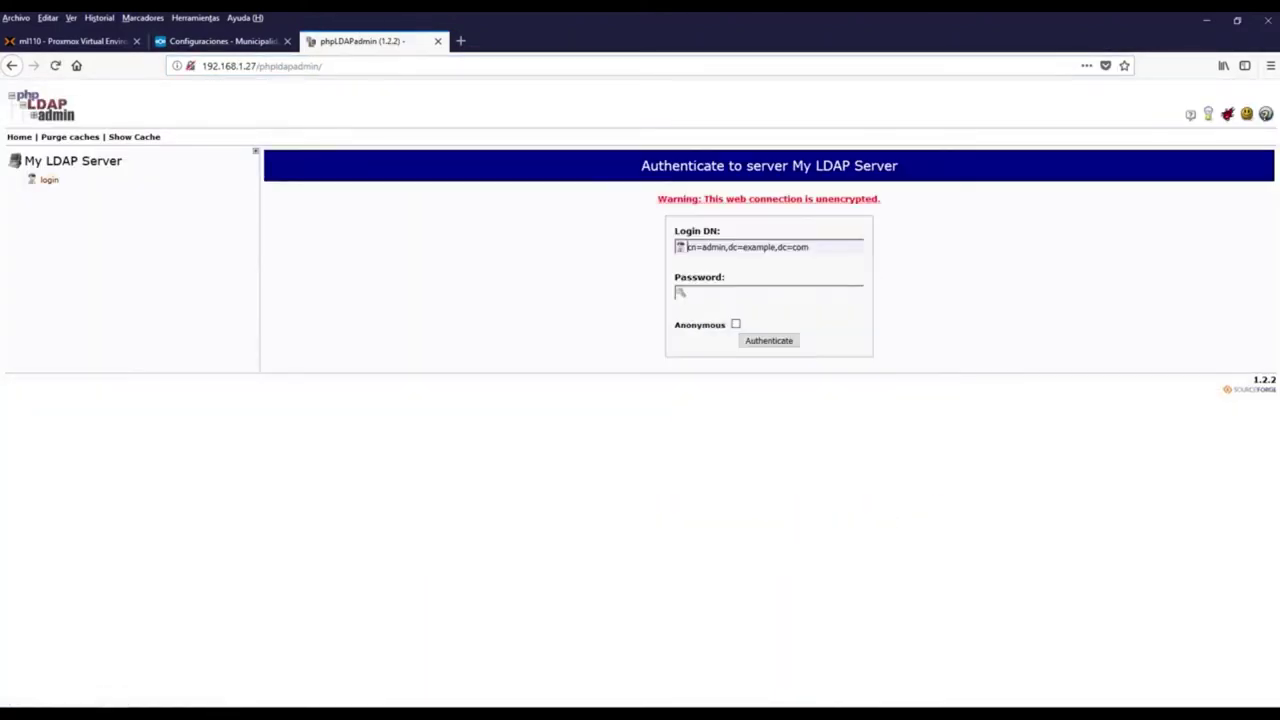
{"action": "key", "text": "BackSpace"}
{"action": "key", "text": "BackSpace"}
{"action": "key", "text": "BackSpace"}
{"action": "key", "text": "BackSpace"}
{"action": "key", "text": "BackSpace"}
{"action": "key", "text": "BackSpace"}
{"action": "key", "text": "BackSpace"}
{"action": "key", "text": "BackSpace"}
{"action": "key", "text": "BackSpace"}
{"action": "type", "text": "renaico"}
{"action": "key", "text": "Tab"}
{"action": "type", "text": "••••••••••"}
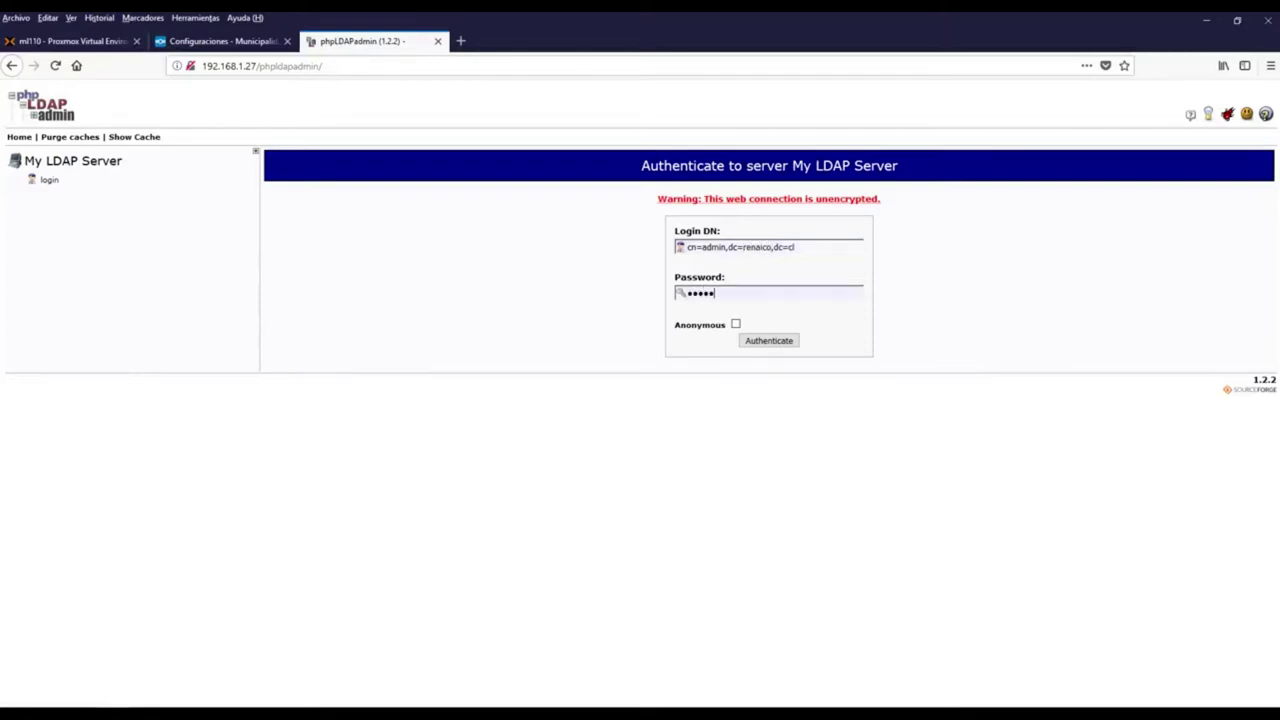
{"action": "type", "text": "•••"}
{"action": "key", "text": "Return"}
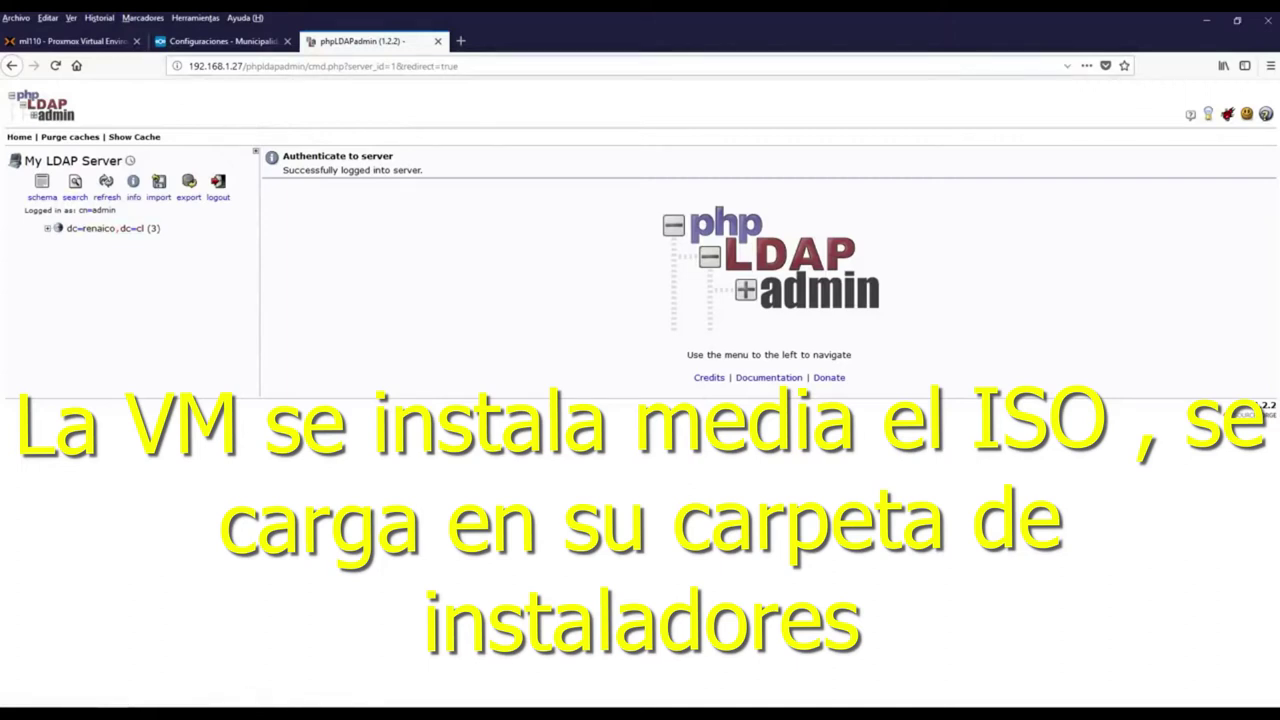
{"action": "key", "text": "ctrl+1"}
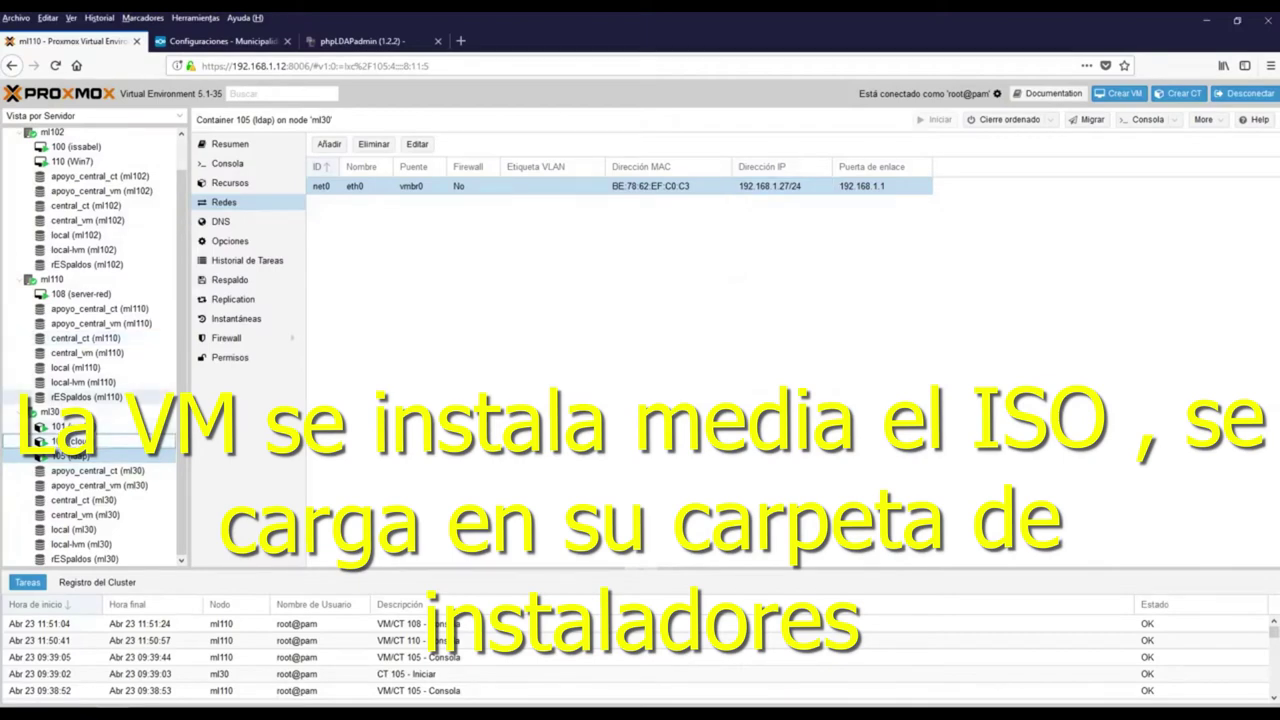
View the consoles of VM 108 (server-red) and VM 110 (Win7), then select container 102 under ml101
{"action": "left_click", "coordinate": [80, 293]}
{"action": "left_click", "coordinate": [227, 163]}
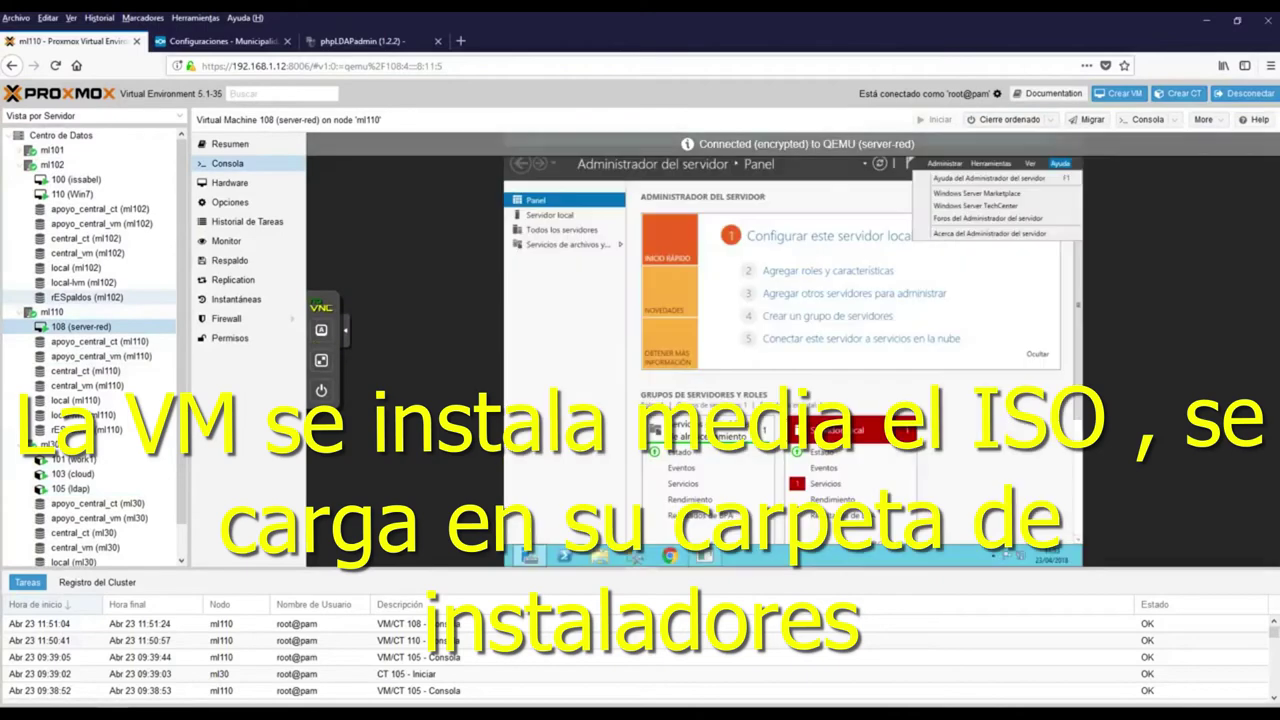
{"action": "left_click", "coordinate": [72, 193]}
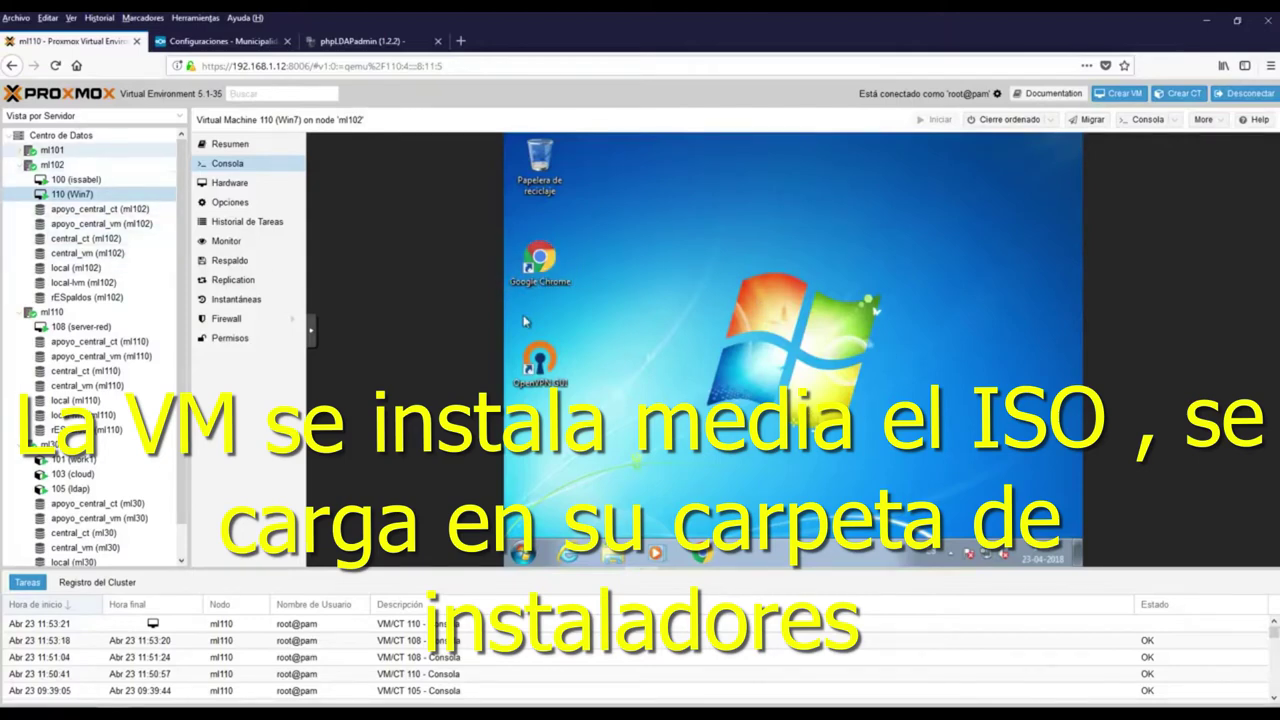
{"action": "left_click", "coordinate": [24, 149]}
{"action": "left_click", "coordinate": [75, 164]}
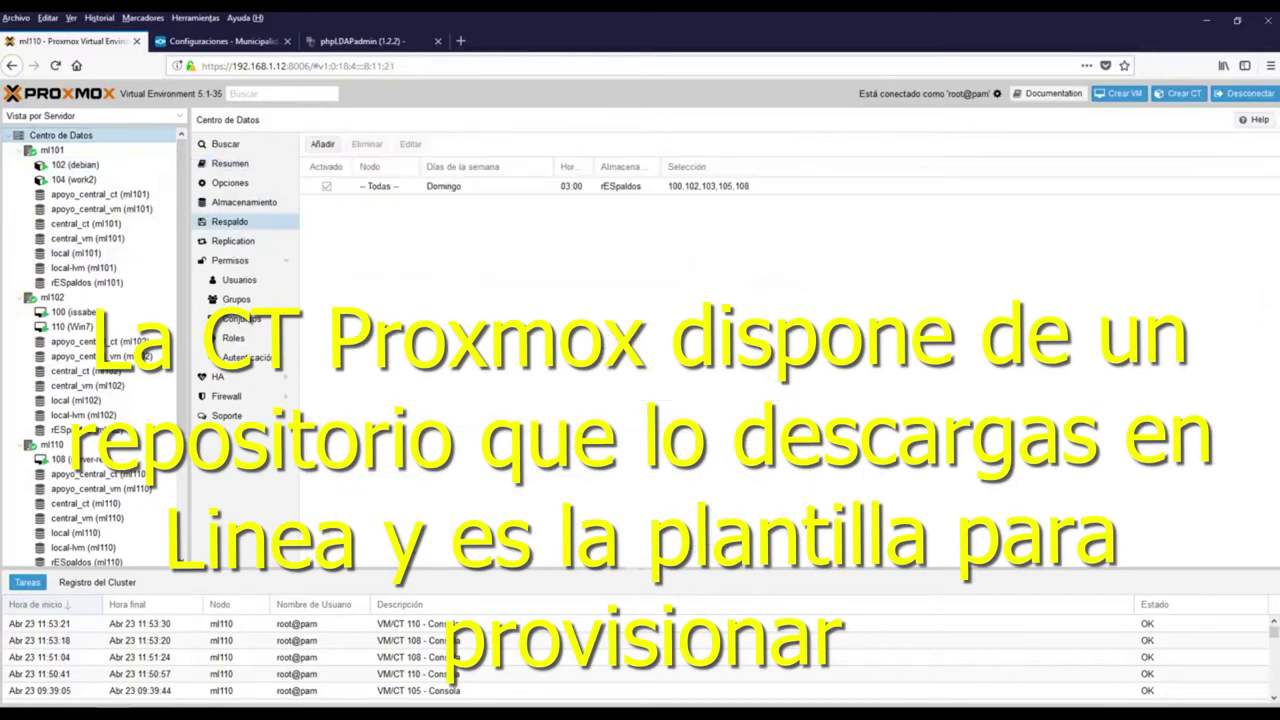
Inspect the Sunday 03:00 backup job, collapse ml102, ml110 and ml30, and show apoyo_central_ct's summary
{"action": "double_click", "coordinate": [720, 186]}
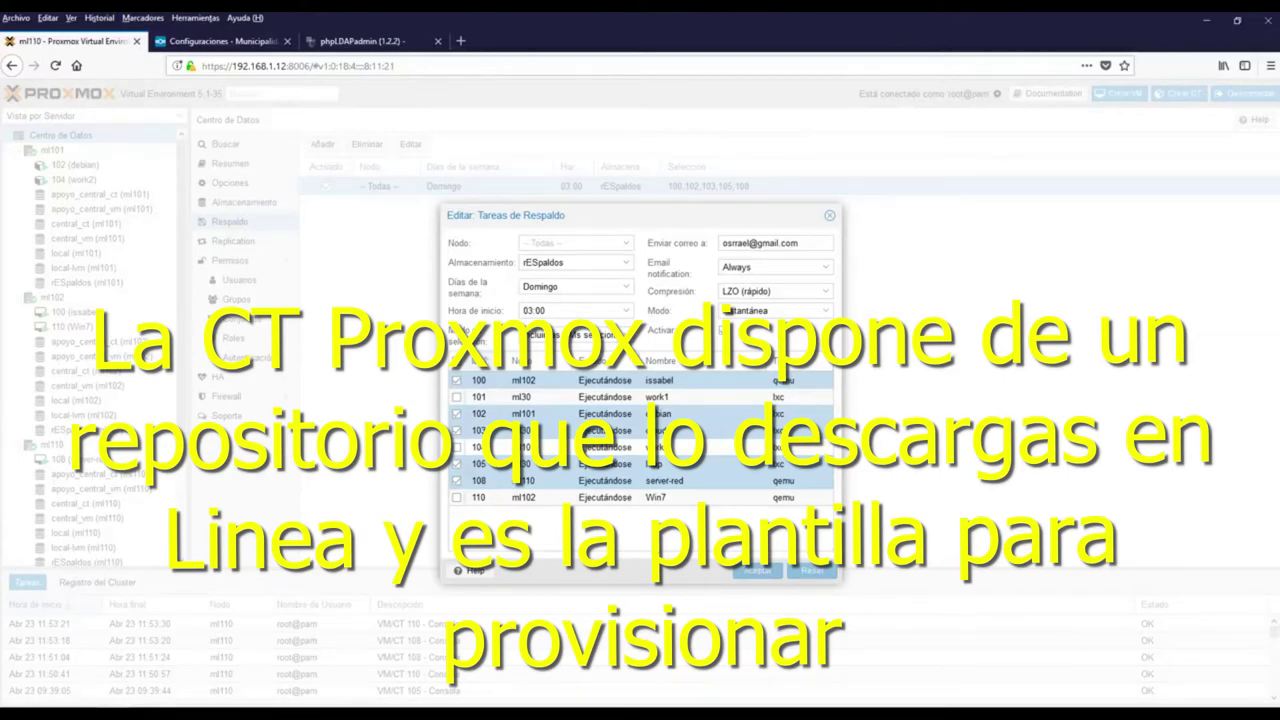
{"action": "left_click", "coordinate": [829, 215]}
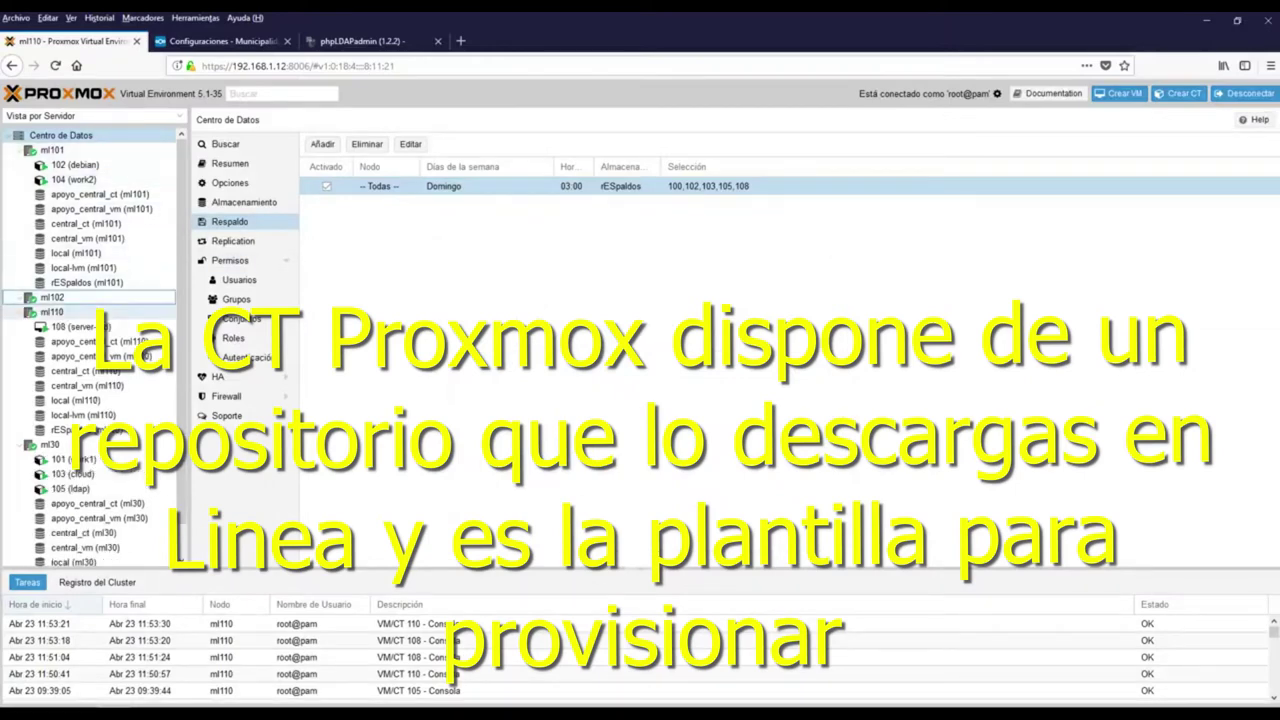
{"action": "left_click", "coordinate": [22, 297]}
{"action": "left_click", "coordinate": [22, 312]}
{"action": "left_click", "coordinate": [22, 326]}
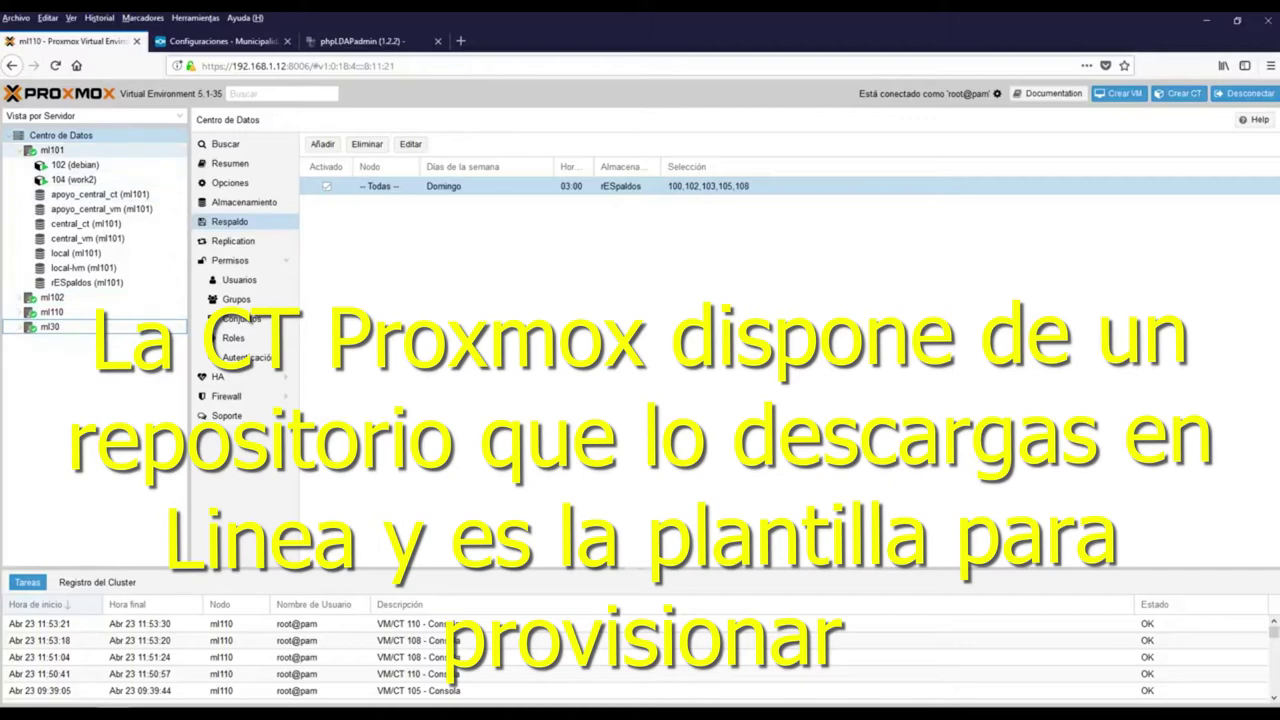
{"action": "left_click", "coordinate": [100, 194]}
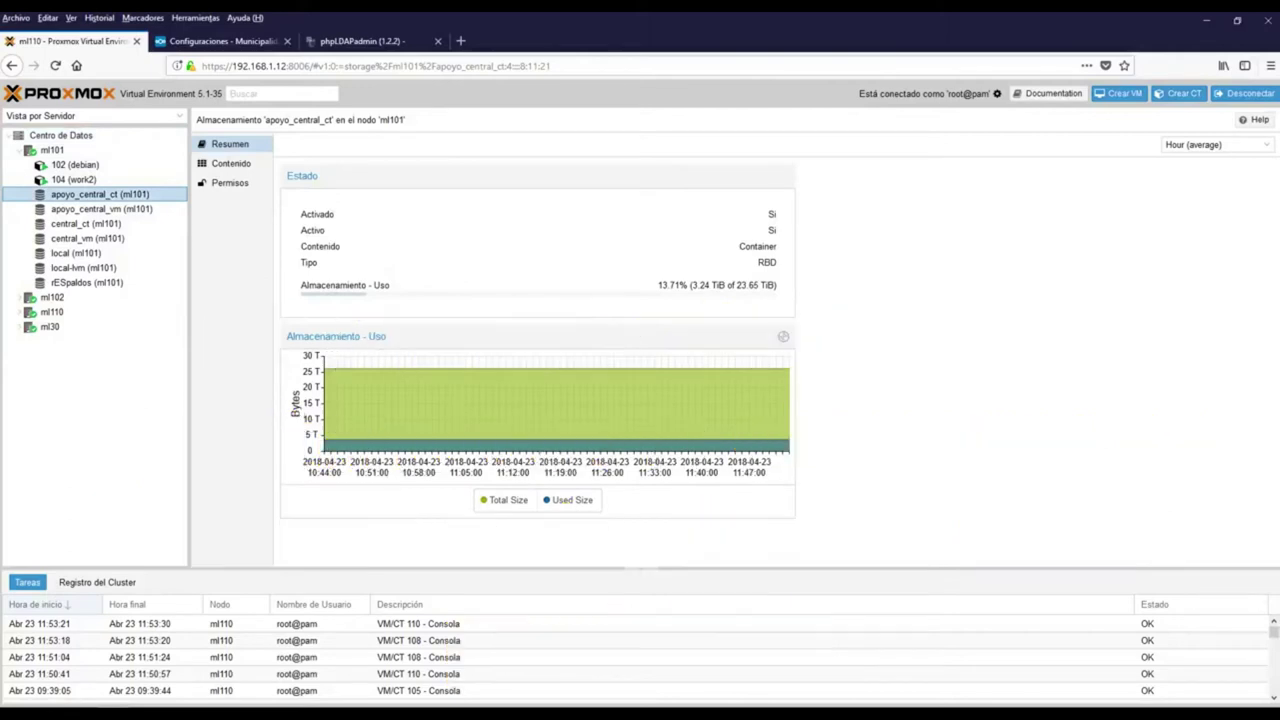
Compare the summaries of storages apoyo_central_ct, apoyo_central_vm, central_ct and central_vm
{"action": "left_click_drag", "start_coordinate": [734, 285], "coordinate": [300, 285]}
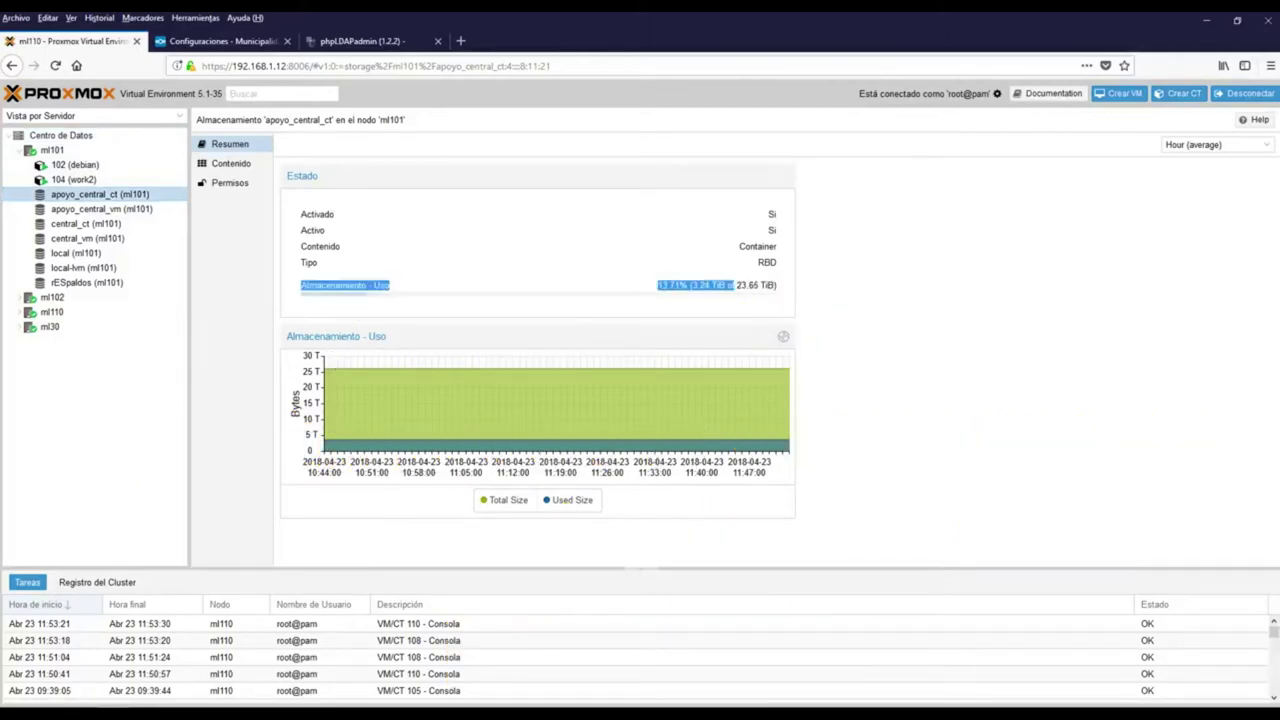
{"action": "left_click", "coordinate": [300, 285]}
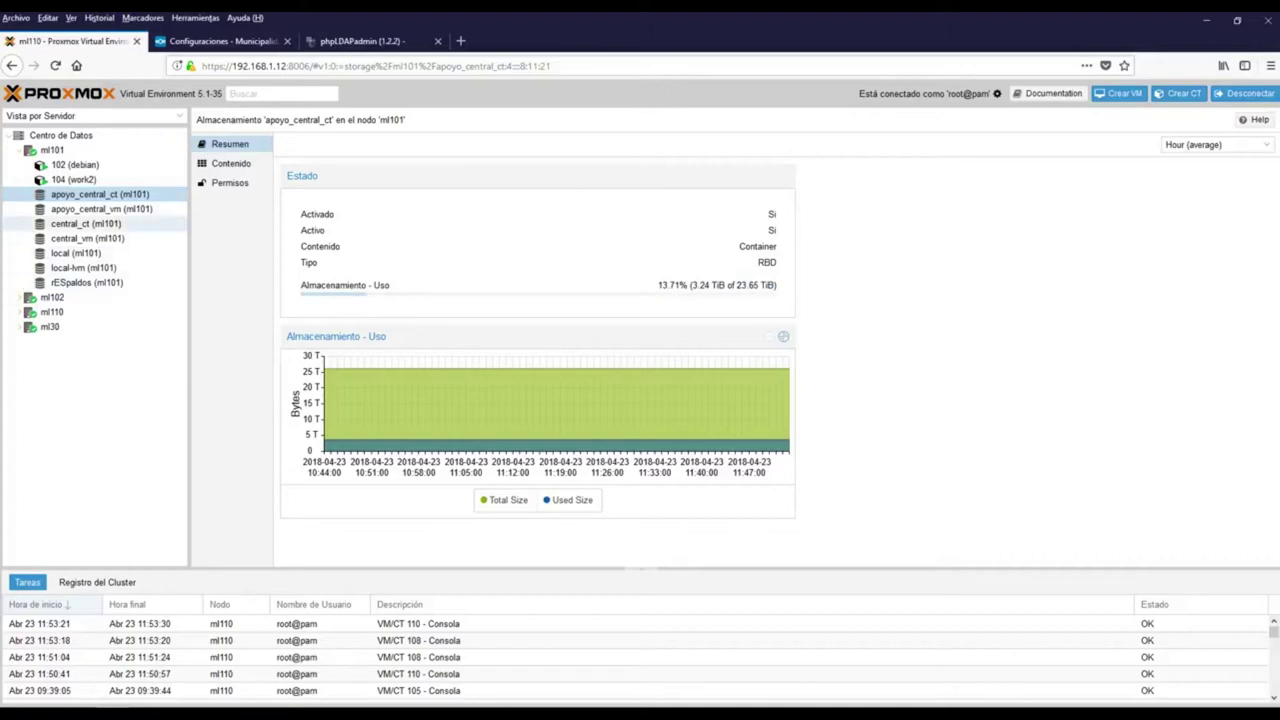
{"action": "left_click", "coordinate": [100, 209]}
{"action": "left_click", "coordinate": [86, 223]}
{"action": "left_click", "coordinate": [100, 194]}
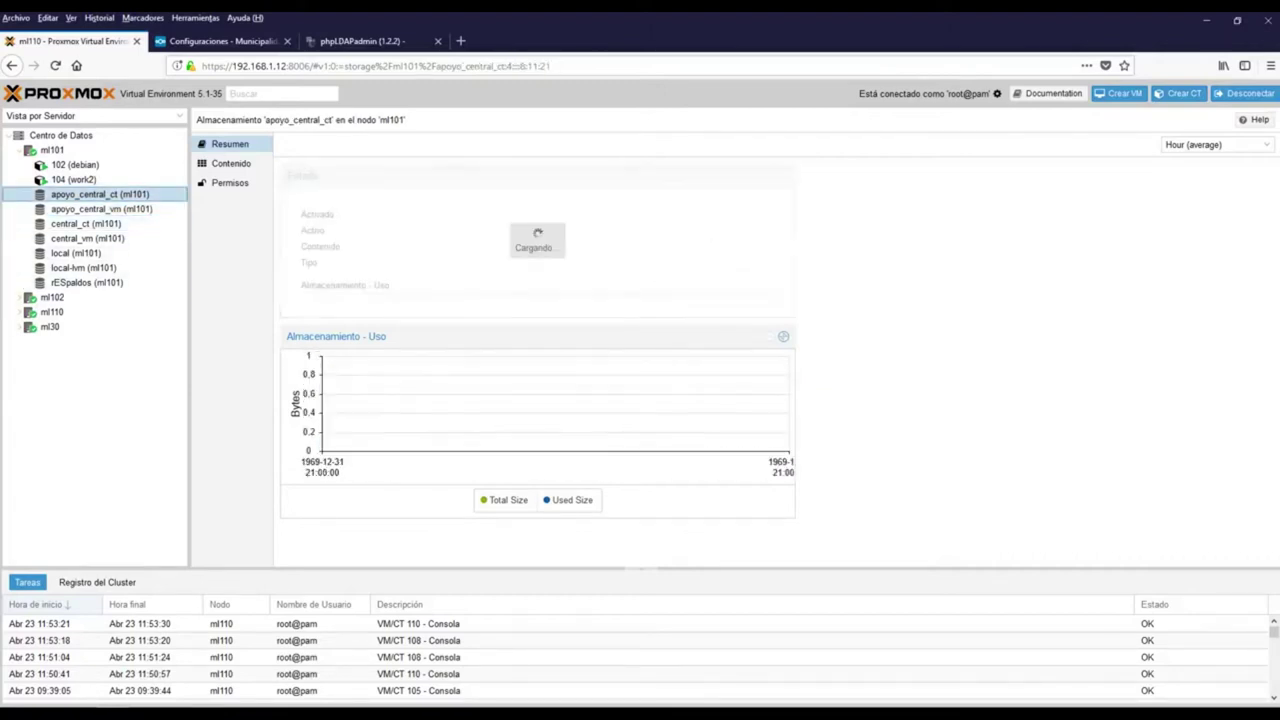
{"action": "left_click", "coordinate": [86, 223]}
{"action": "left_click", "coordinate": [87, 238]}
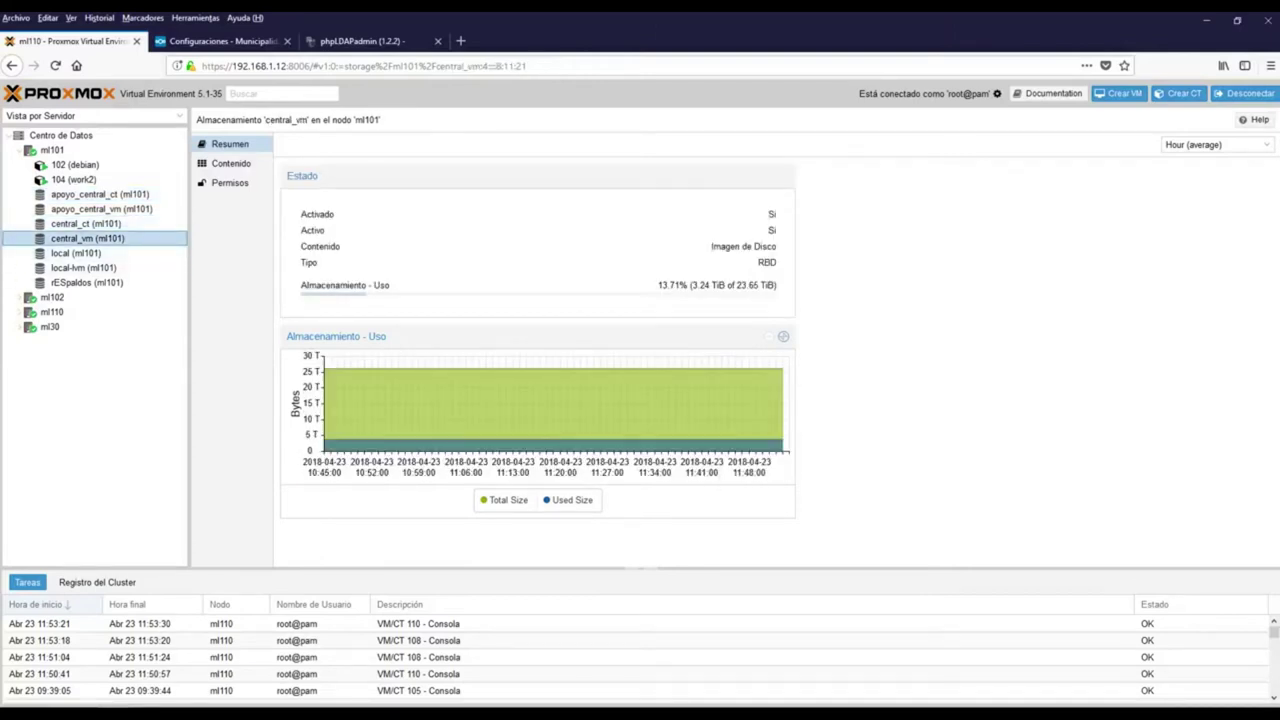
List rESpaldos (ml101) contents: 4 VZDump backups, 3 ISO images and 6 container templates
{"action": "left_click", "coordinate": [86, 282]}
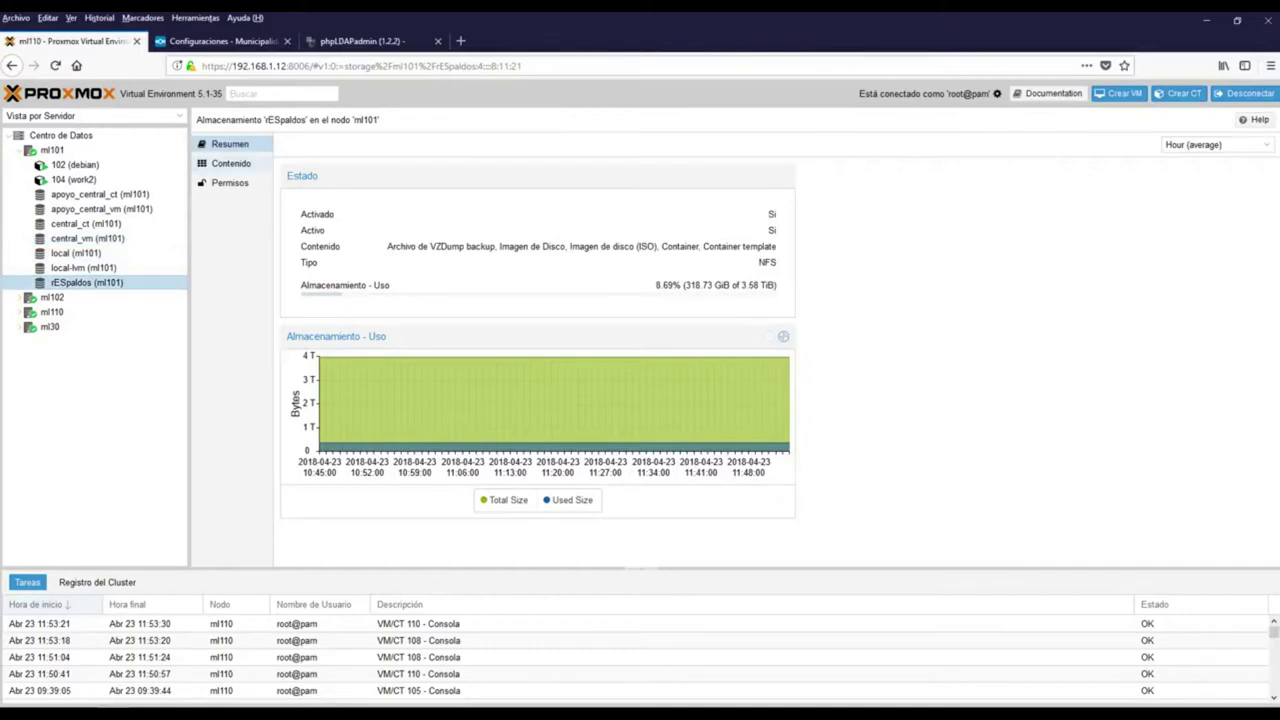
{"action": "left_click", "coordinate": [231, 163]}
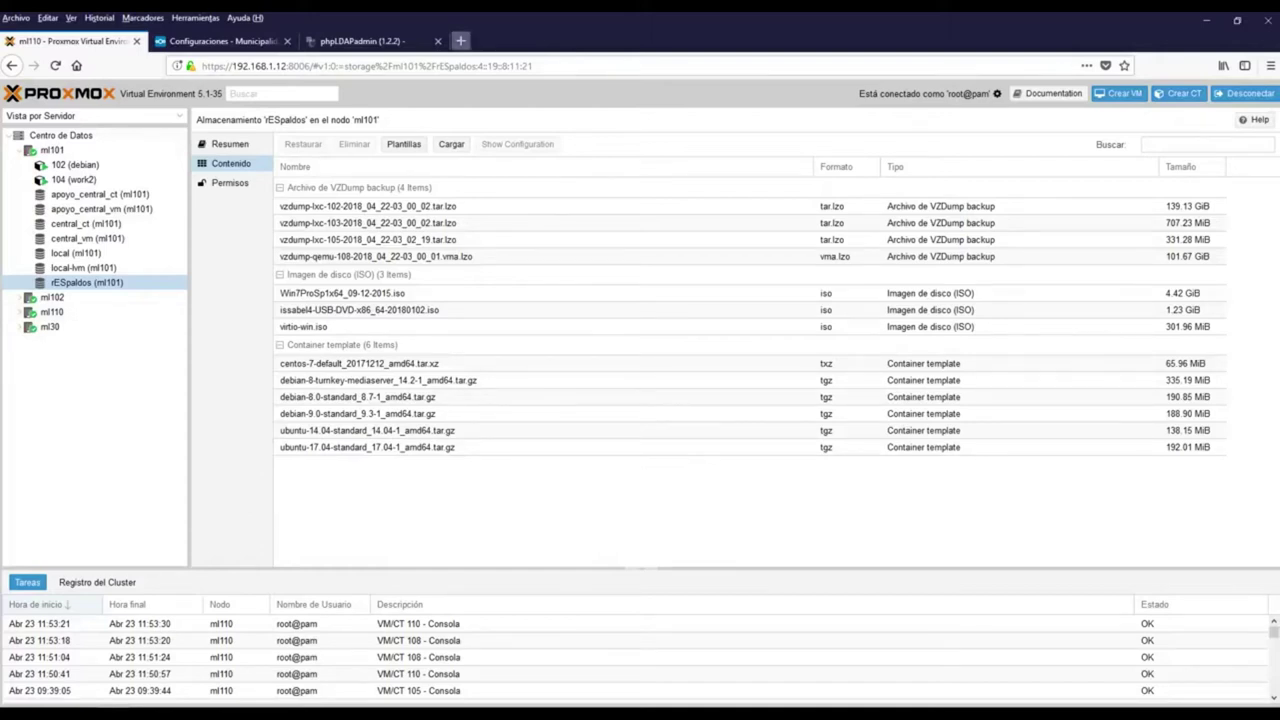
{"action": "left_click", "coordinate": [460, 41]}
Load the OpenMediaVault login at 192.168.1.95, keeping English as language, then return to Proxmox
{"action": "type", "text": "192.168.1"}
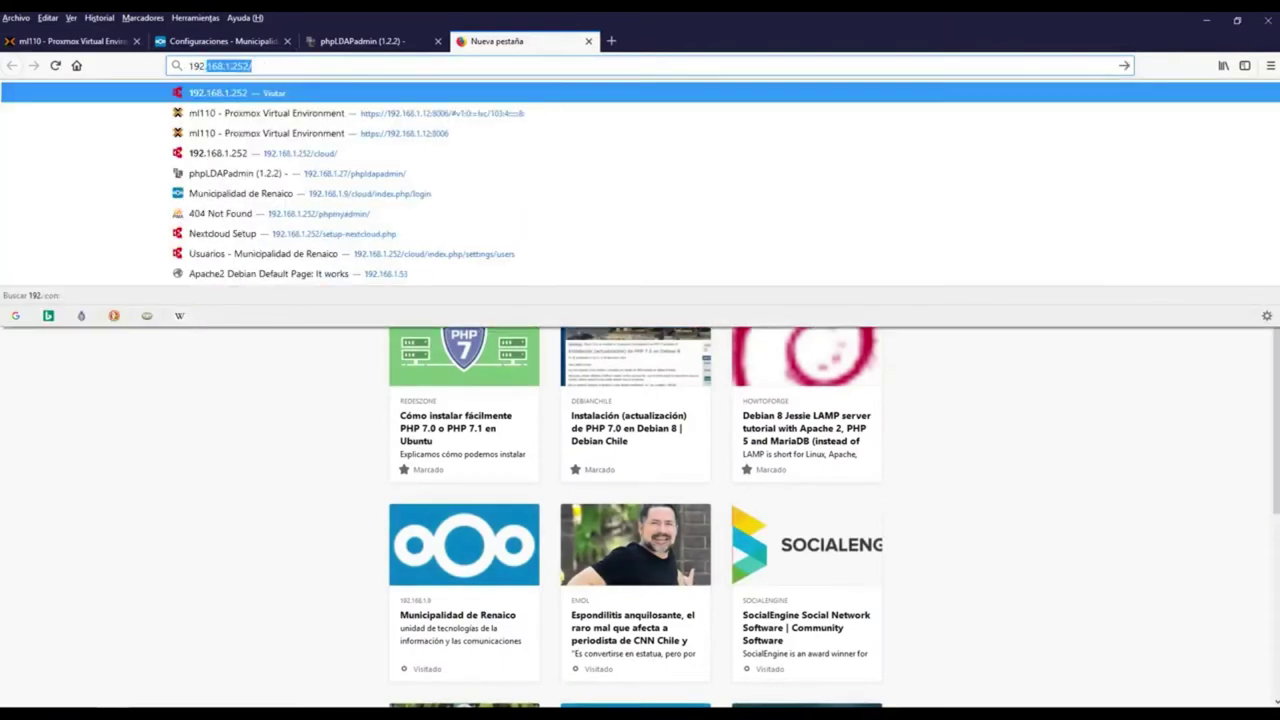
{"action": "type", "text": ".95"}
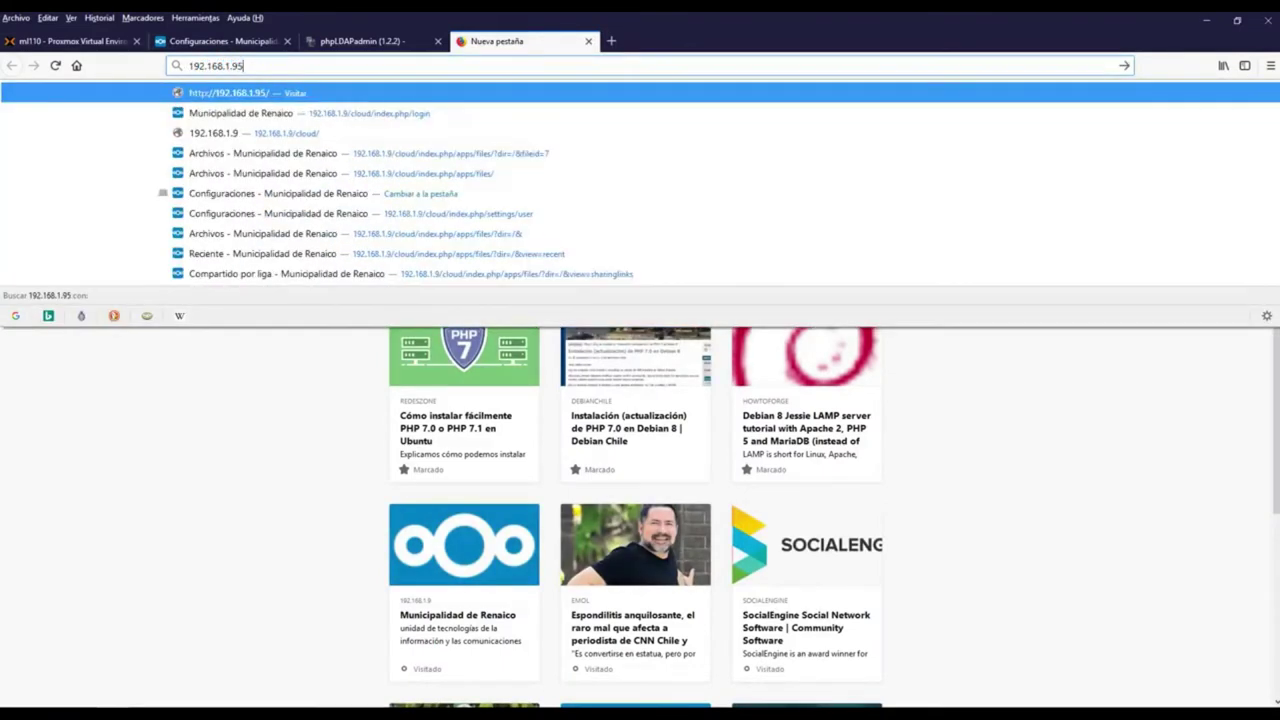
{"action": "key", "text": "Return"}
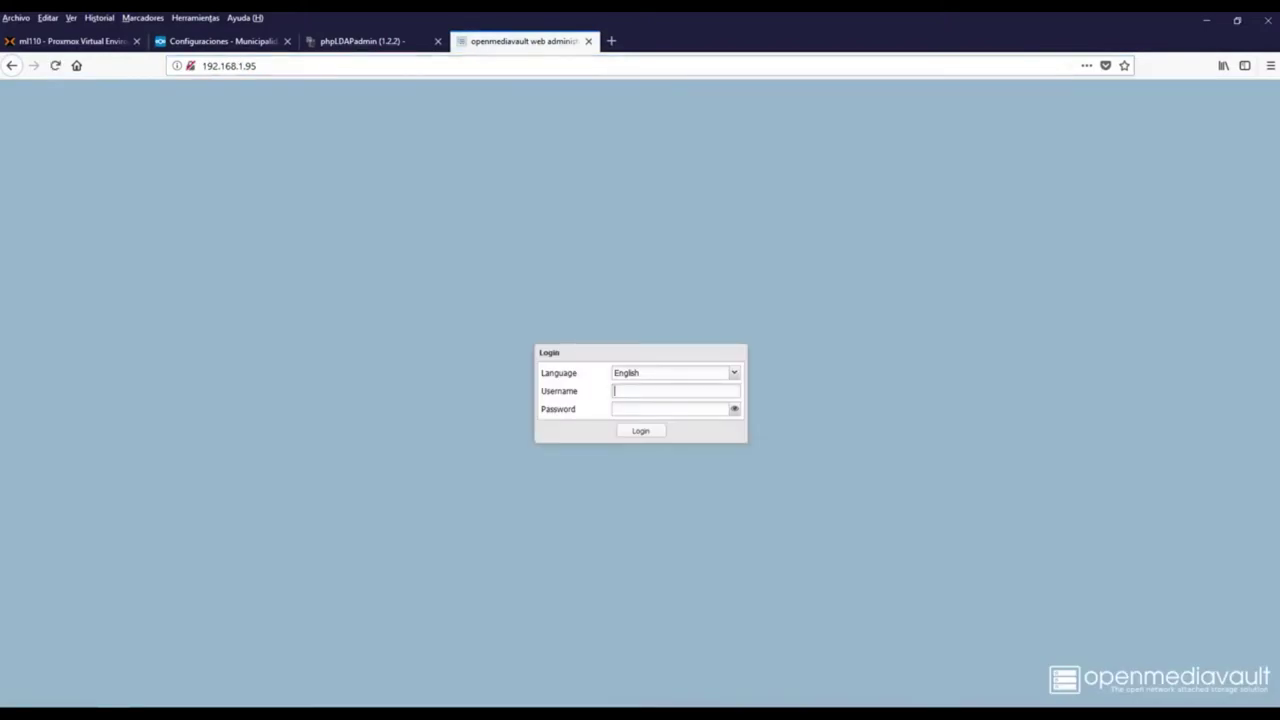
{"action": "key", "text": "shift+Tab"}
{"action": "key", "text": "Down"}
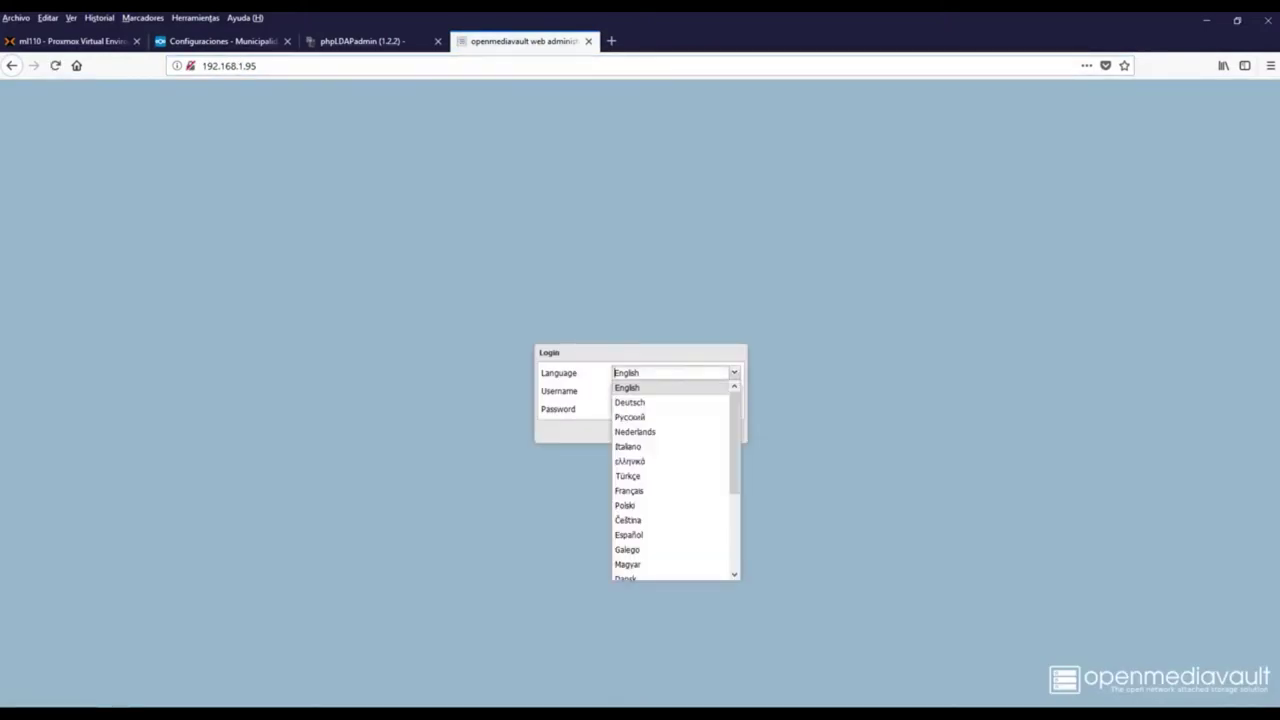
{"action": "key", "text": "Escape"}
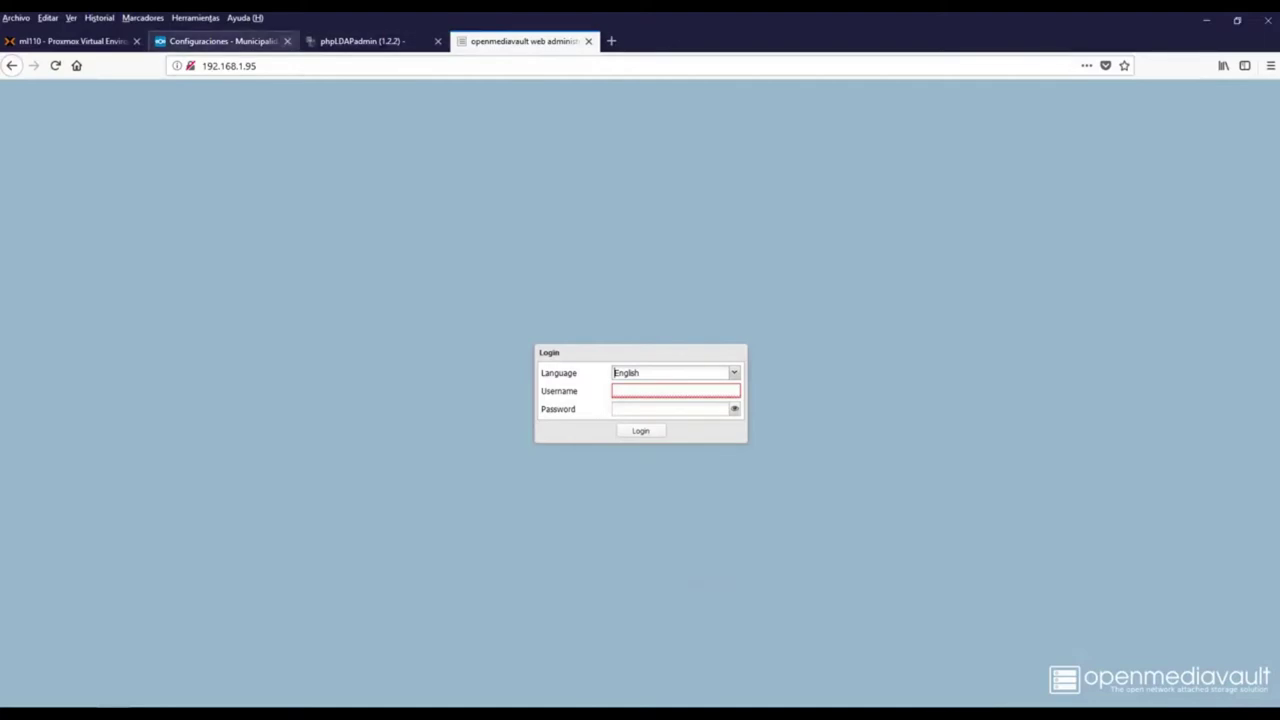
{"action": "left_click", "coordinate": [70, 41]}
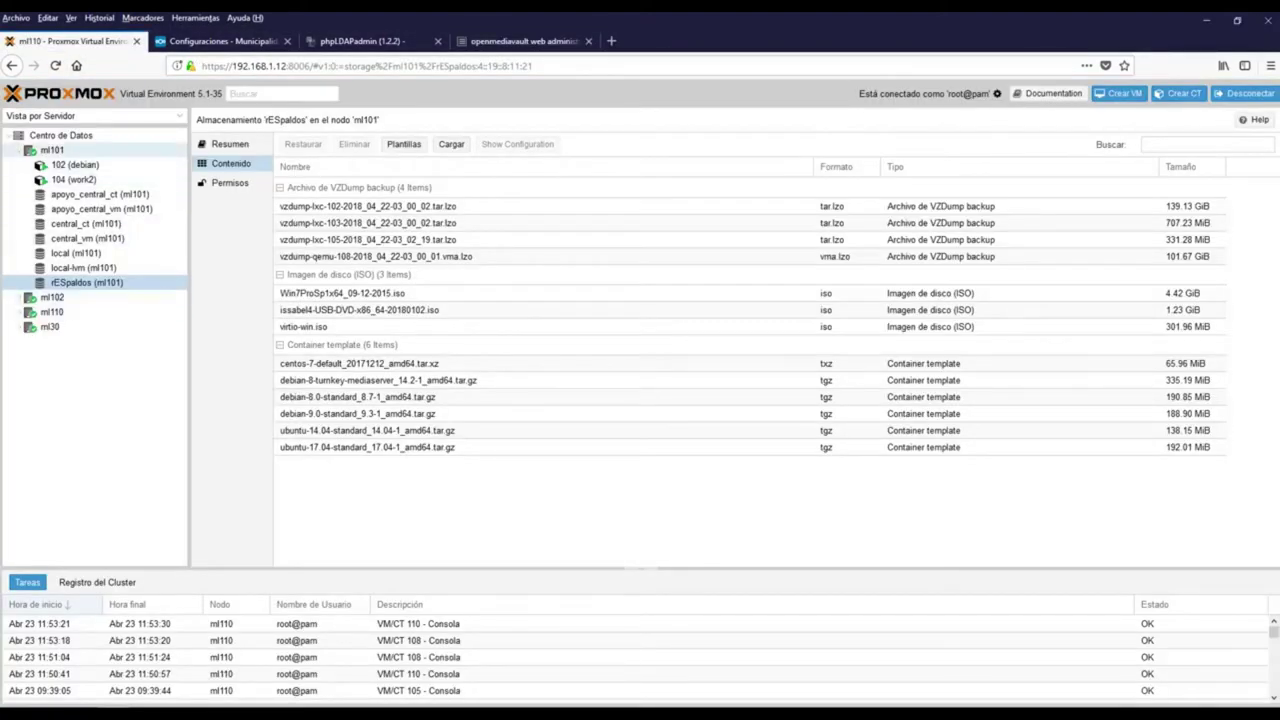
Show node ml101's network interfaces and inspect enp14s4f0, enp14s4f1 and enp2s0
{"action": "left_click", "coordinate": [52, 149]}
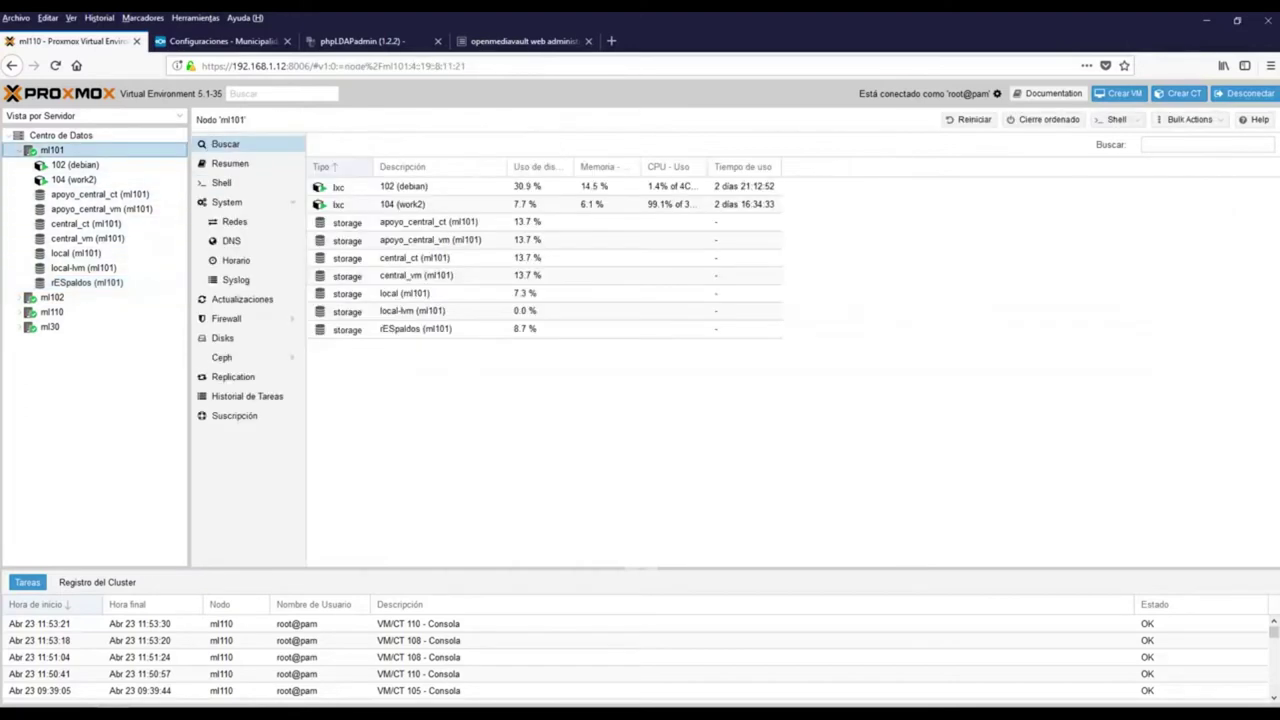
{"action": "left_click", "coordinate": [236, 221]}
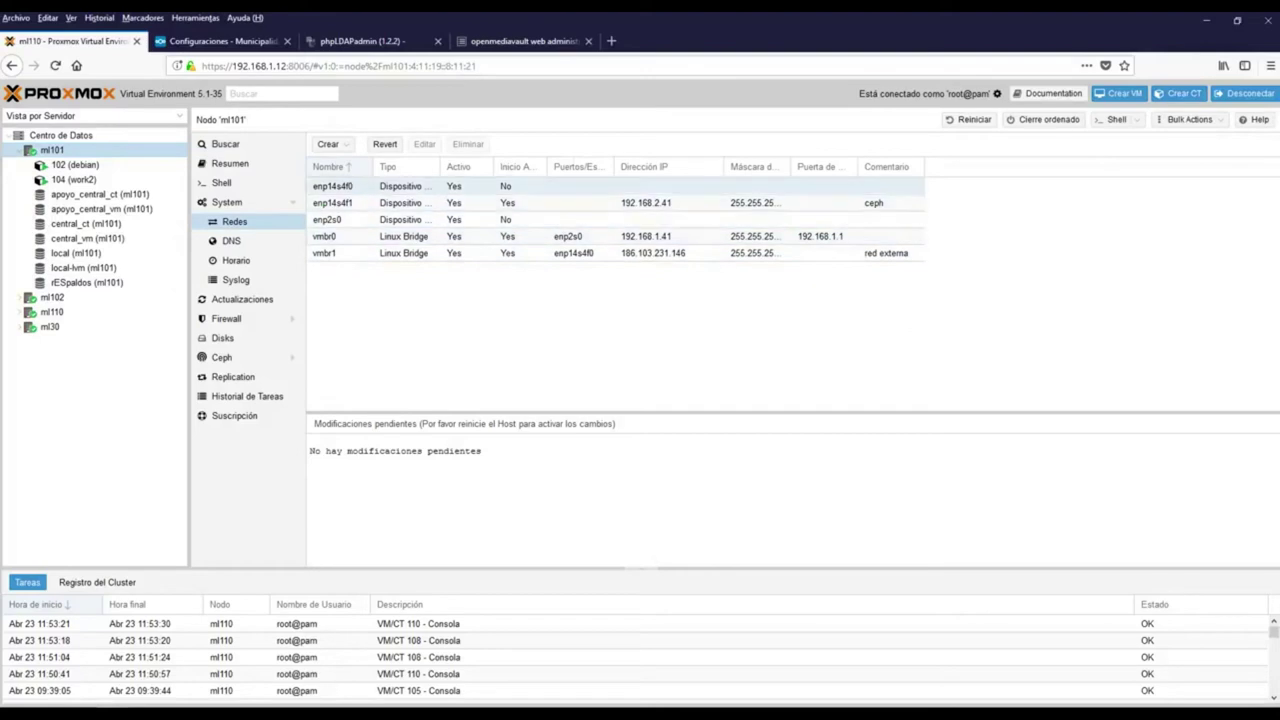
{"action": "left_click", "coordinate": [340, 186]}
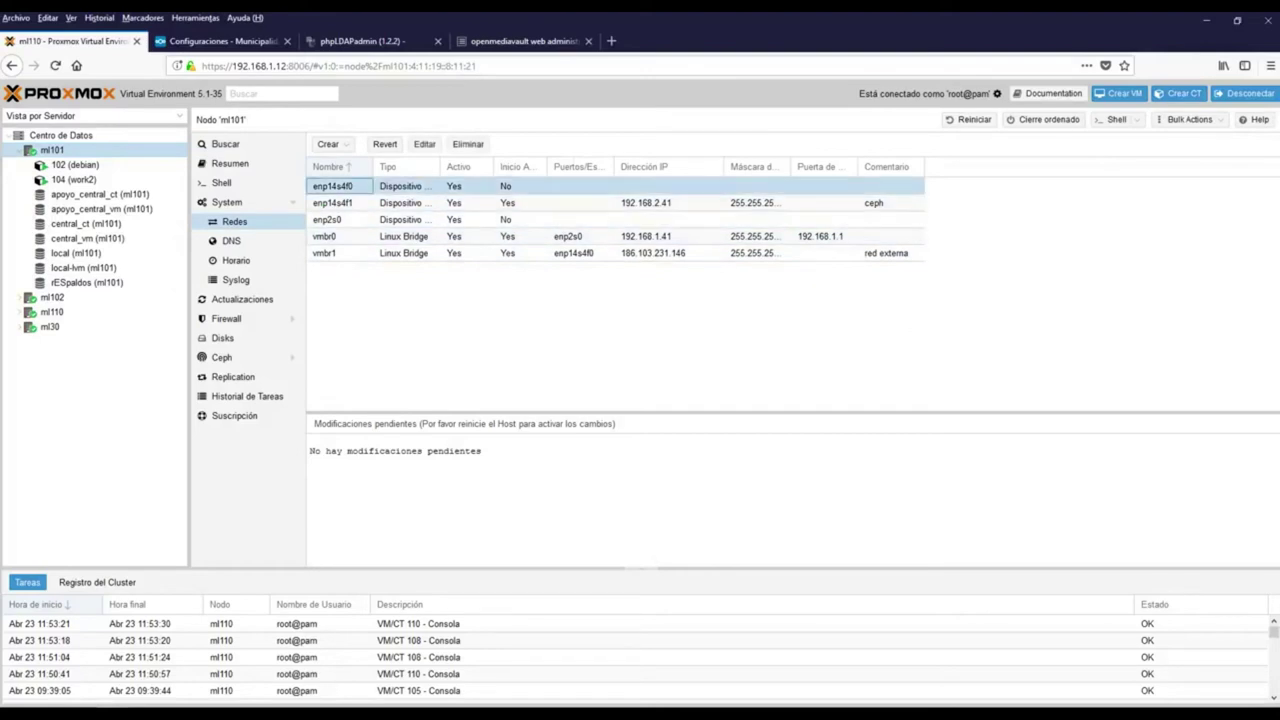
{"action": "left_click", "coordinate": [340, 202]}
{"action": "left_click", "coordinate": [340, 219]}
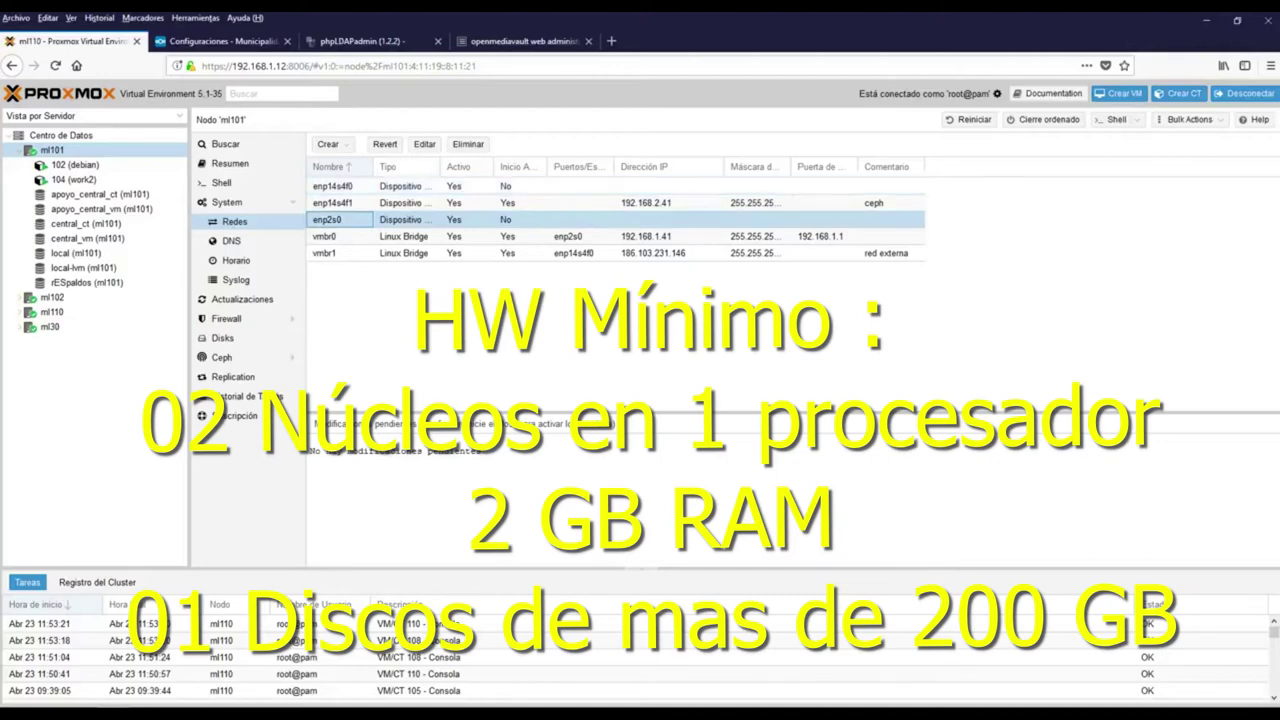
{"action": "left_click", "coordinate": [668, 253]}
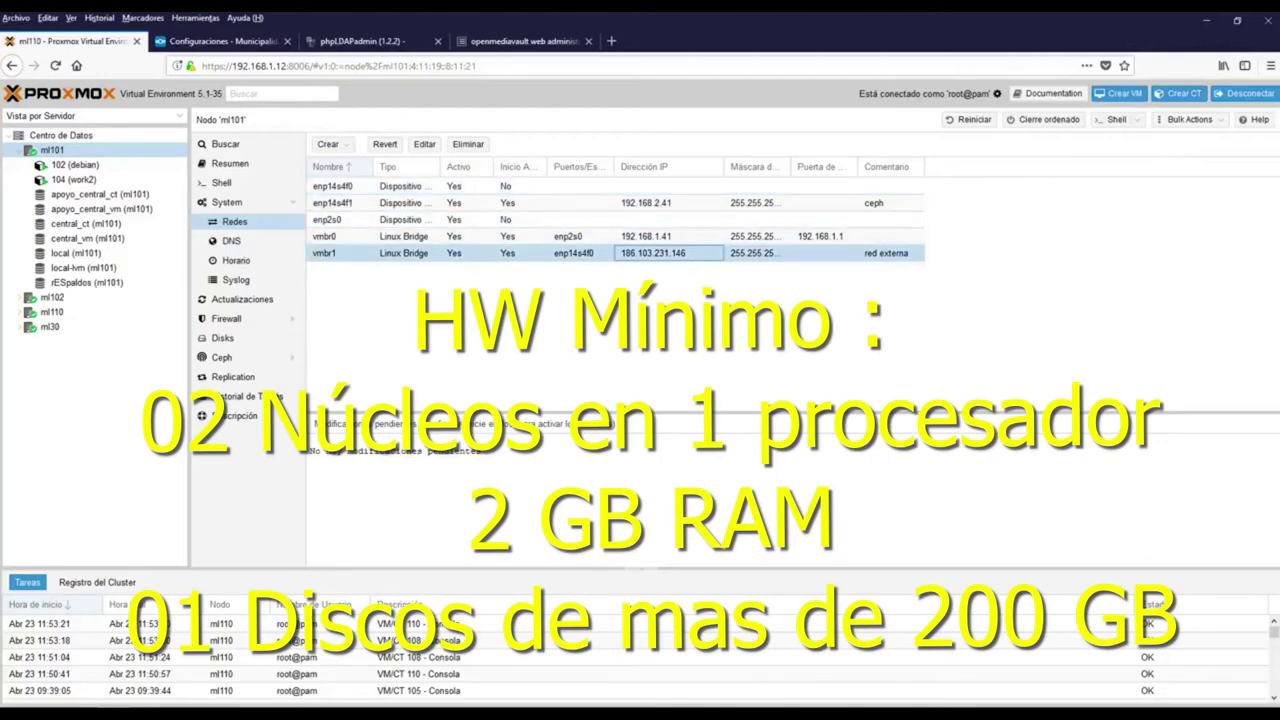
{"action": "left_click", "coordinate": [404, 236]}
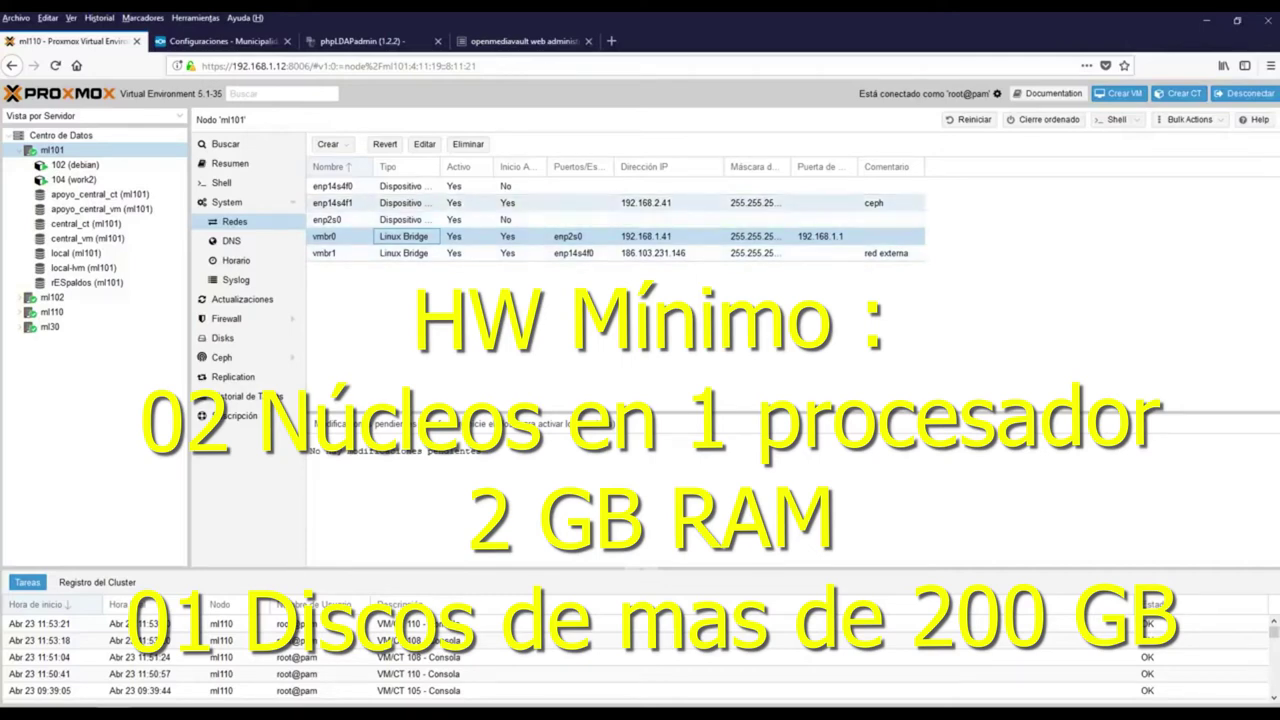
{"action": "left_click", "coordinate": [755, 202]}
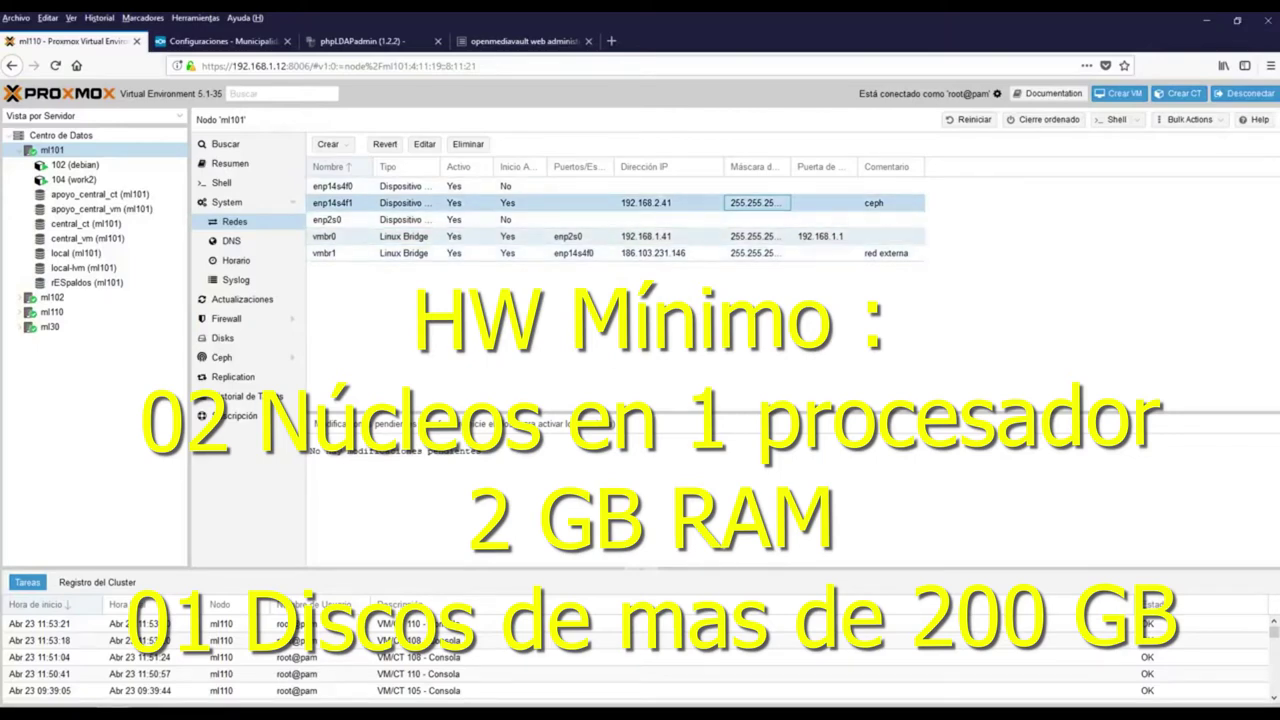
{"action": "left_click", "coordinate": [646, 202]}
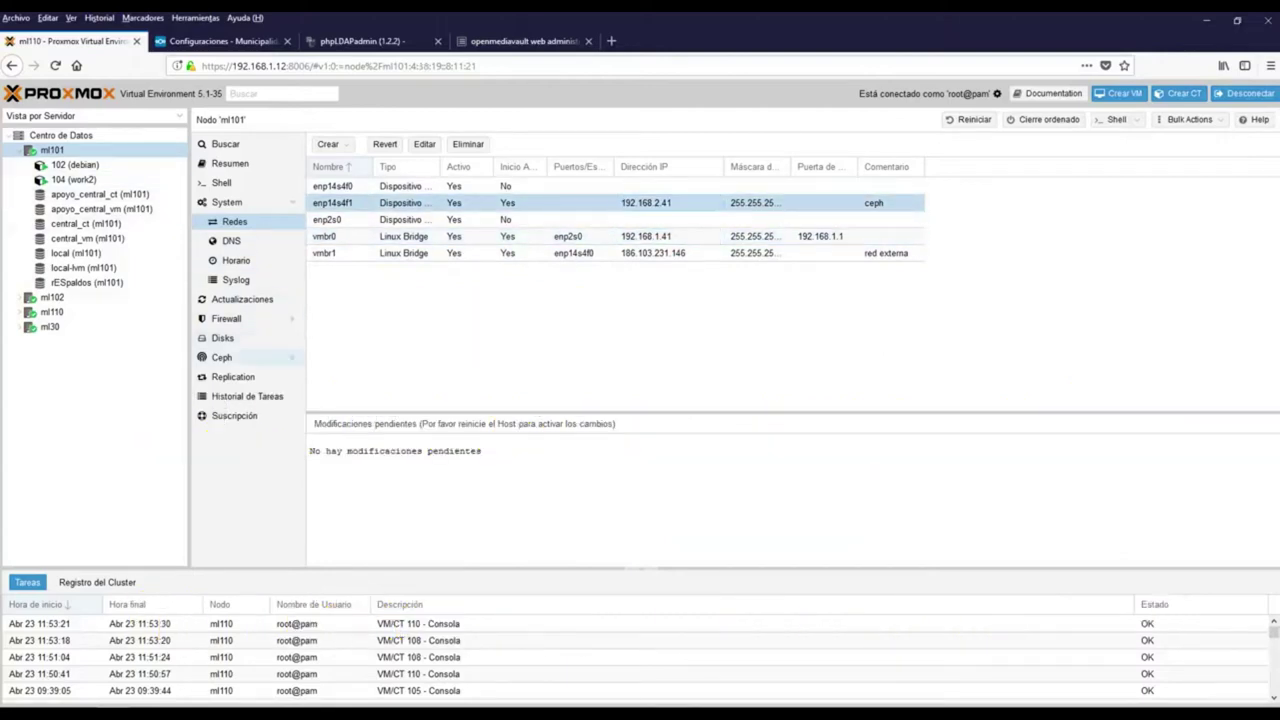
{"action": "left_click", "coordinate": [221, 357]}
Review the Ceph cluster health status and its storage usage figures
{"action": "scroll", "coordinate": [565, 350], "scroll_direction": "down", "scroll_amount": 3}
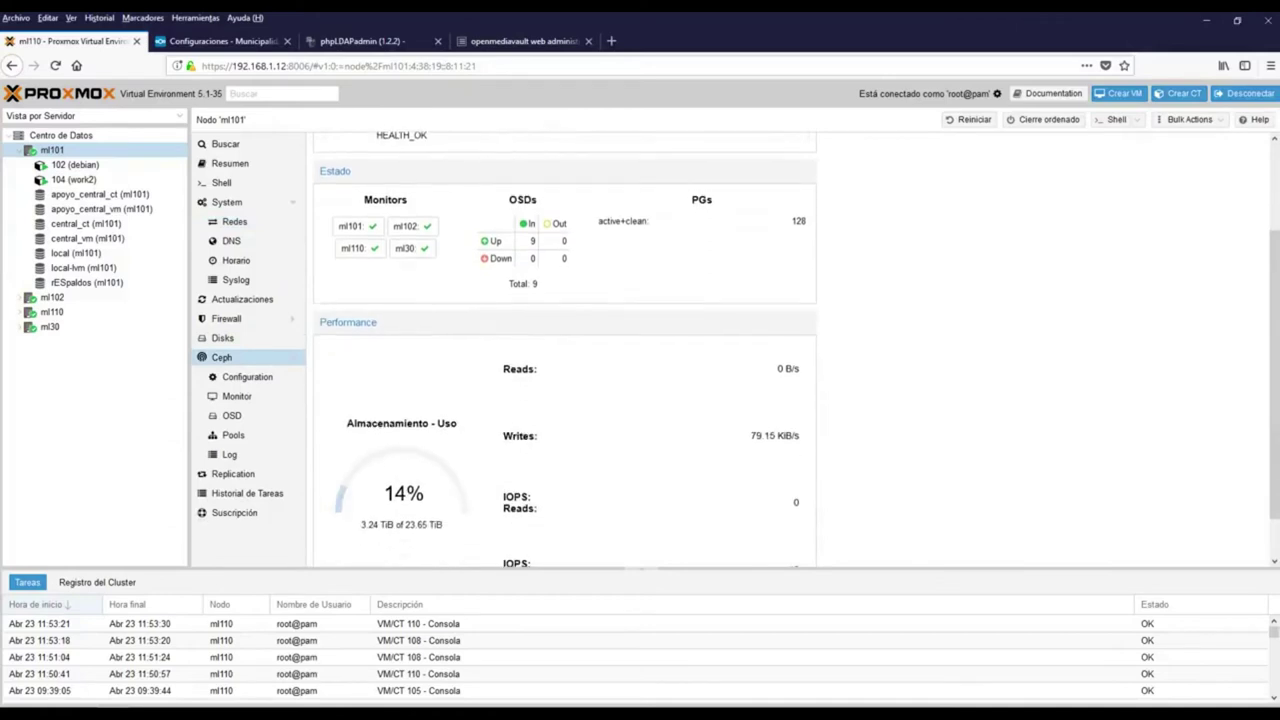
{"action": "scroll", "coordinate": [565, 350], "scroll_direction": "down", "scroll_amount": 1}
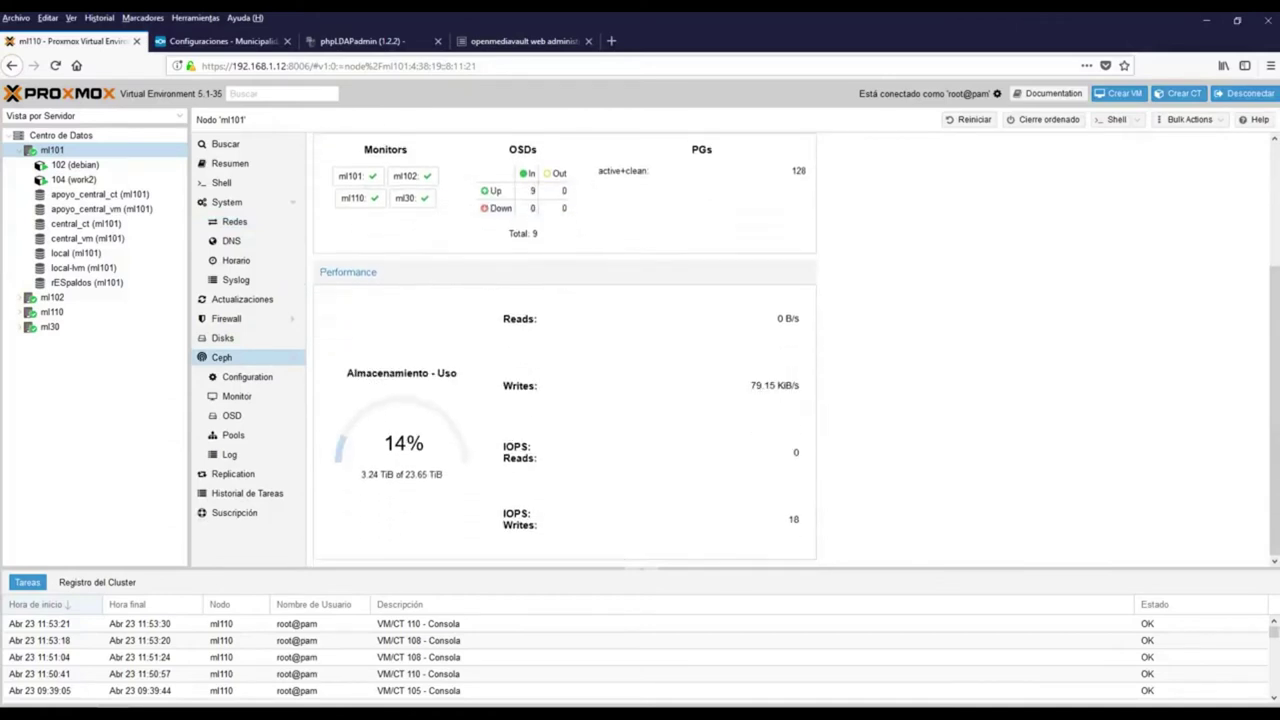
{"action": "left_click_drag", "start_coordinate": [346, 372], "coordinate": [361, 474]}
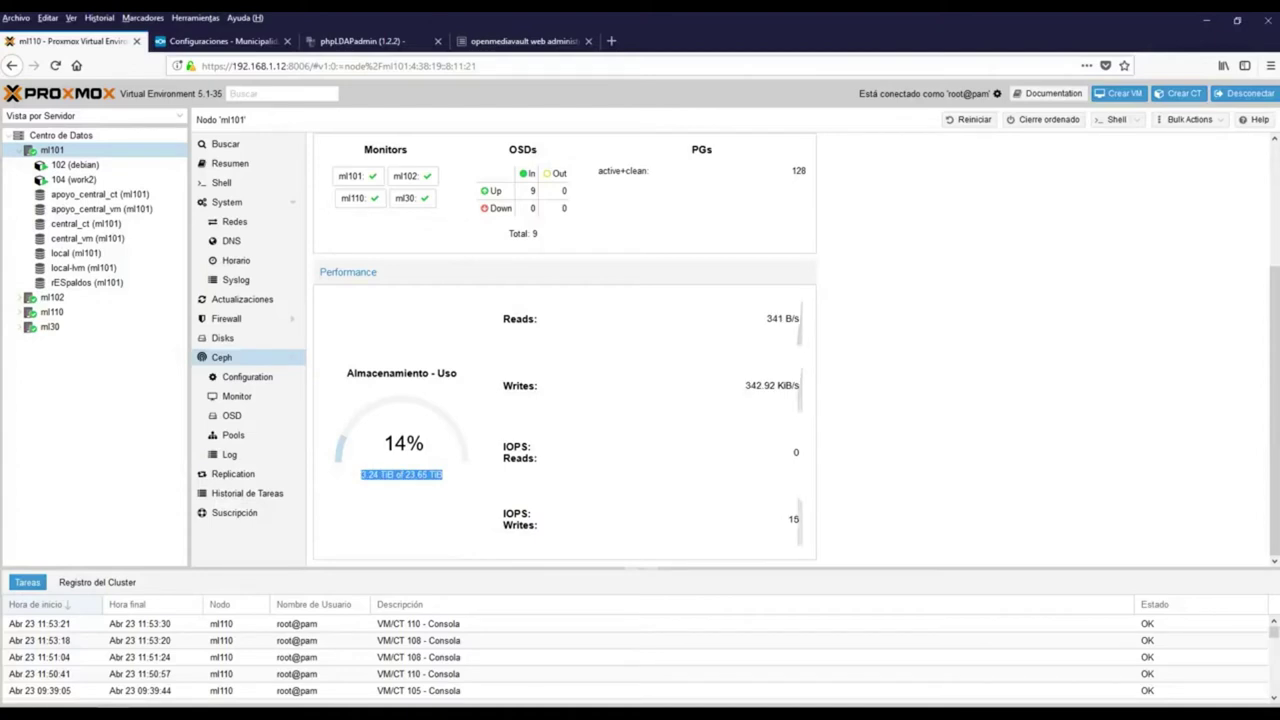
Inspect the Ceph OSD tree for hosts ml30 and ml110, including disk osd.3
{"action": "left_click", "coordinate": [232, 415]}
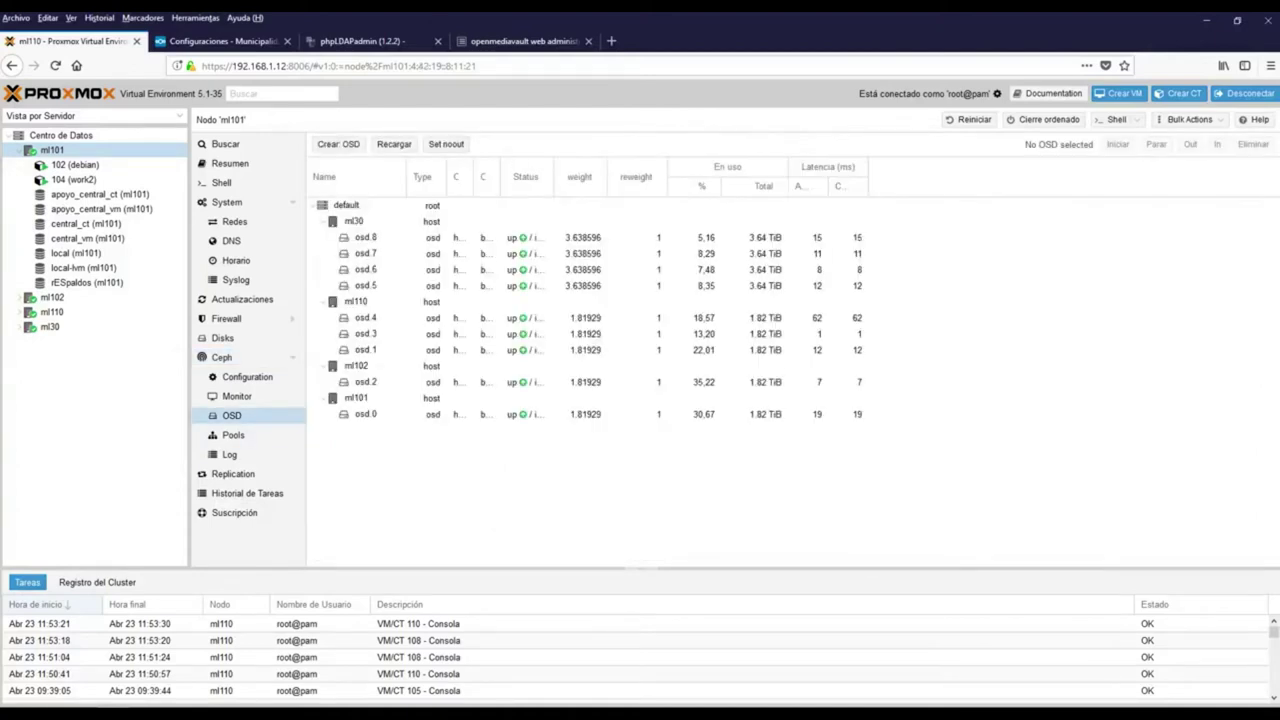
{"action": "left_click", "coordinate": [358, 221]}
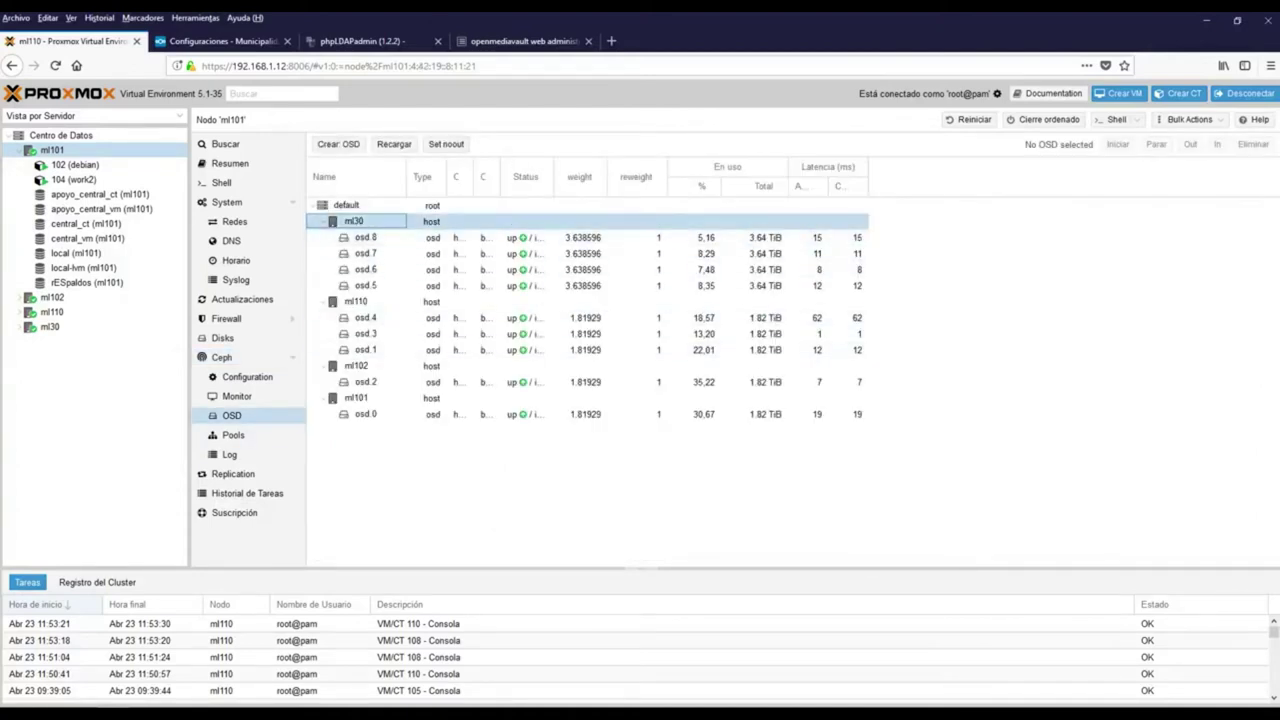
{"action": "left_click", "coordinate": [50, 327]}
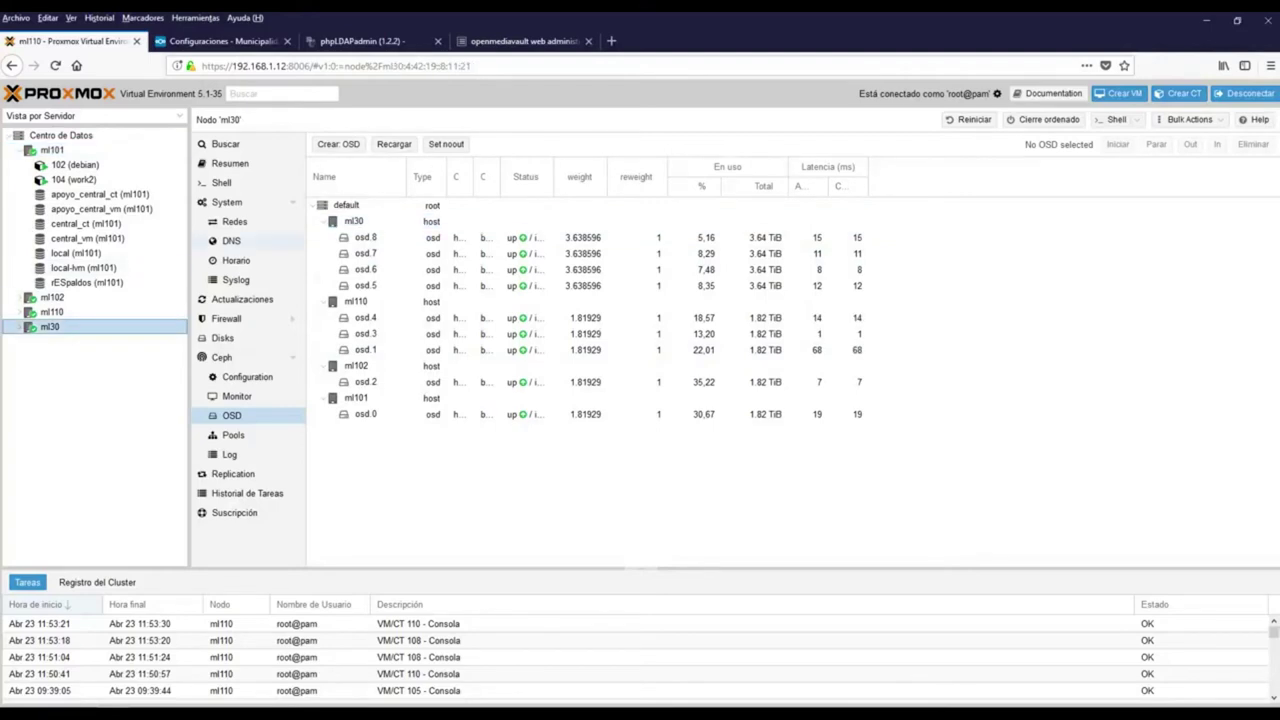
{"action": "left_click", "coordinate": [358, 221]}
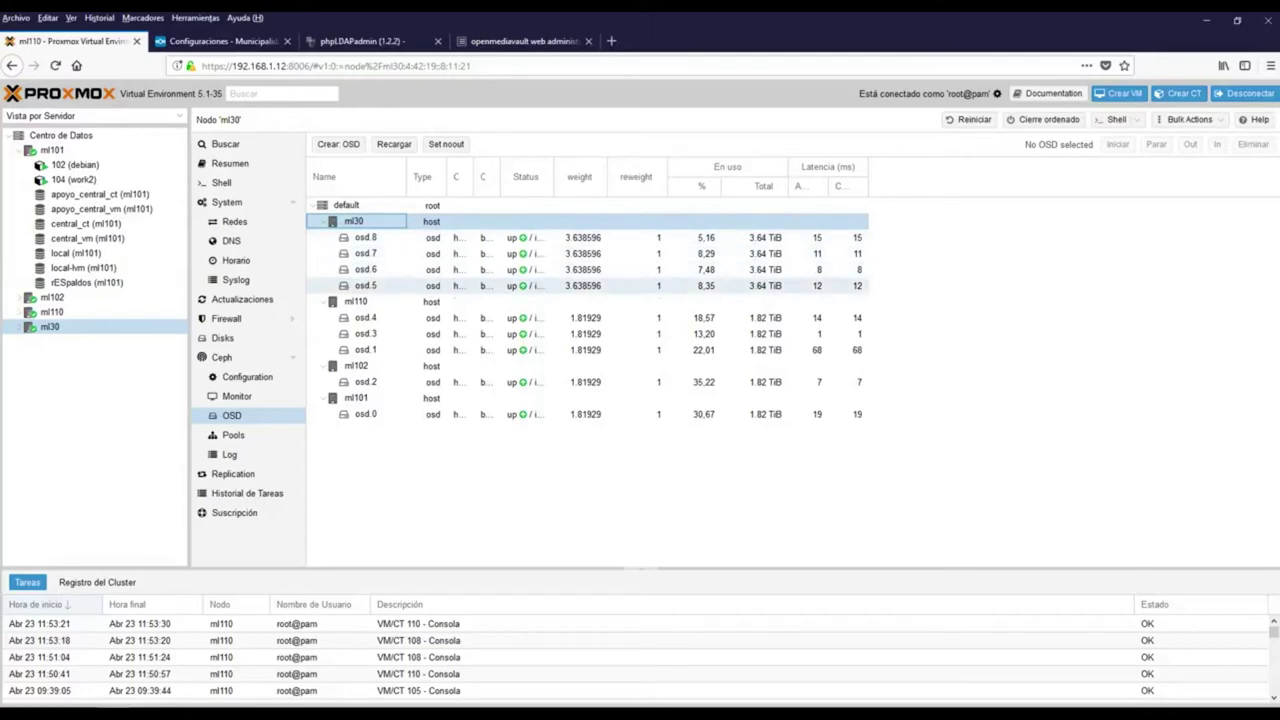
{"action": "left_click", "coordinate": [360, 301]}
{"action": "left_click", "coordinate": [52, 311]}
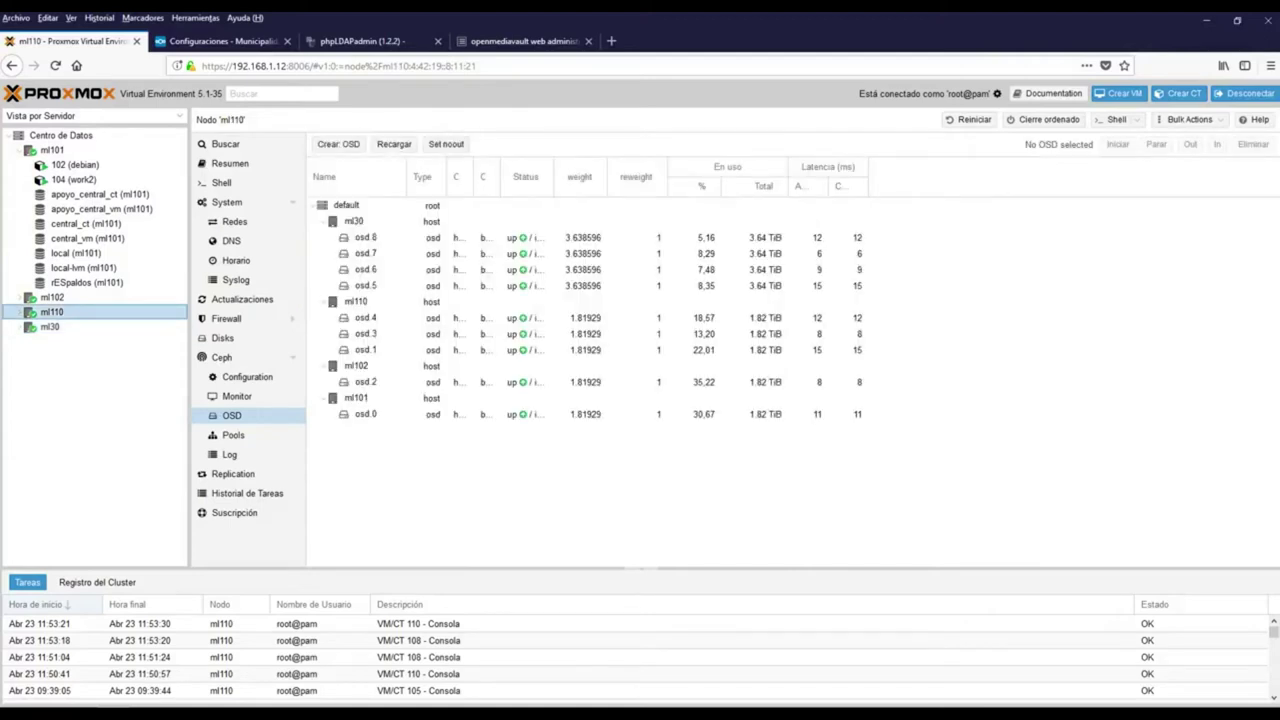
{"action": "left_click", "coordinate": [356, 301]}
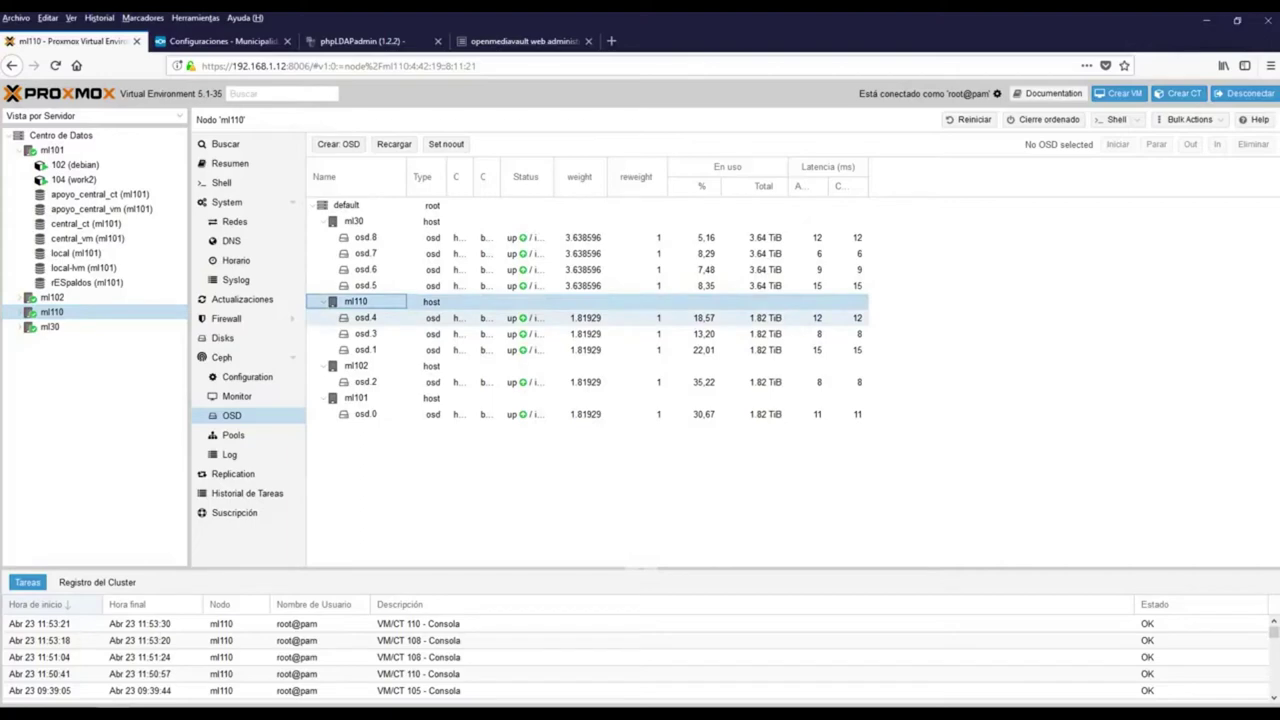
{"action": "left_click", "coordinate": [580, 318]}
{"action": "left_click", "coordinate": [580, 334]}
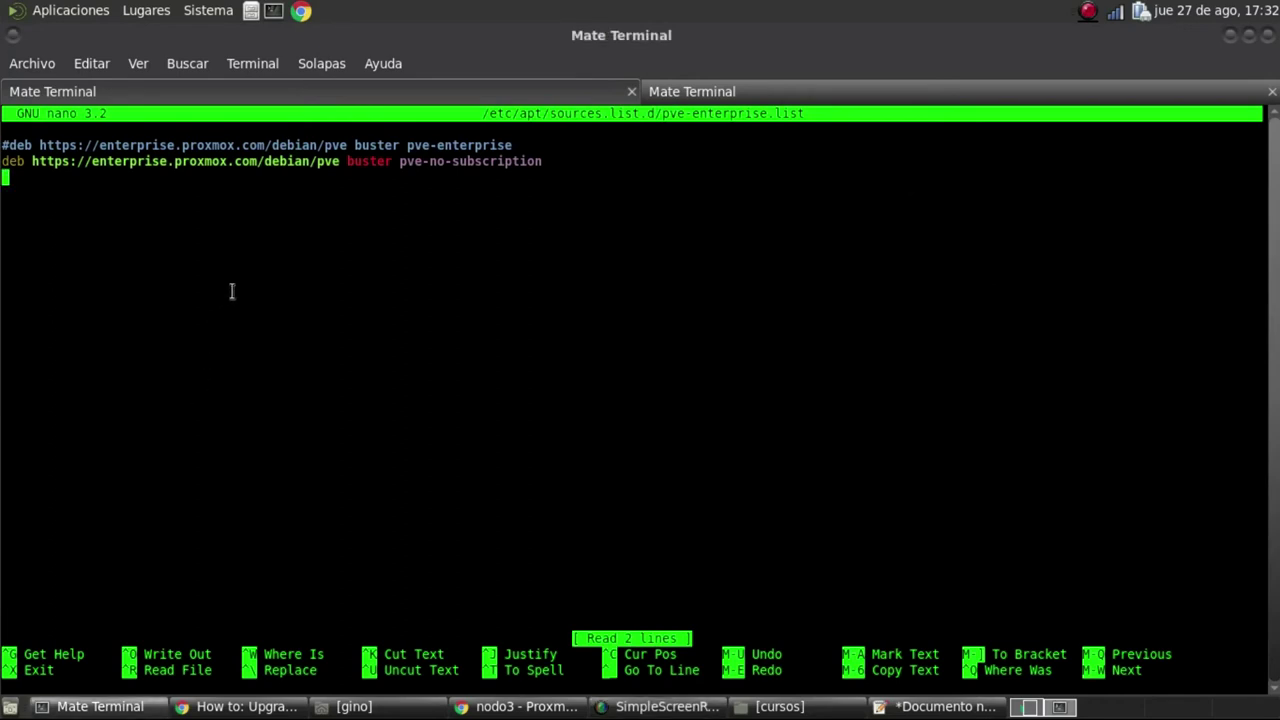
Replace the old no-subscription line in pve-enterprise.list with the pasted download.proxmox.com deb line and save it
{"action": "right_click", "coordinate": [240, 283]}
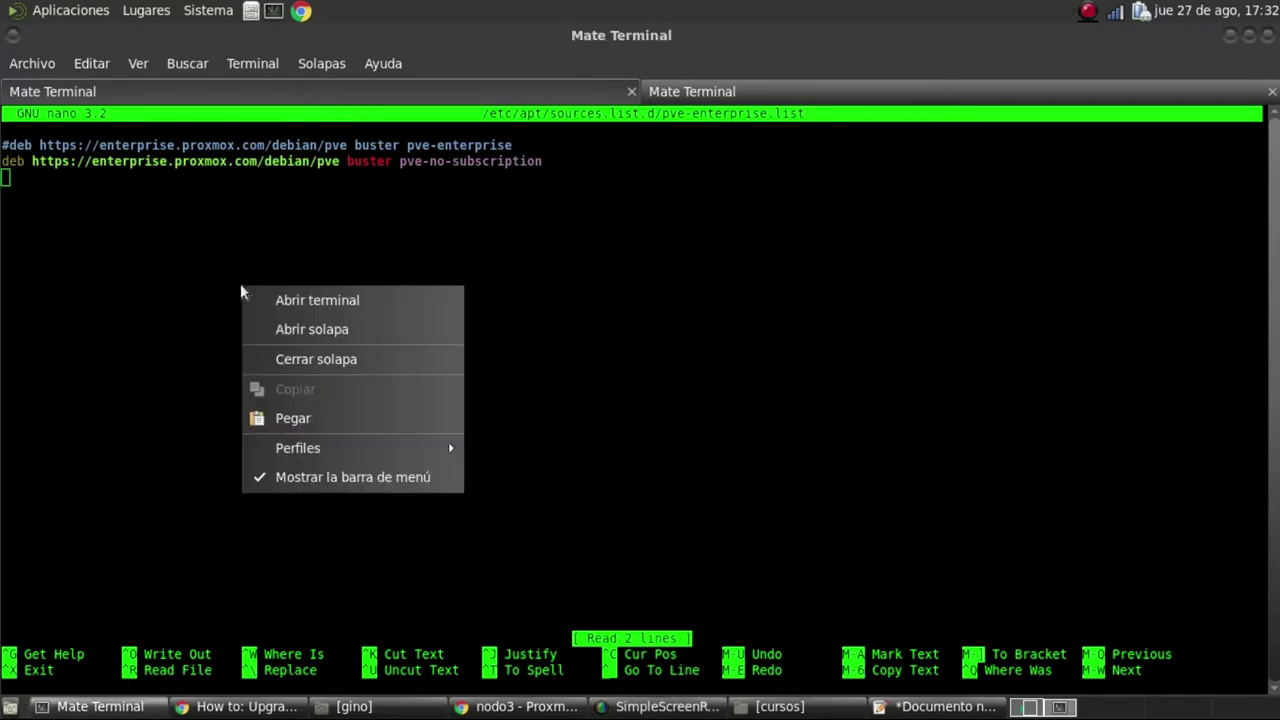
{"action": "left_click", "coordinate": [292, 418]}
{"action": "key", "text": "Up"}
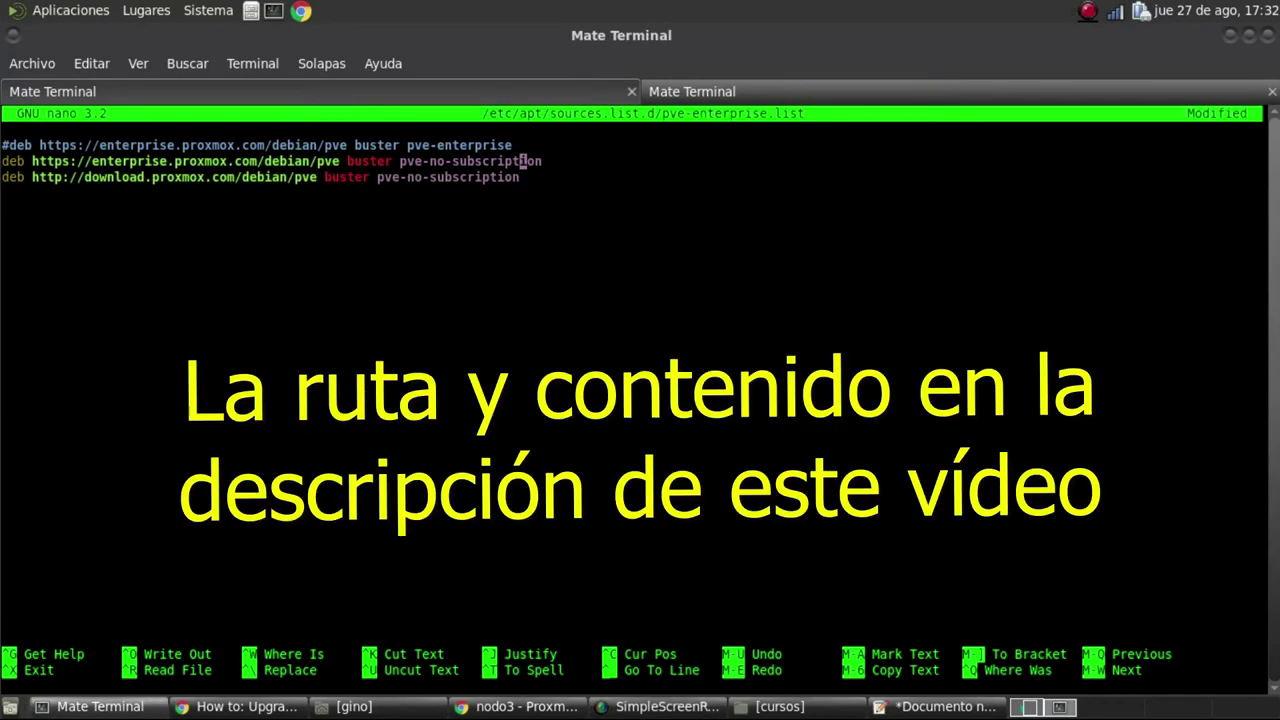
{"action": "key", "text": "ctrl+k"}
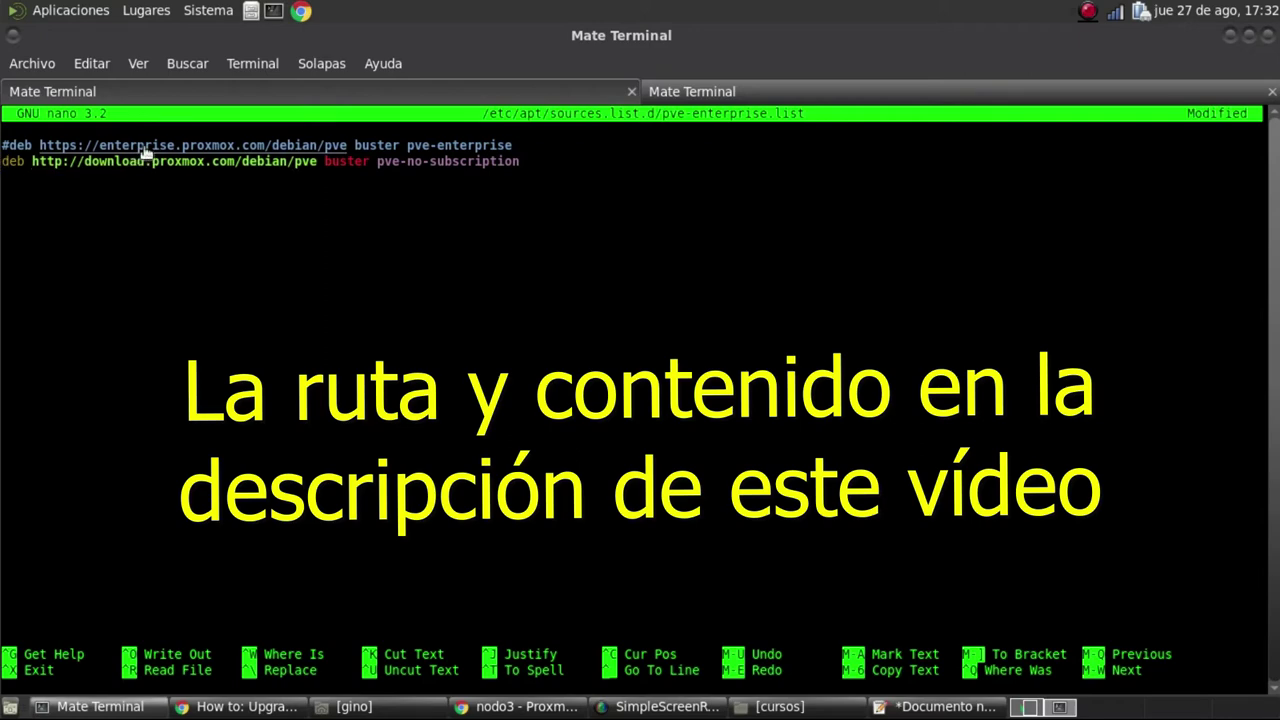
{"action": "key", "text": "ctrl+x"}
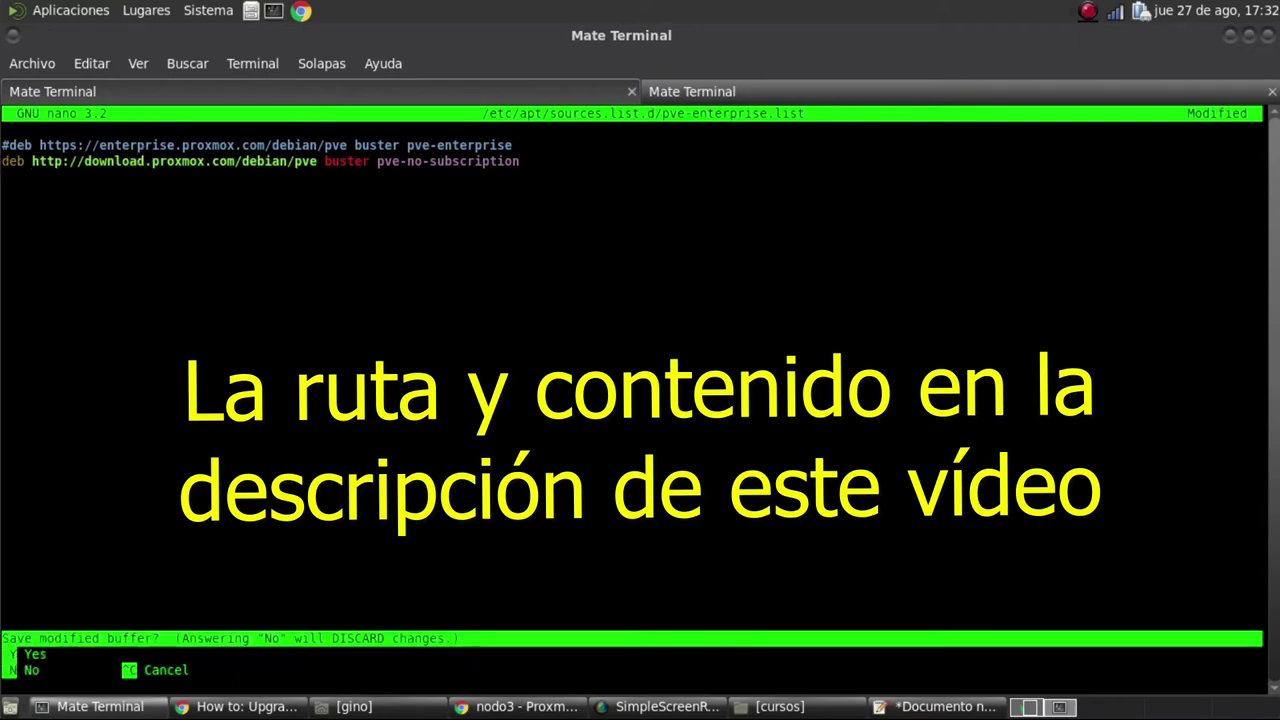
{"action": "key", "text": "y"}
{"action": "key", "text": "Return"}
{"action": "key", "text": "alt+Tab"}
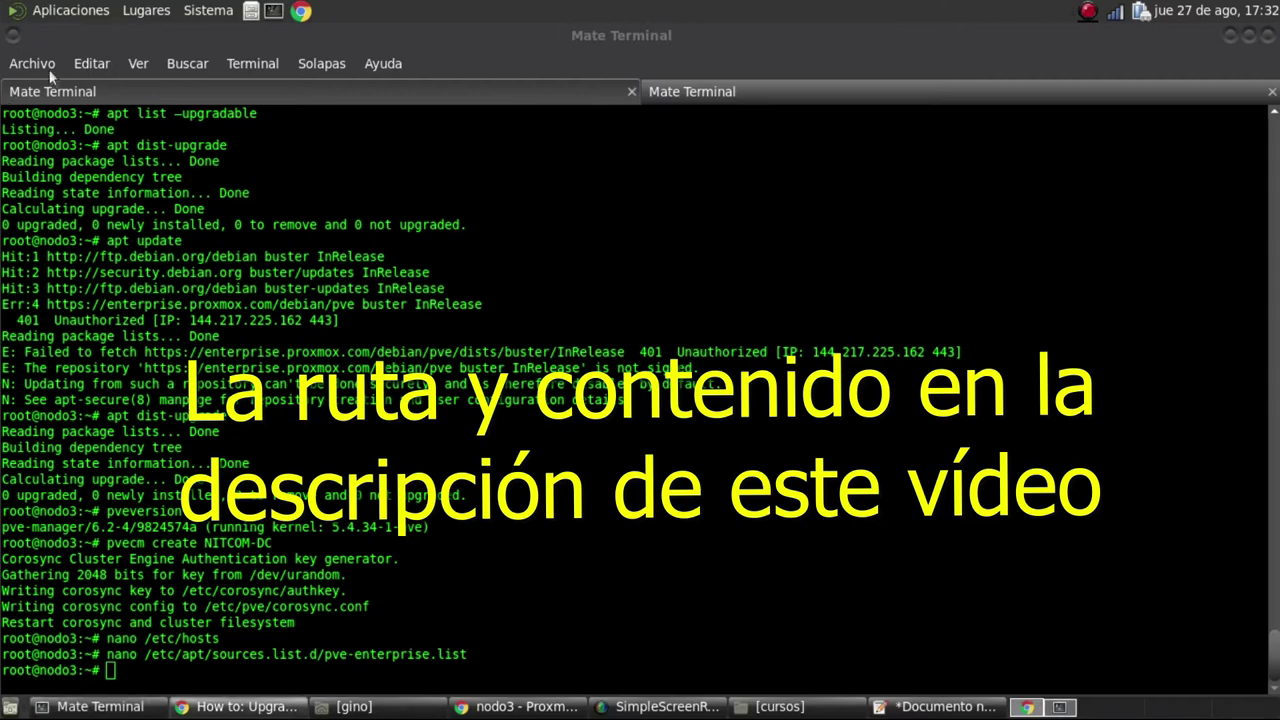
Run 'apt update && apt dist-upgrade', accept the 38 package upgrades, then check the CT 100 restore log
{"action": "left_click", "coordinate": [91, 63]}
{"action": "left_click", "coordinate": [300, 120]}
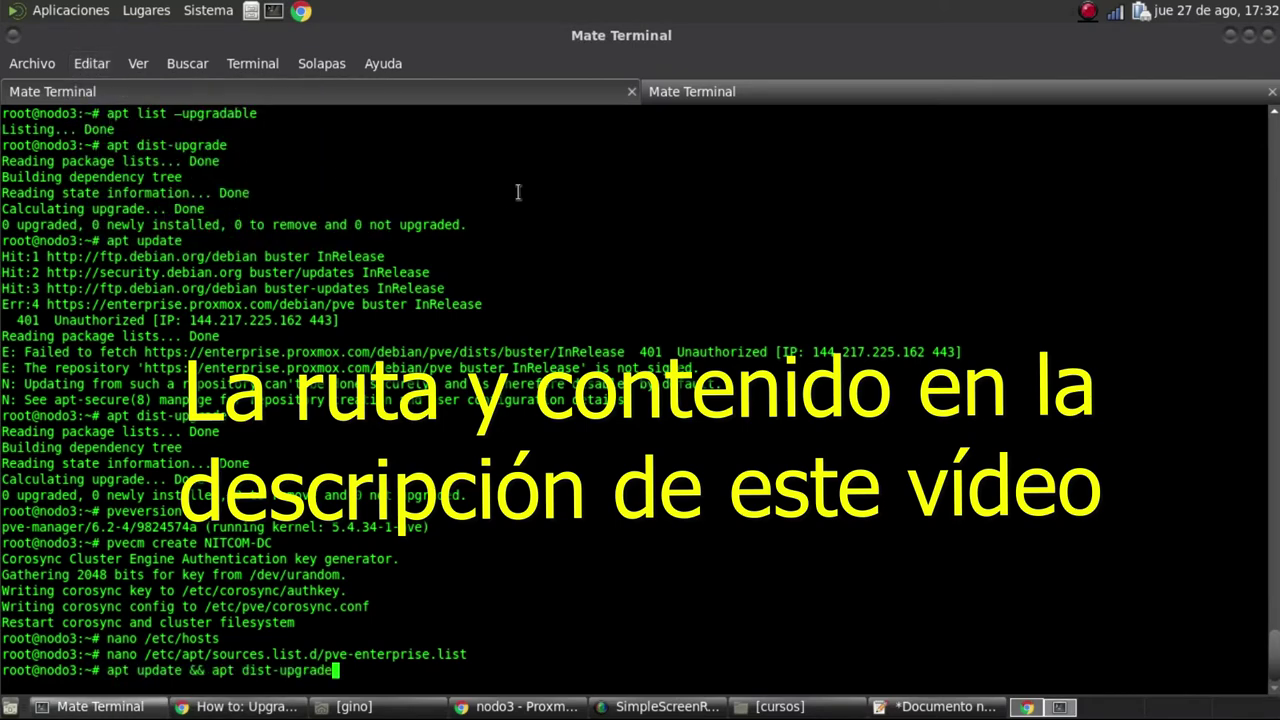
{"action": "key", "text": "Return"}
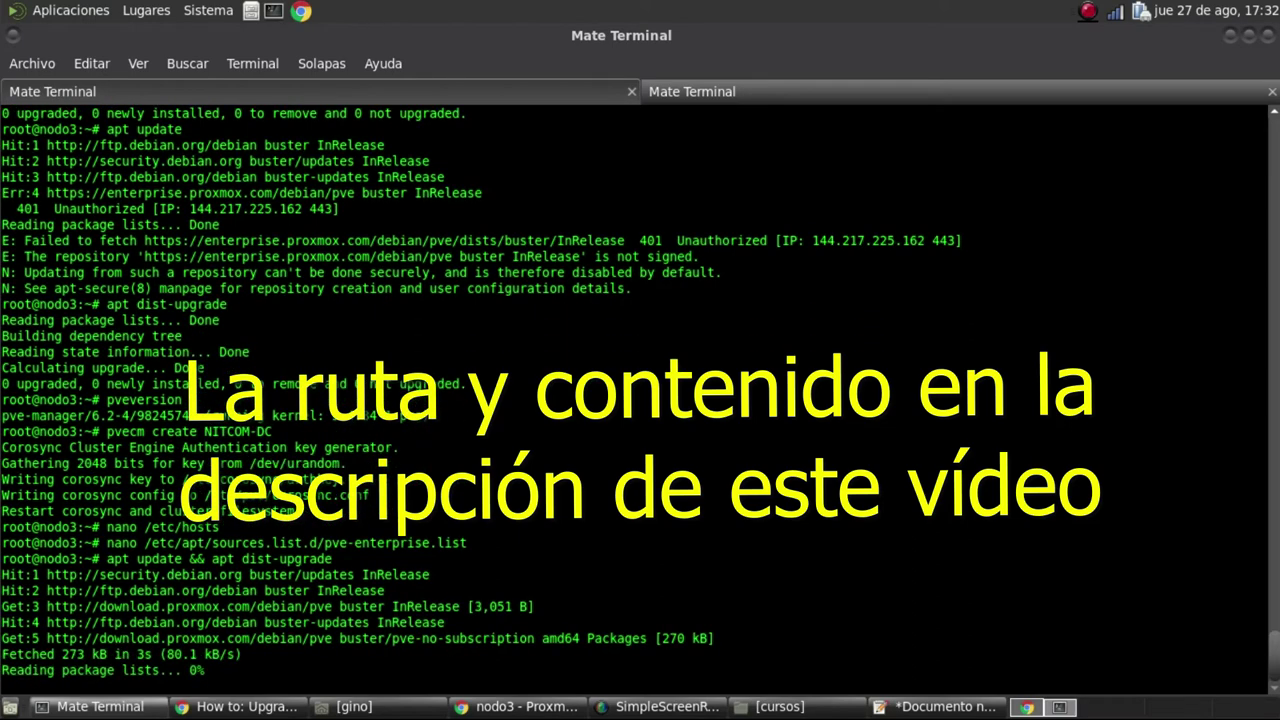
{"action": "triple_click", "coordinate": [536, 606]}
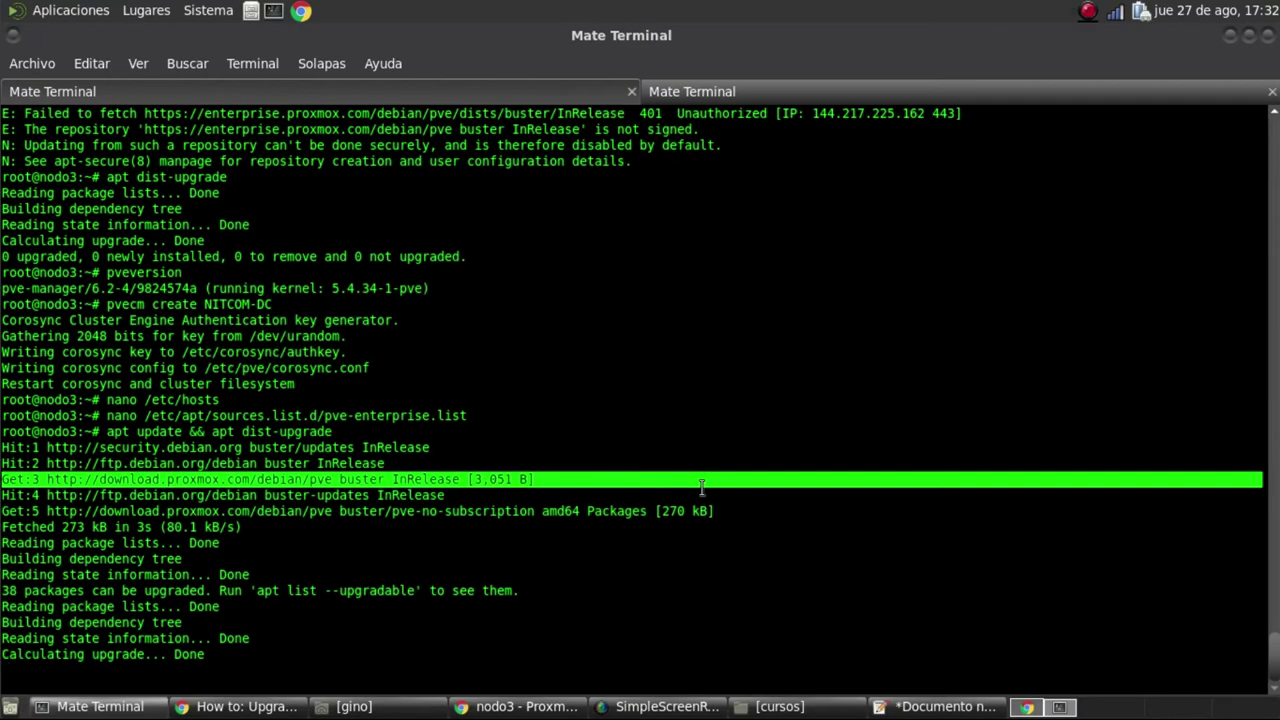
{"action": "type", "text": "y"}
{"action": "key", "text": "Return"}
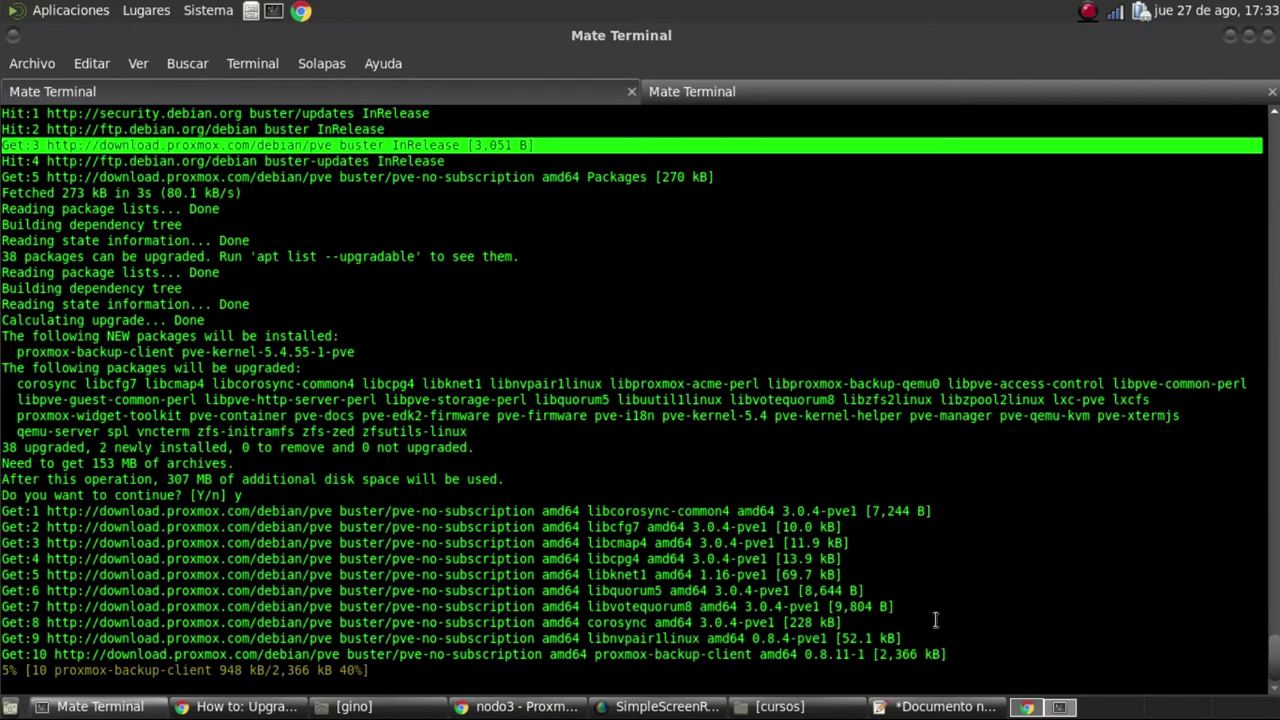
{"action": "left_click", "coordinate": [518, 706]}
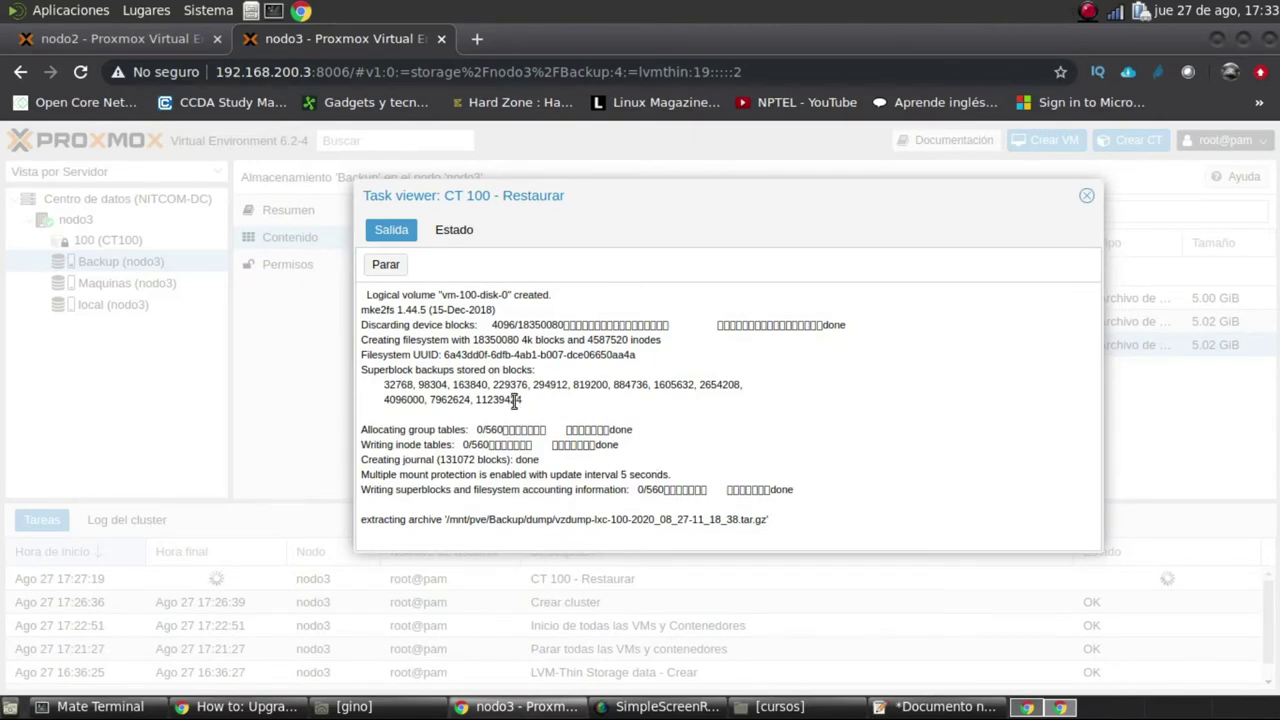
Return to the terminal, where the Proxmox package download has reached 45% at pve-firmware
{"action": "left_click", "coordinate": [124, 708]}
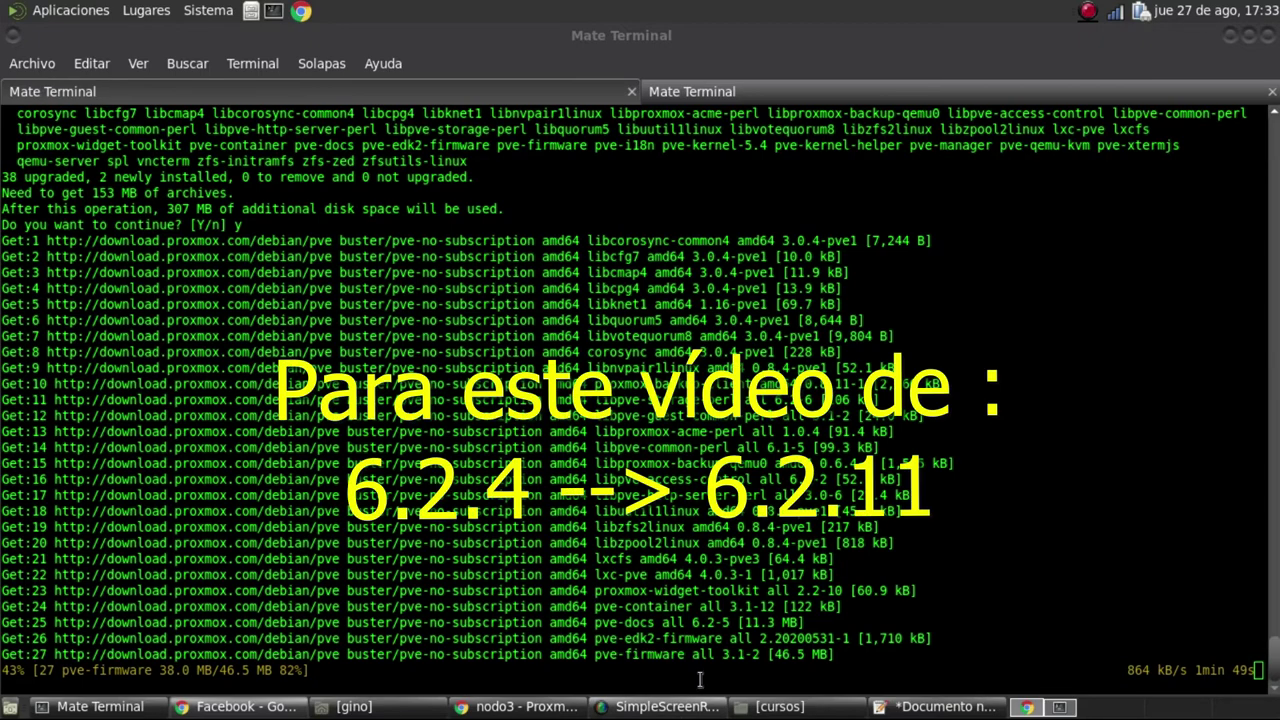
In the second terminal tab, SSH into 192.168.200.3 as root and run top
{"action": "left_click", "coordinate": [610, 95]}
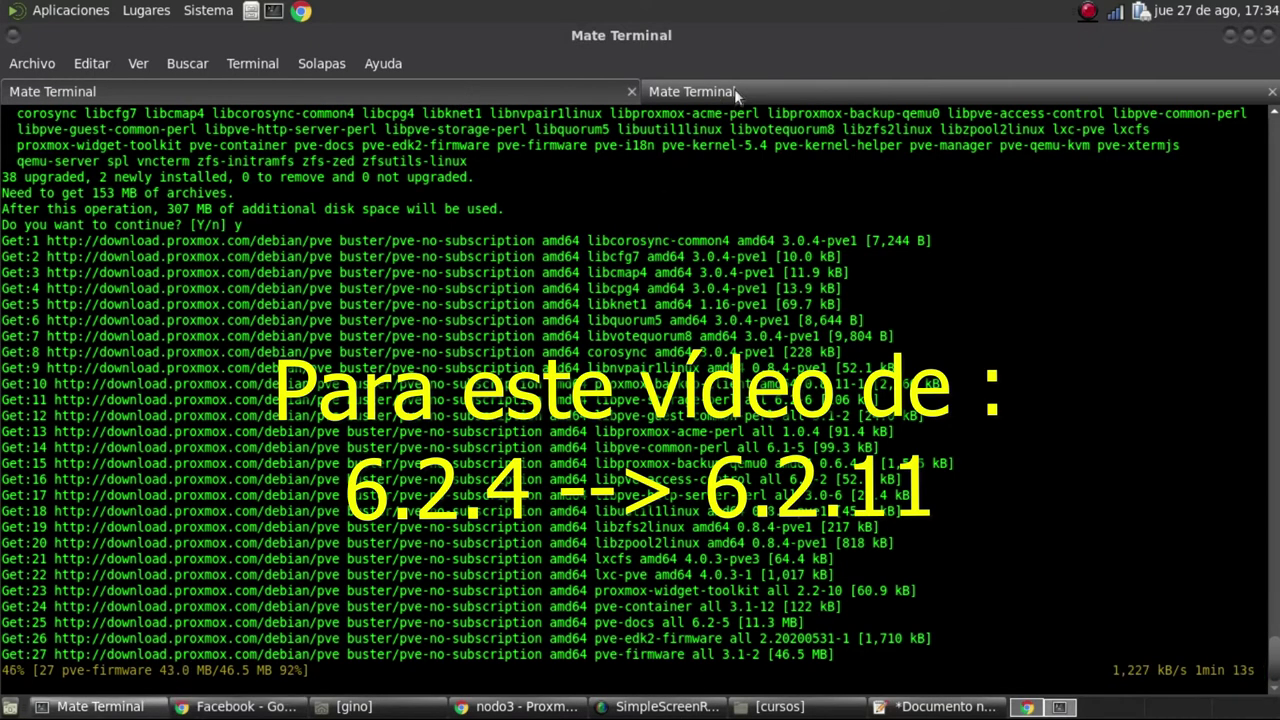
{"action": "left_click", "coordinate": [734, 88]}
{"action": "type", "text": "ssh 192."}
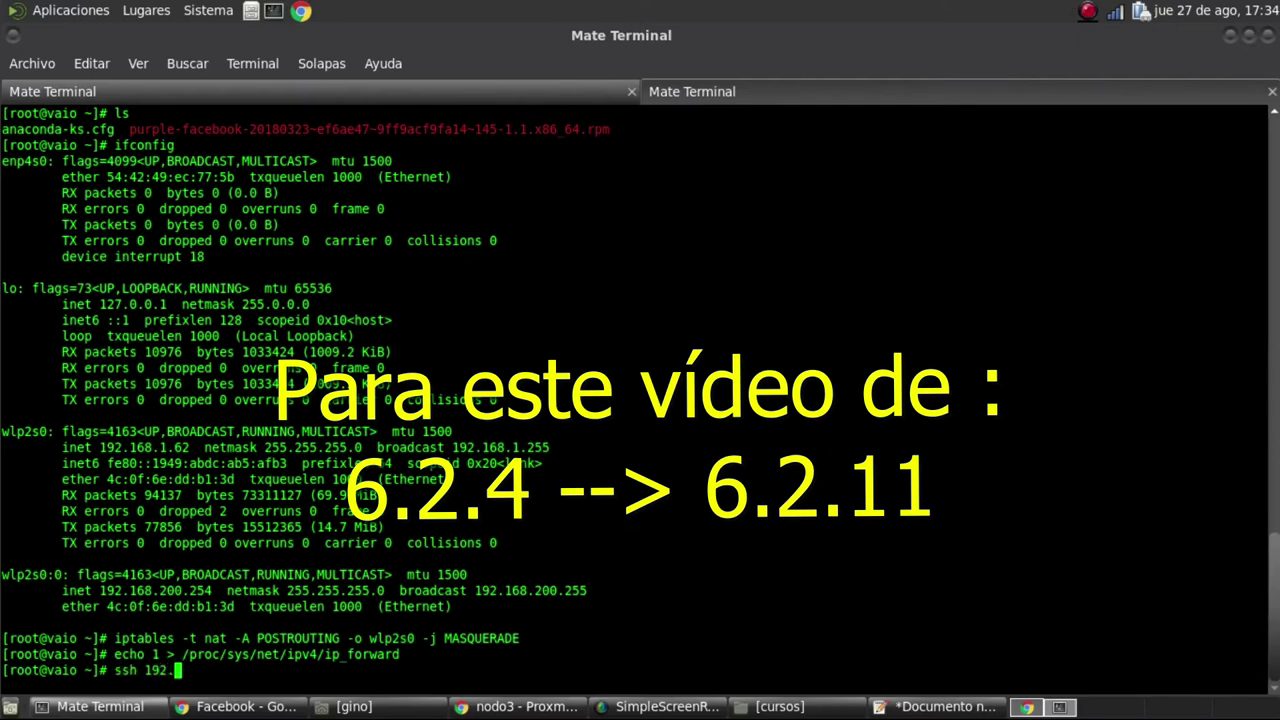
{"action": "type", "text": "168.200.3"}
{"action": "key", "text": "Return"}
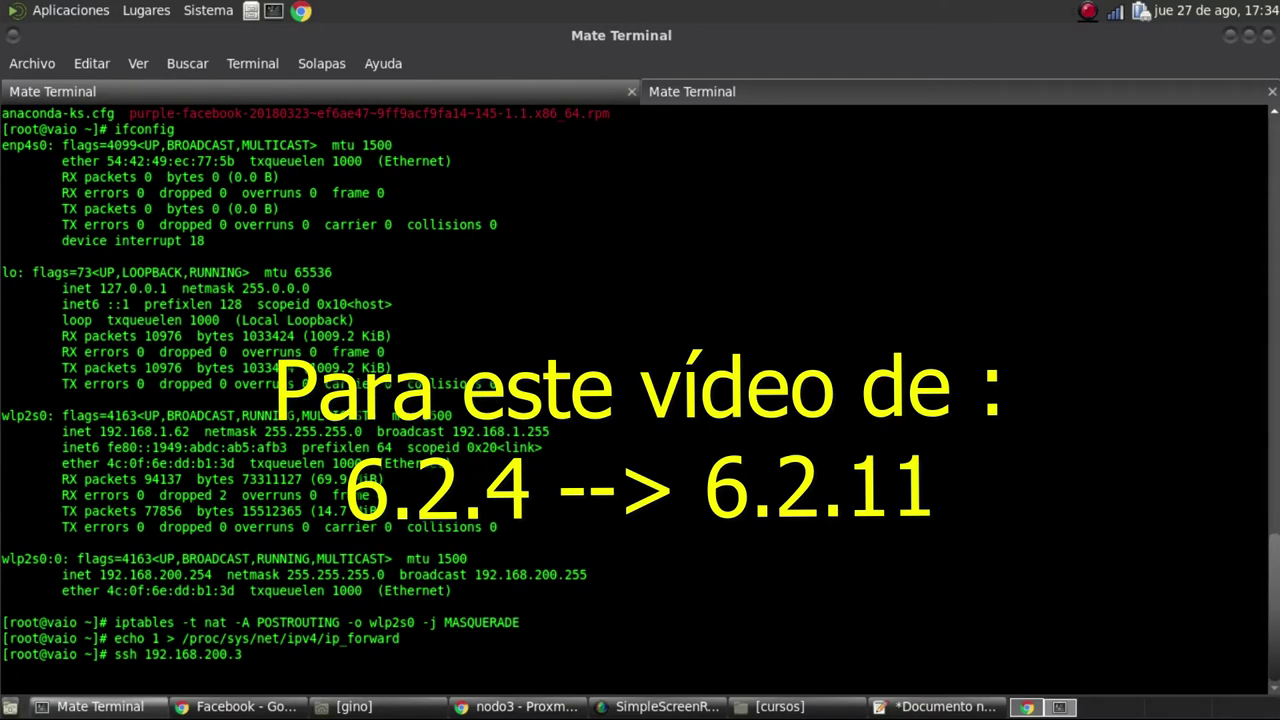
{"action": "key", "text": "Return"}
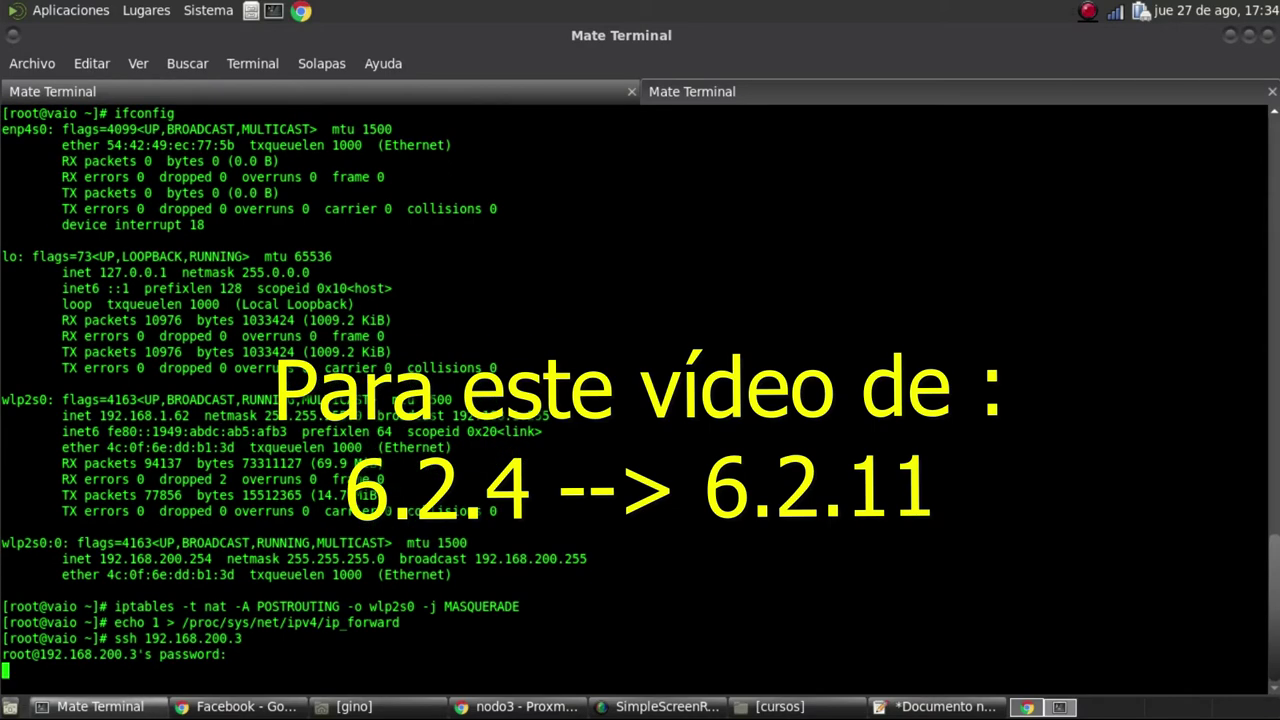
{"action": "key", "text": "Return"}
{"action": "key", "text": "Return"}
{"action": "key", "text": "Return"}
{"action": "key", "text": "Return"}
{"action": "key", "text": "Return"}
{"action": "type", "text": "top"}
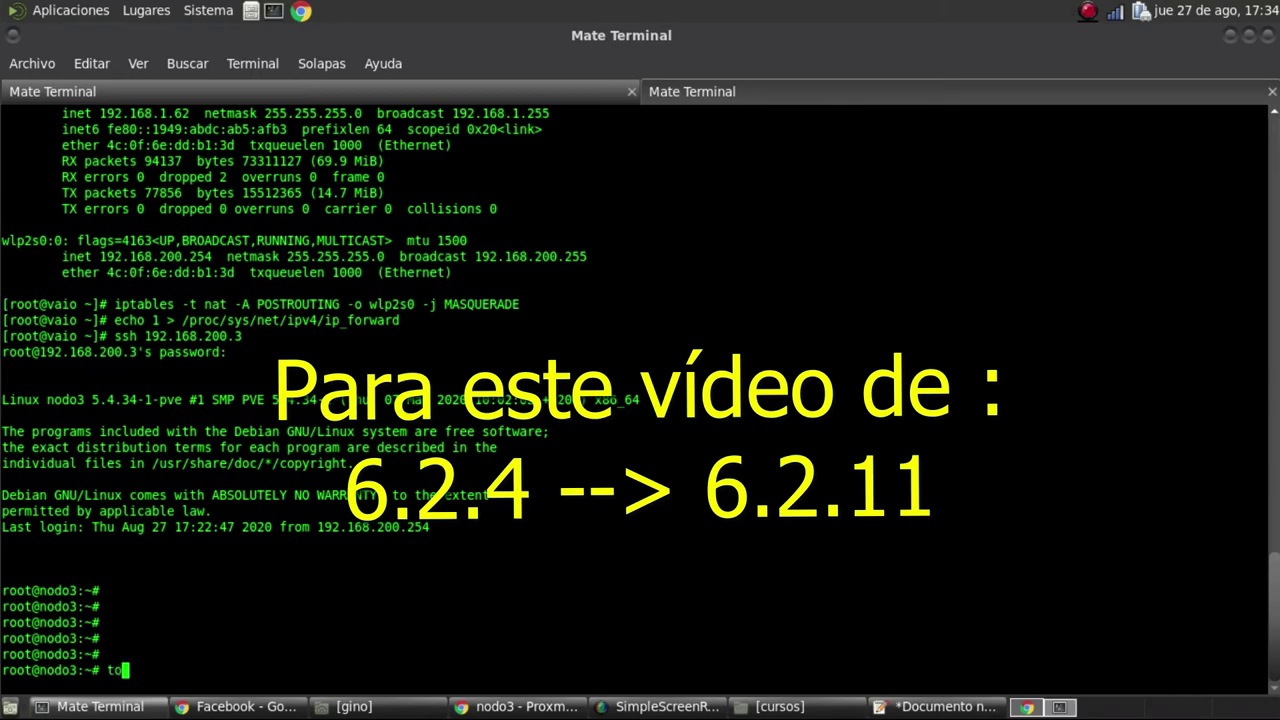
{"action": "key", "text": "Return"}
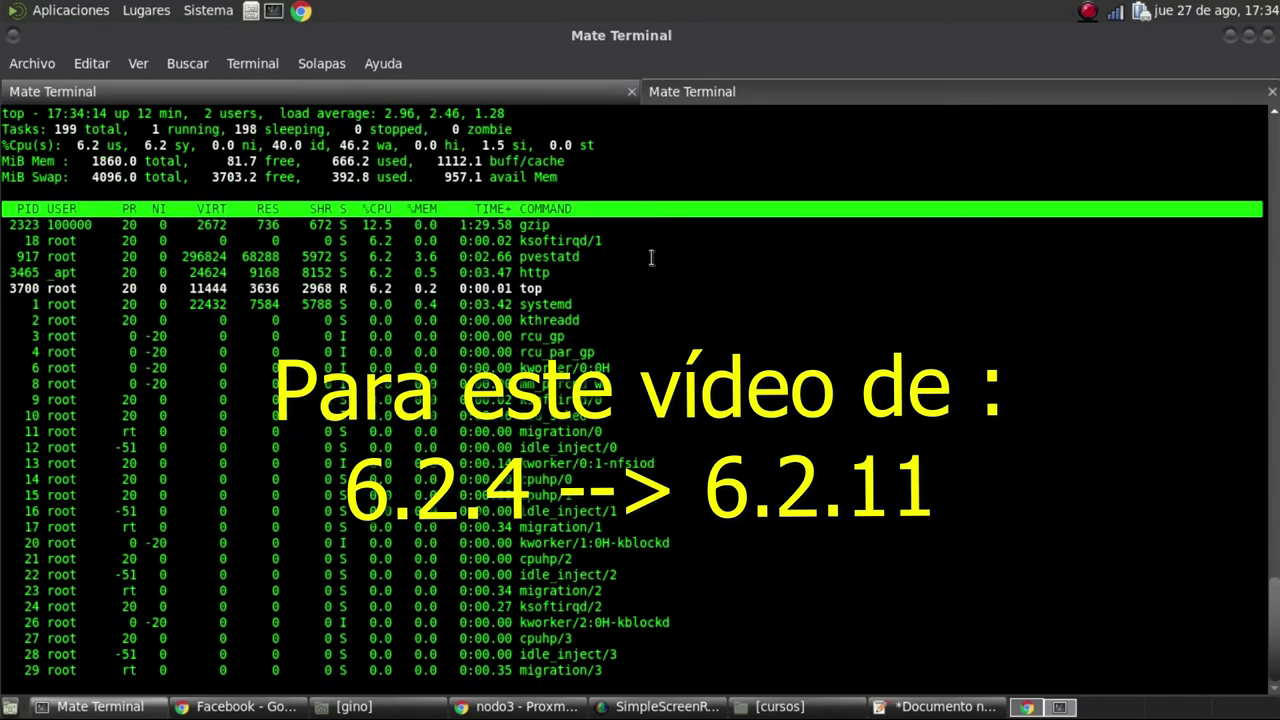
Inspect the busy gzip process, the 2.37 load average and the CT 100 backup archive extraction
{"action": "left_click_drag", "start_coordinate": [579, 225], "coordinate": [352, 225]}
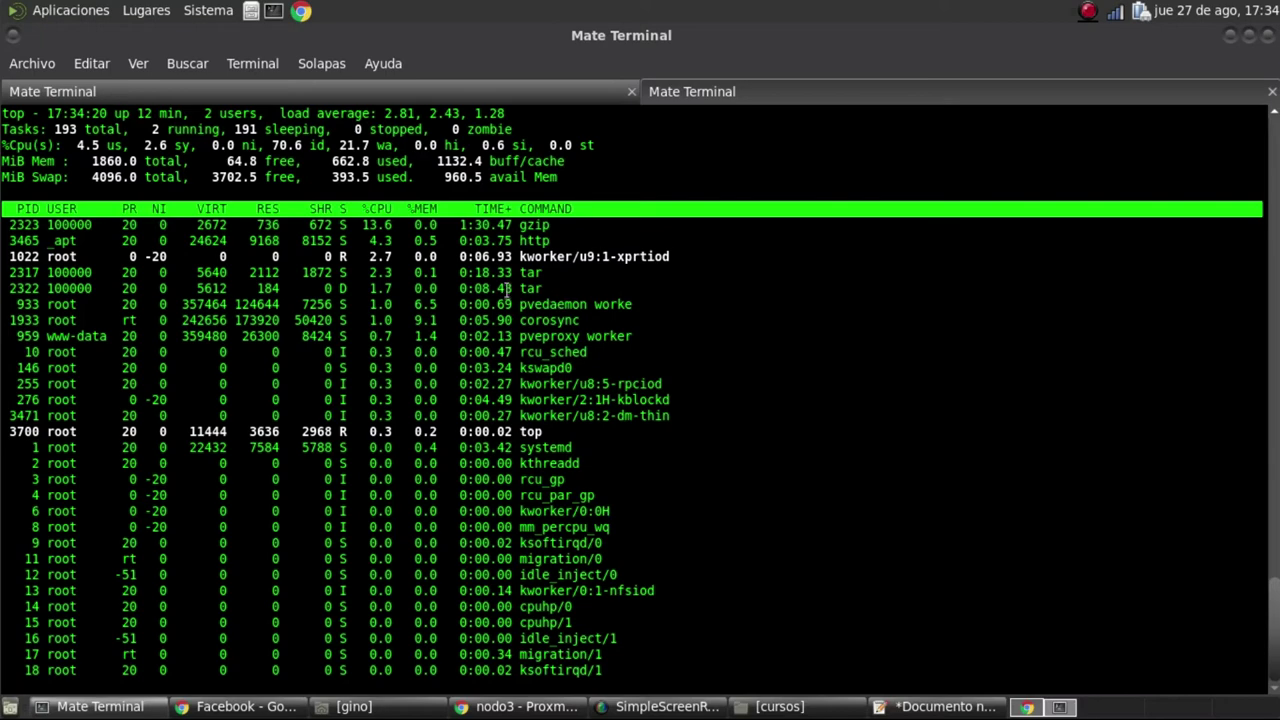
{"action": "left_click_drag", "start_coordinate": [79, 145], "coordinate": [340, 226]}
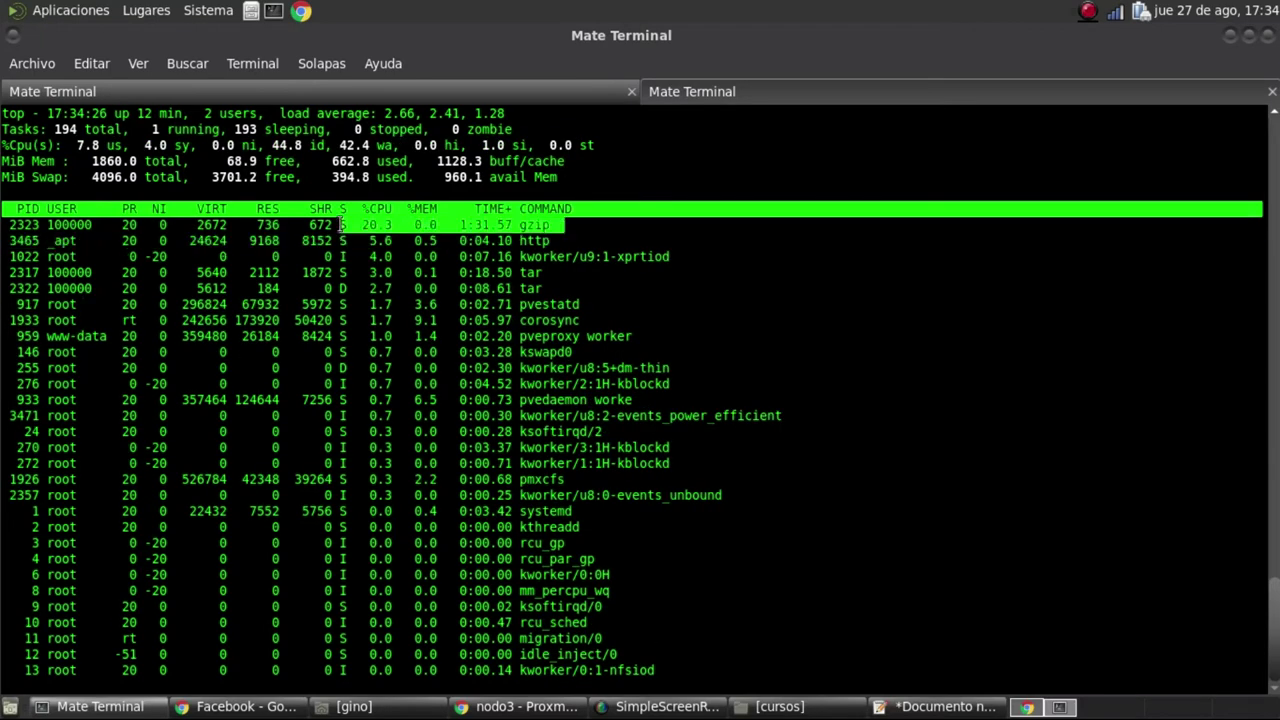
{"action": "left_click", "coordinate": [510, 706]}
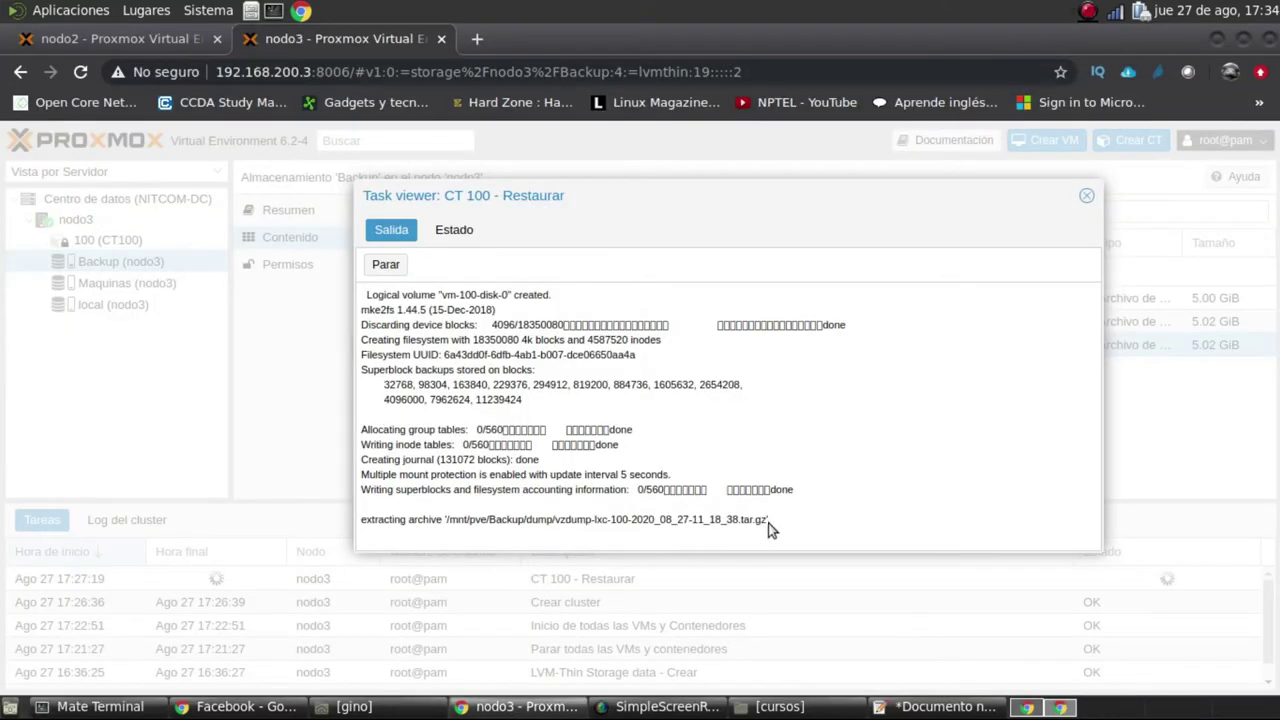
{"action": "left_click_drag", "start_coordinate": [717, 529], "coordinate": [443, 529]}
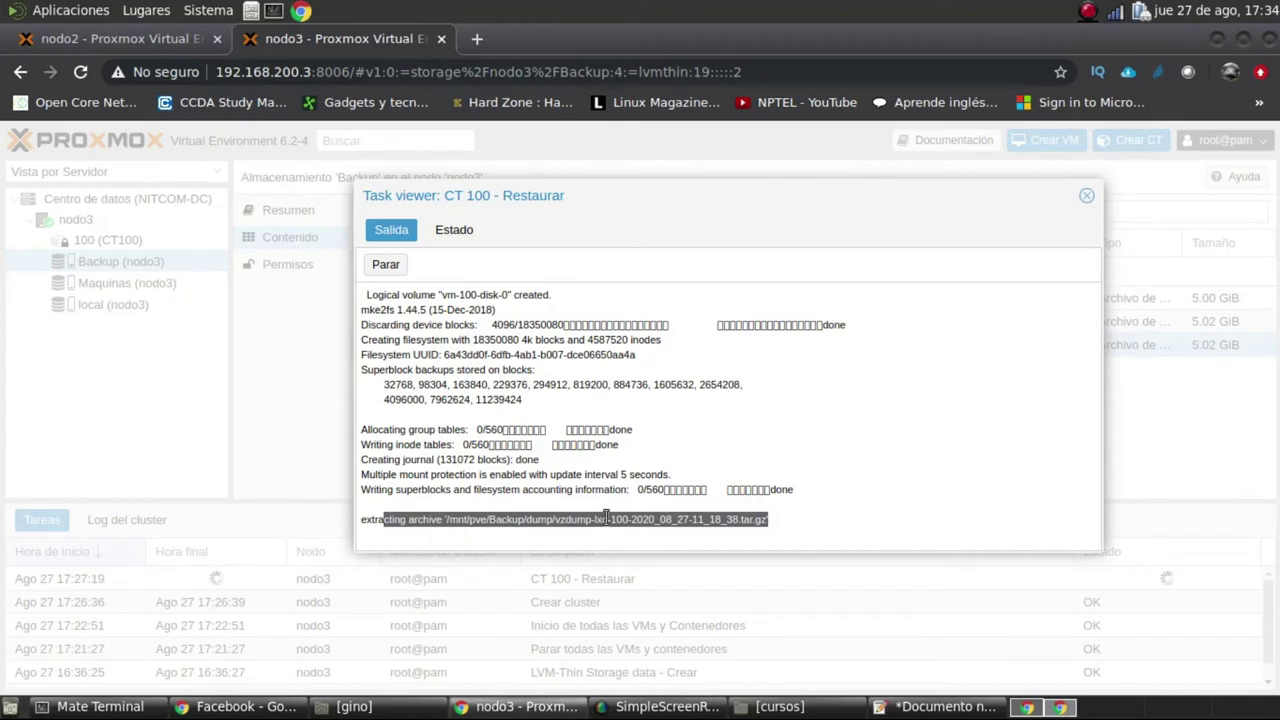
{"action": "left_click", "coordinate": [97, 708]}
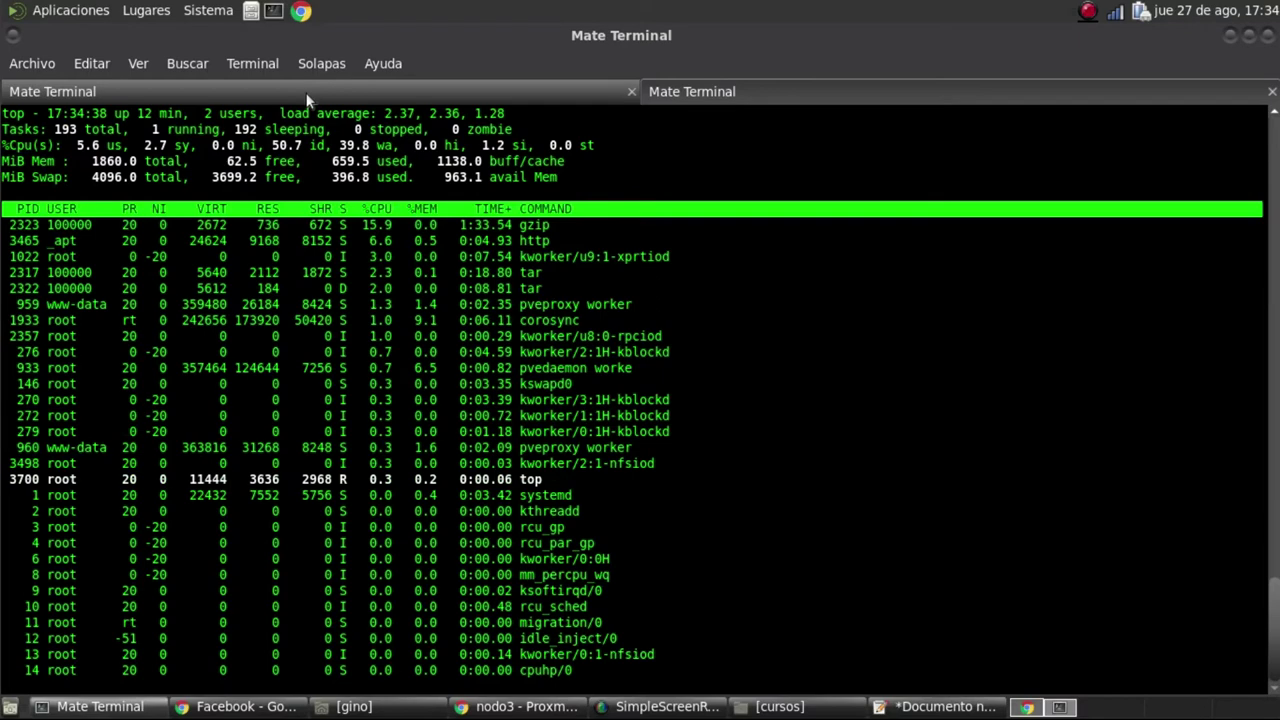
{"action": "left_click", "coordinate": [307, 98]}
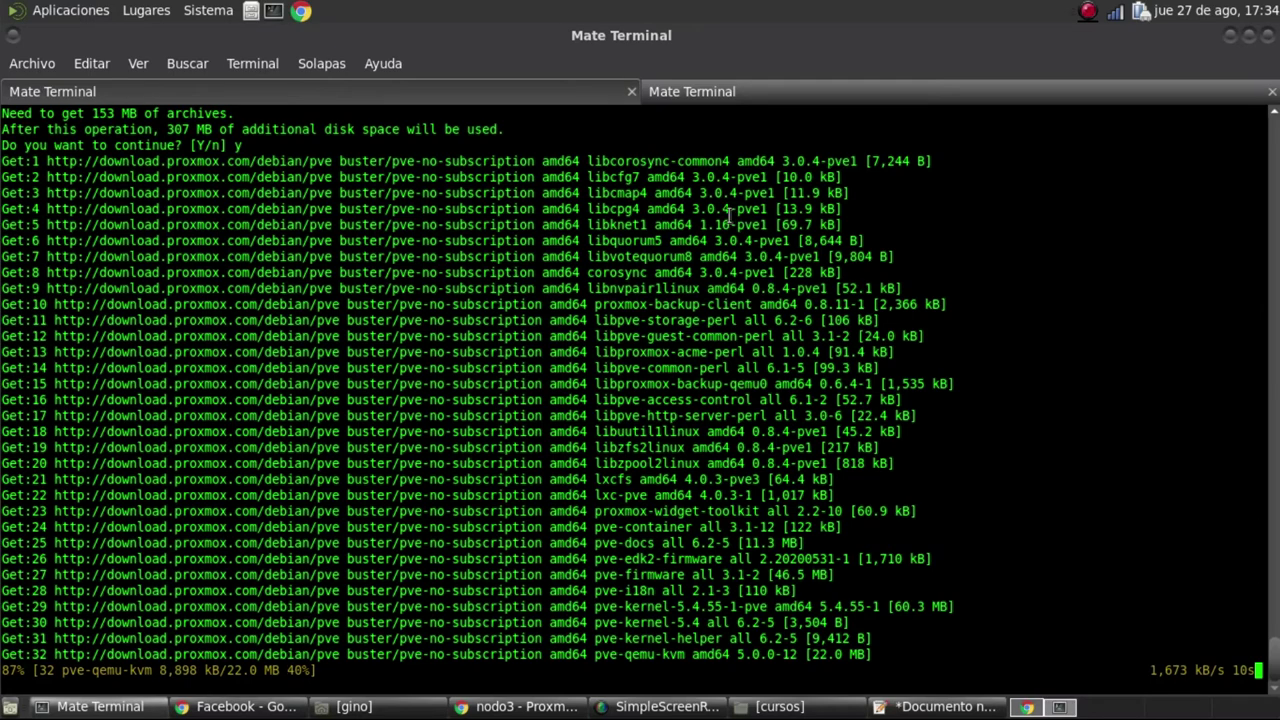
Monitor top and the Proxmox restore task while the 153 MB download completes, ending on the apt tab
{"action": "left_click", "coordinate": [745, 96]}
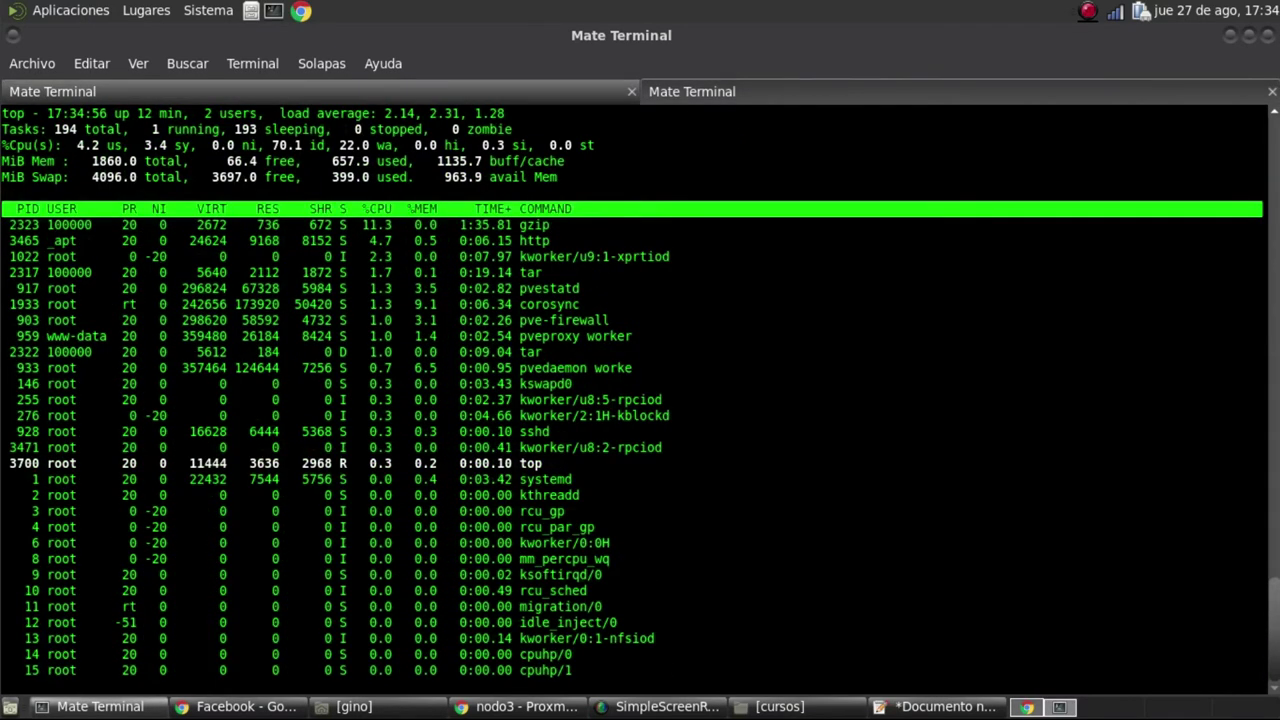
{"action": "left_click", "coordinate": [522, 707]}
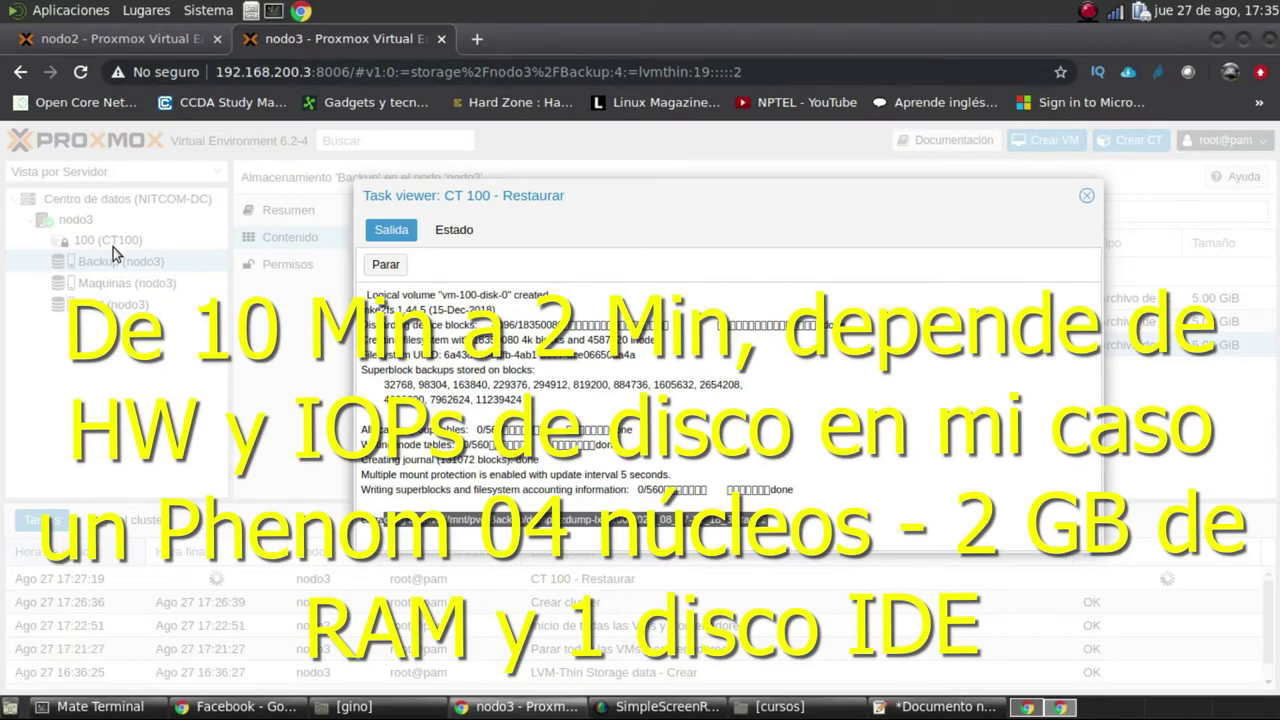
{"action": "left_click", "coordinate": [150, 706]}
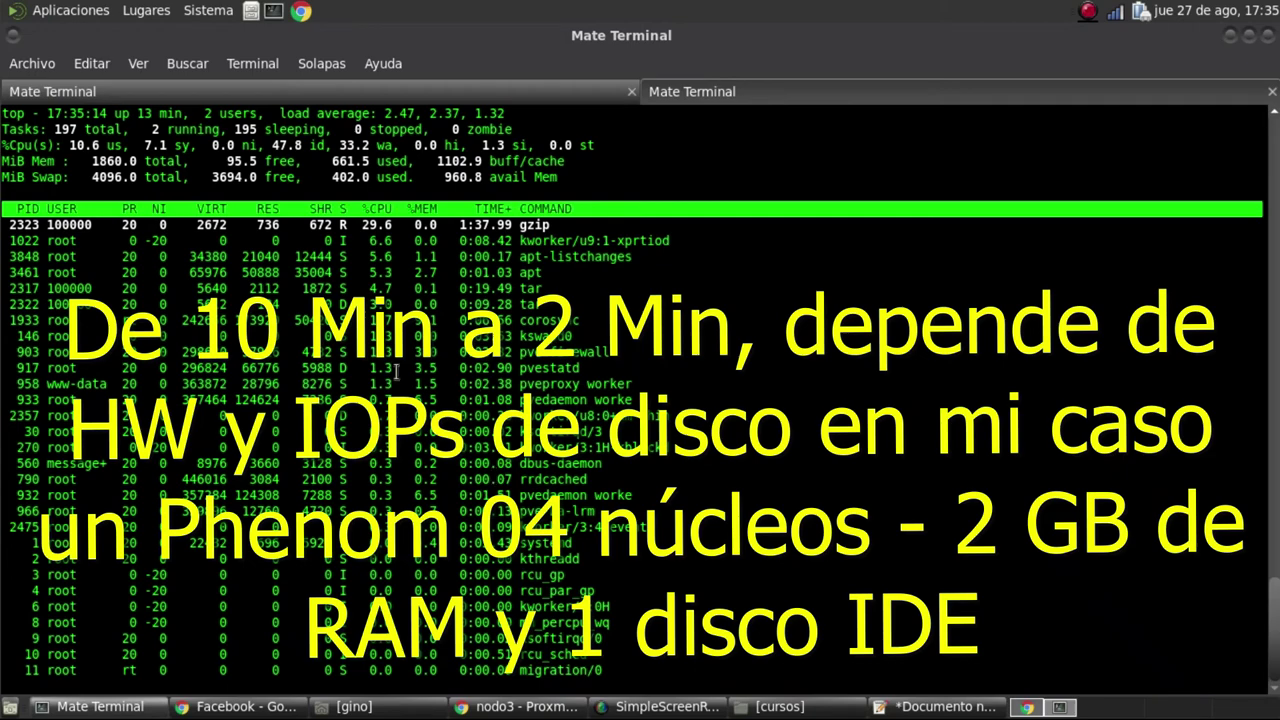
{"action": "key", "text": "alt+Tab"}
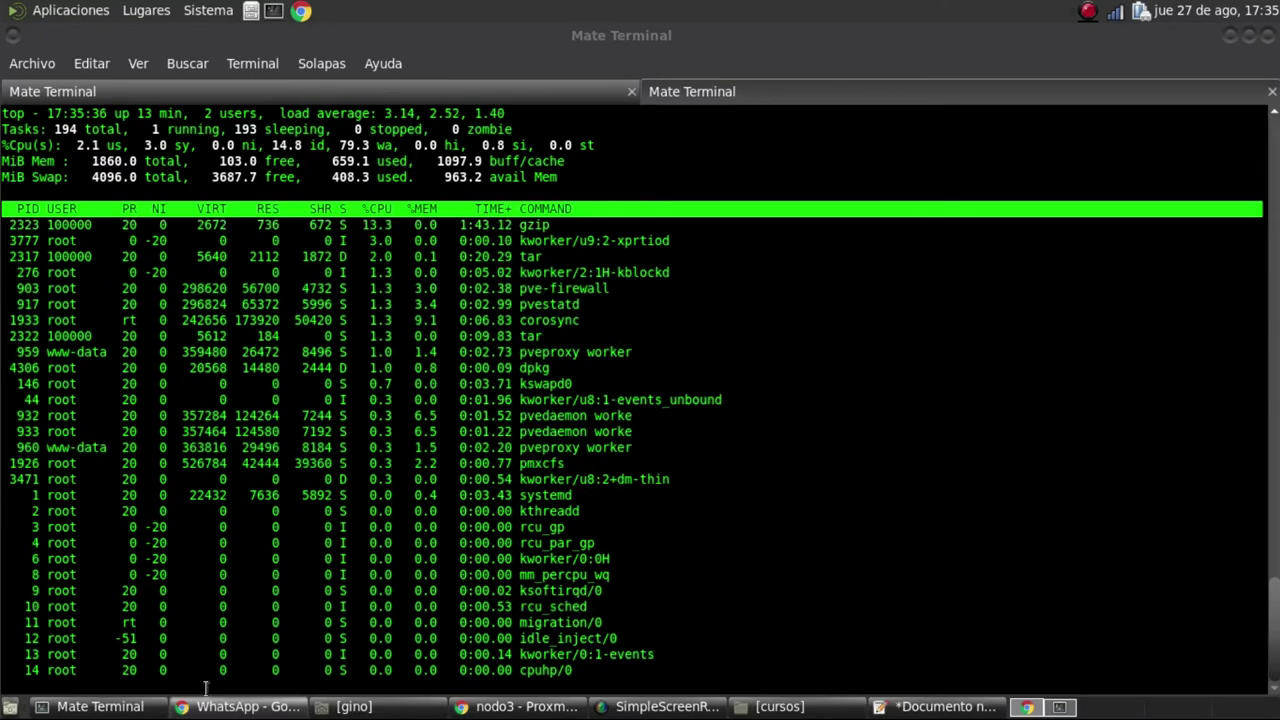
{"action": "left_click", "coordinate": [476, 93]}
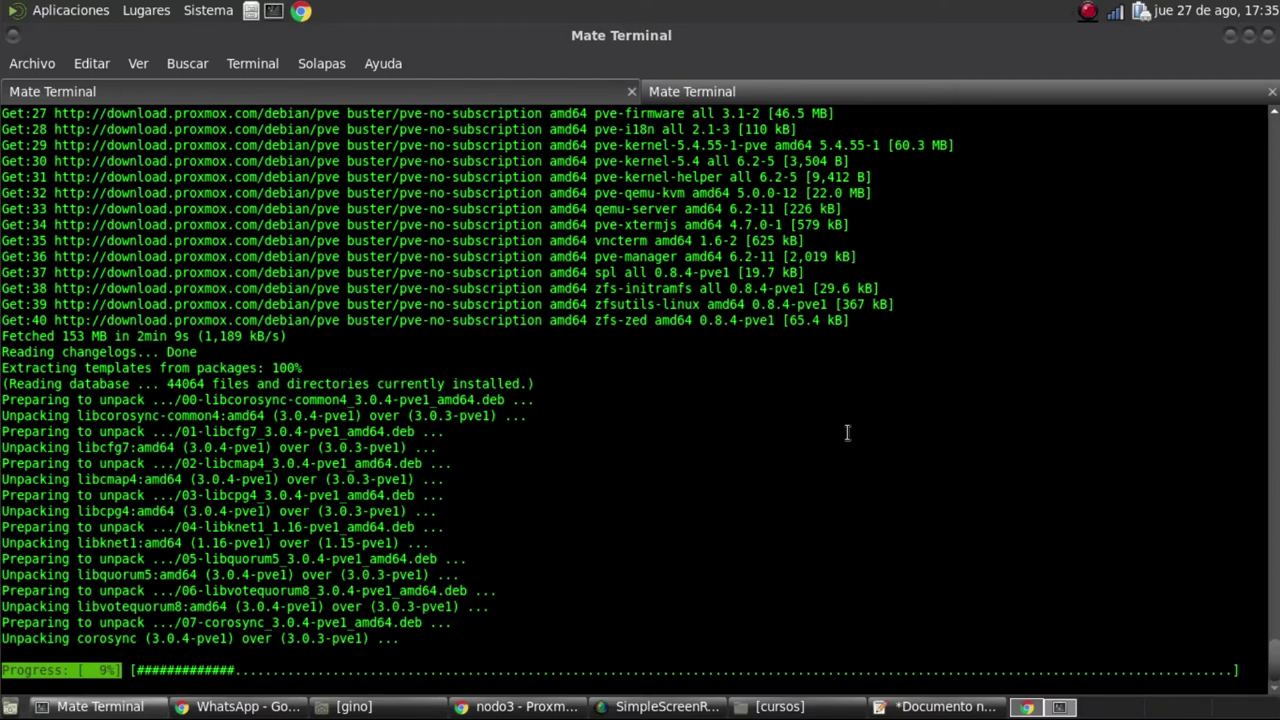
Watch the top session while unpacking reaches pve-kernel-5.4.55-1-pve at 35%, with dpkg-deb leading CPU
{"action": "left_click", "coordinate": [790, 98]}
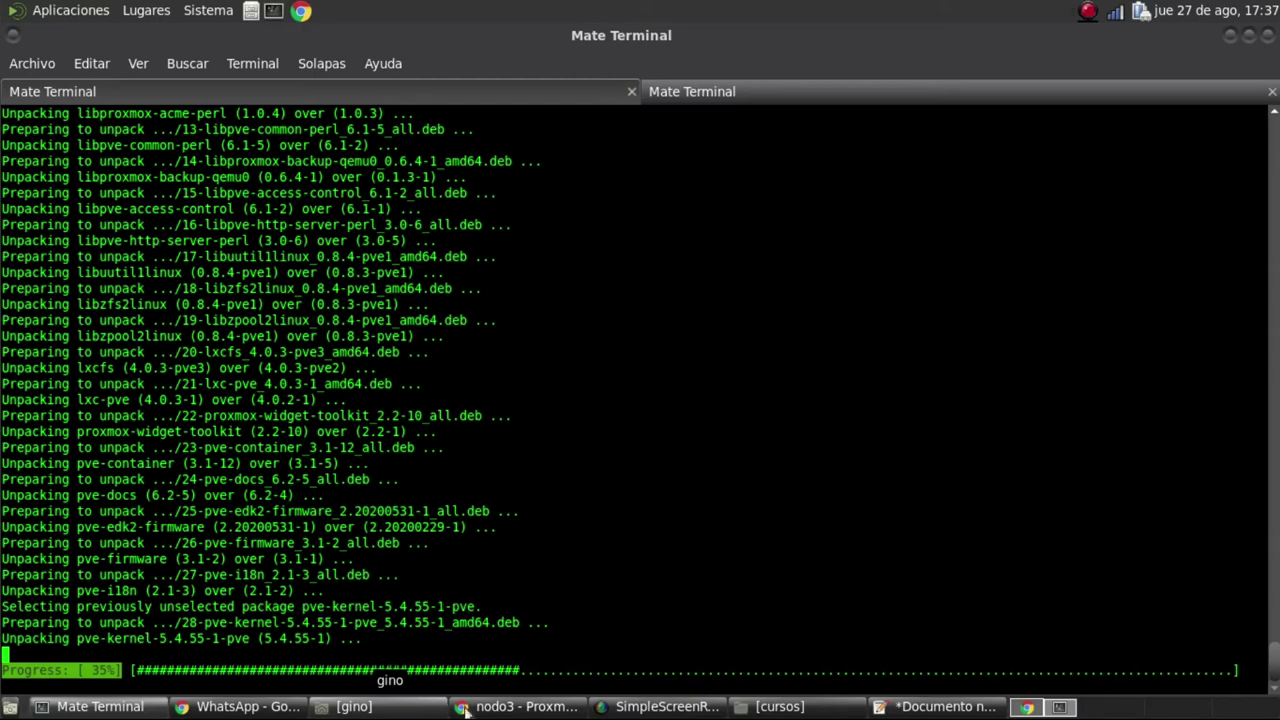
{"action": "left_click", "coordinate": [753, 91]}
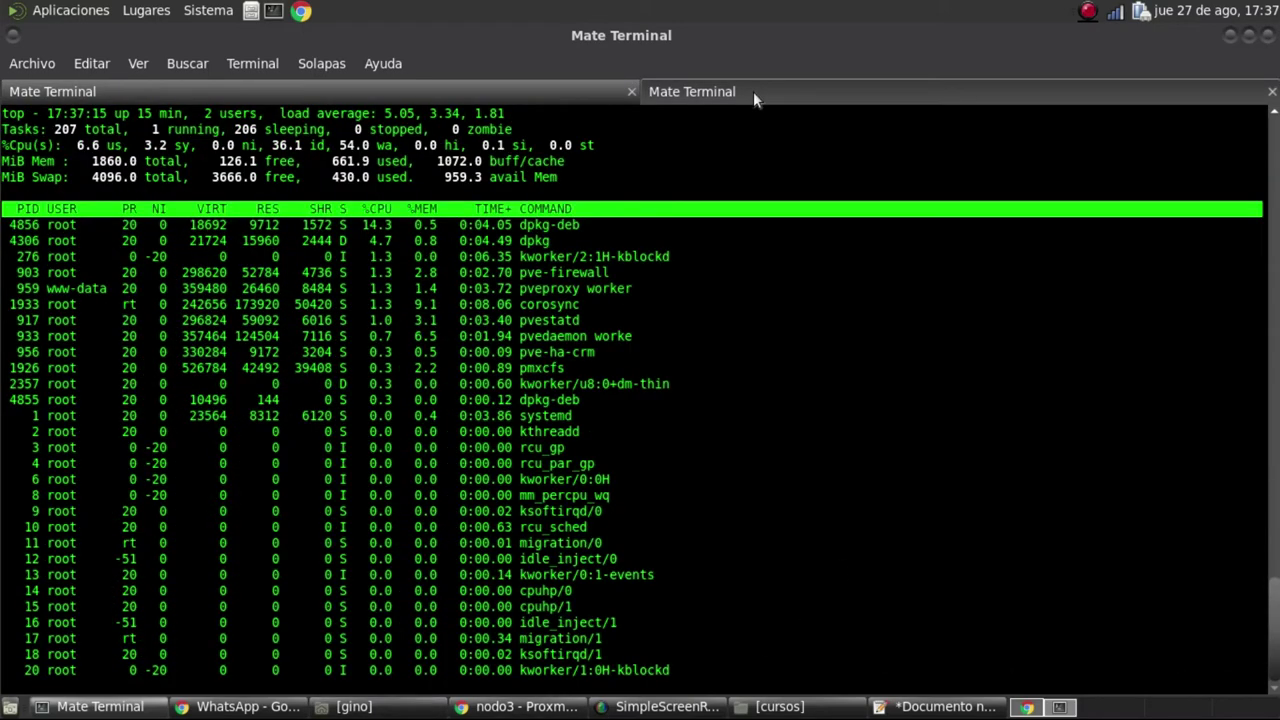
Highlight the dpkg-deb process in top, then return to the apt upgrade output at 35%
{"action": "left_click_drag", "start_coordinate": [600, 225], "coordinate": [790, 274]}
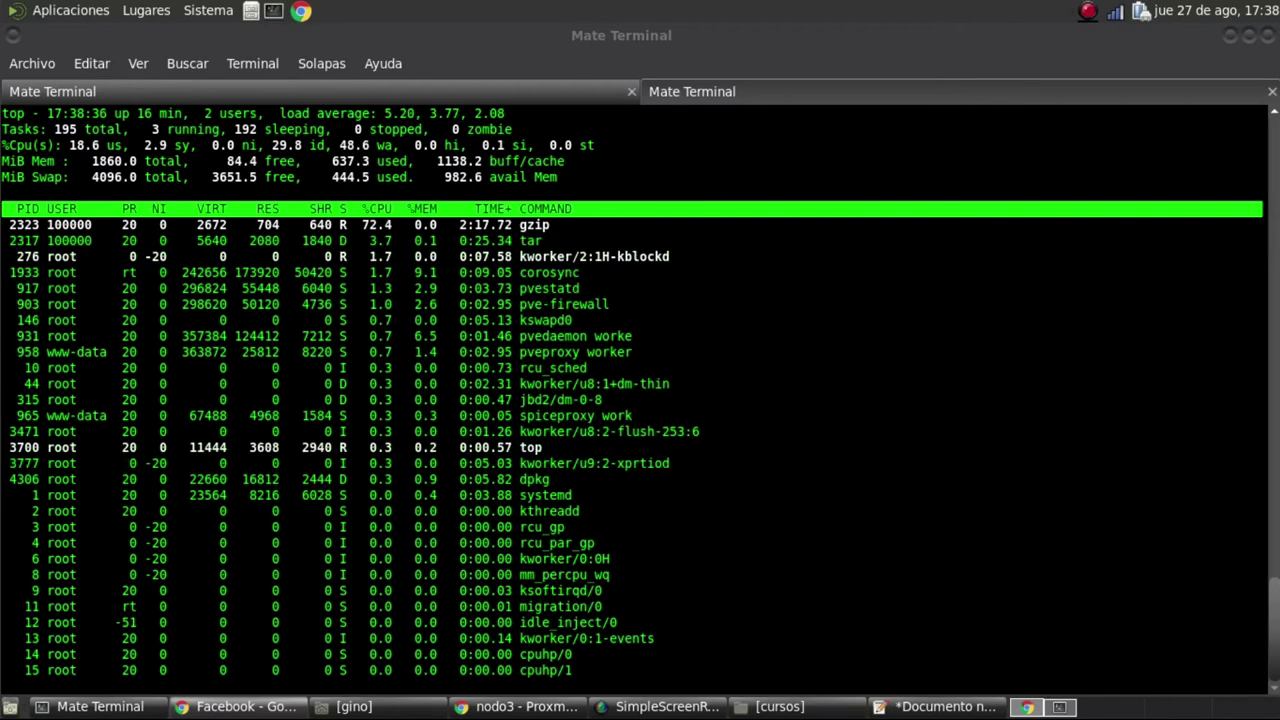
{"action": "left_click", "coordinate": [122, 710]}
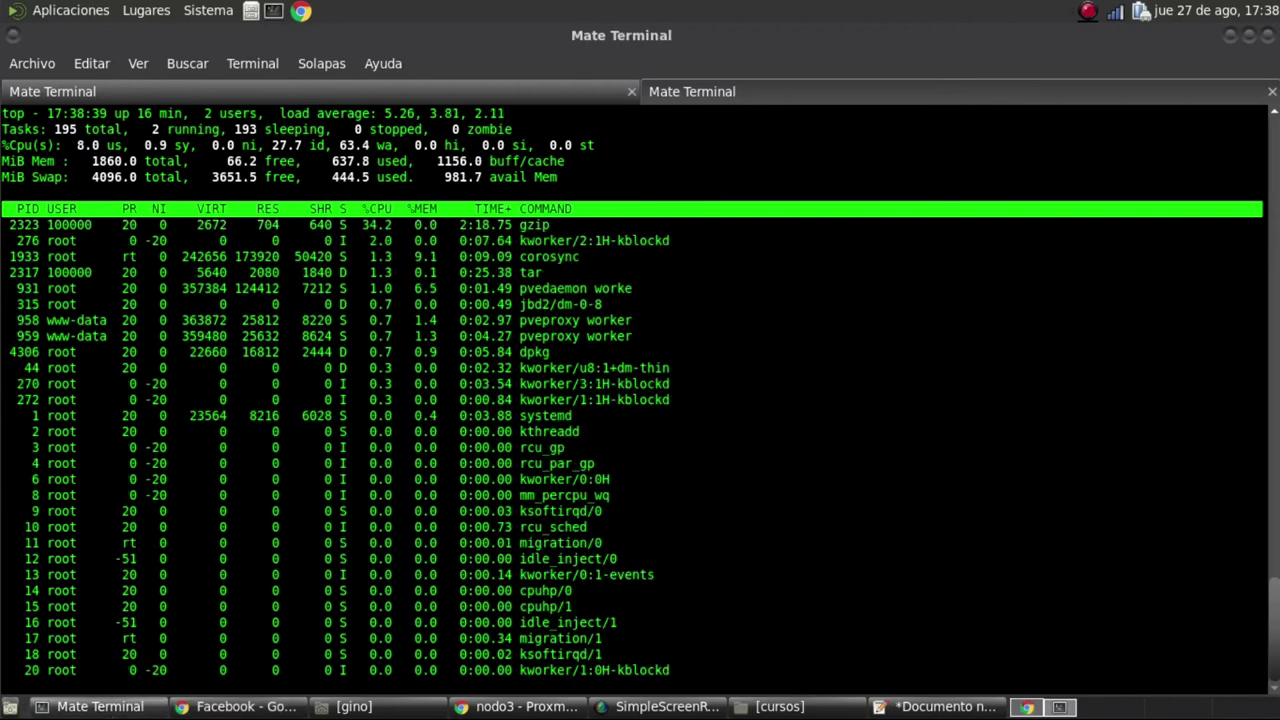
{"action": "left_click", "coordinate": [302, 99]}
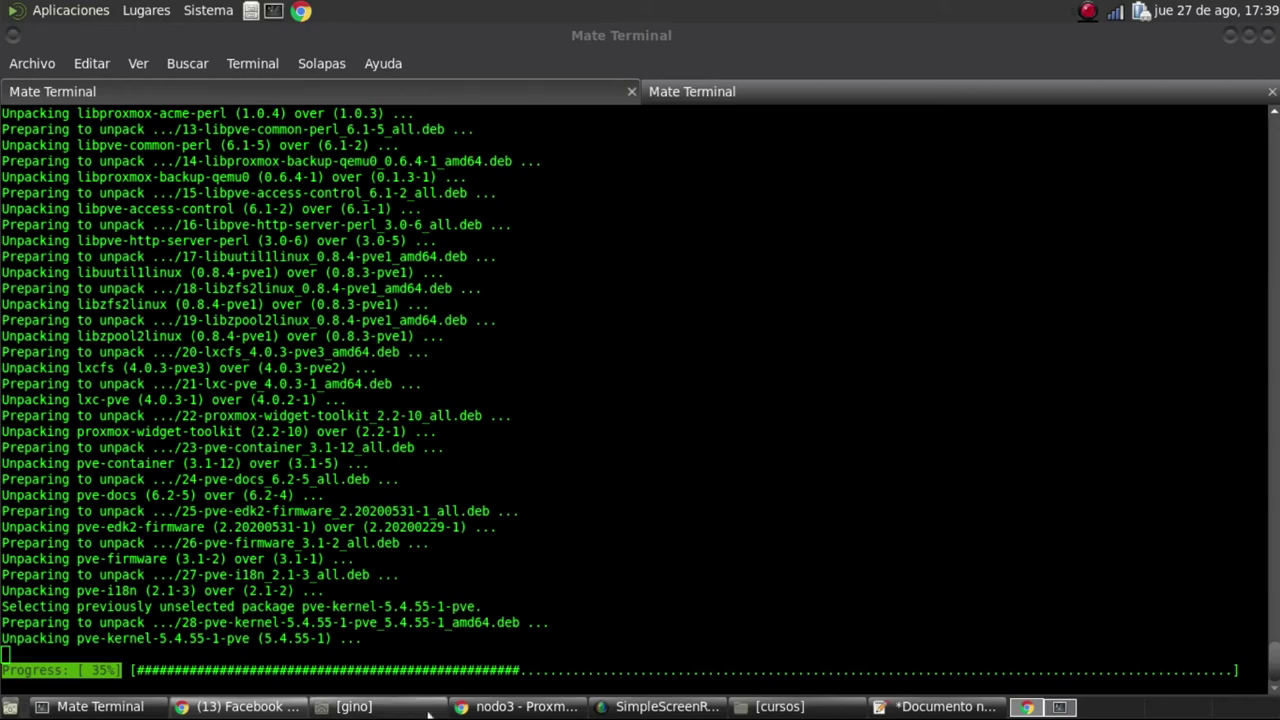
Review the CT 100 - Restaurar task log on nodo3's Proxmox page, then close the Task viewer
{"action": "left_click", "coordinate": [515, 706]}
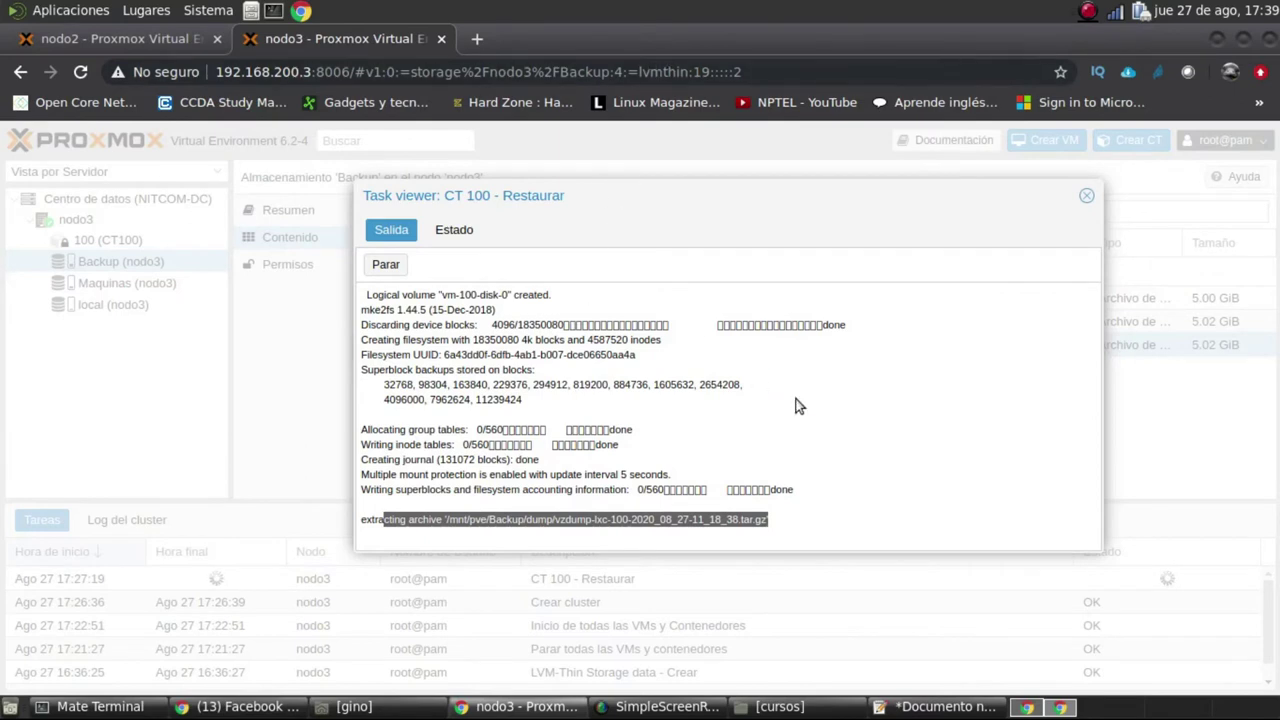
{"action": "left_click", "coordinate": [875, 402]}
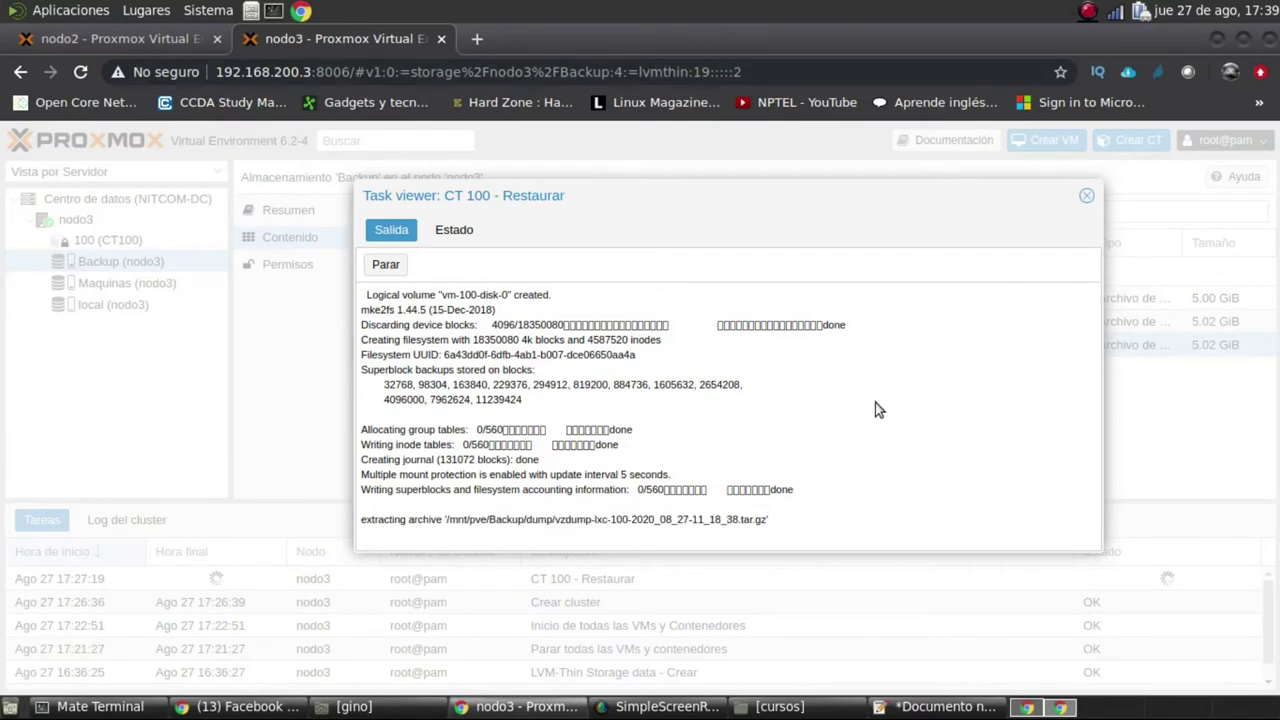
{"action": "left_click", "coordinate": [144, 41]}
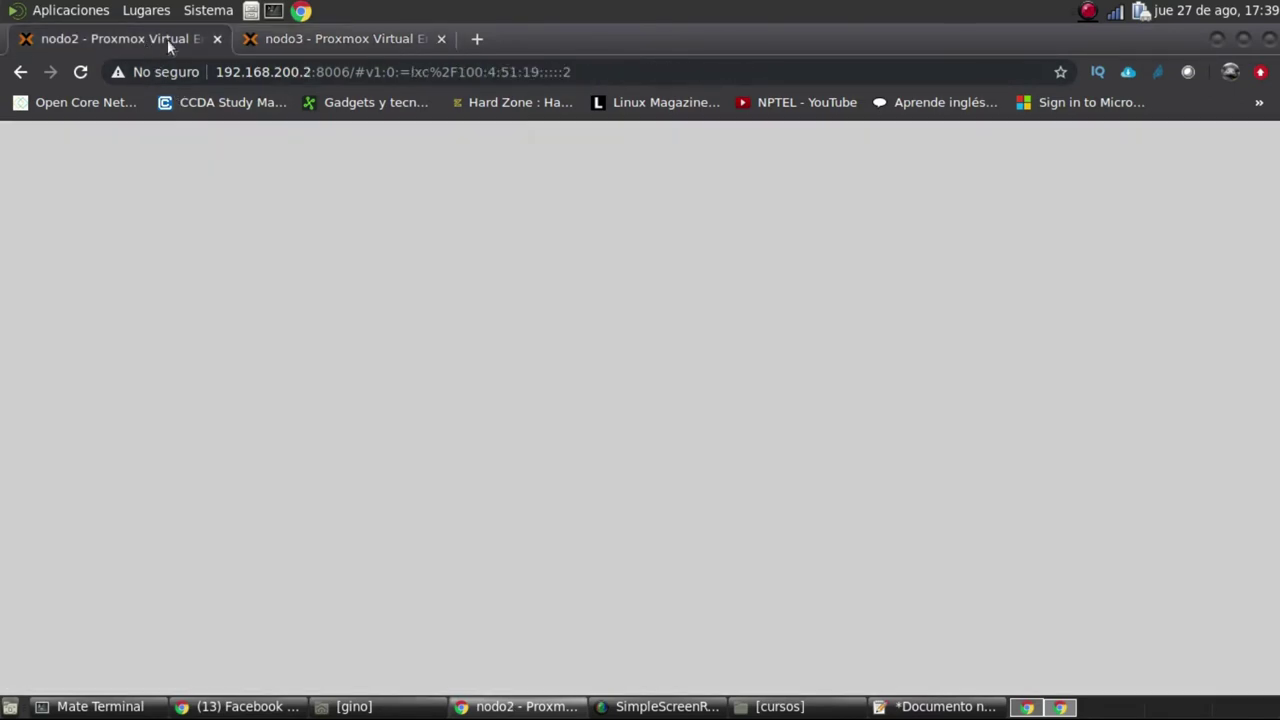
{"action": "left_click", "coordinate": [298, 39]}
{"action": "left_click_drag", "start_coordinate": [867, 203], "coordinate": [825, 236]}
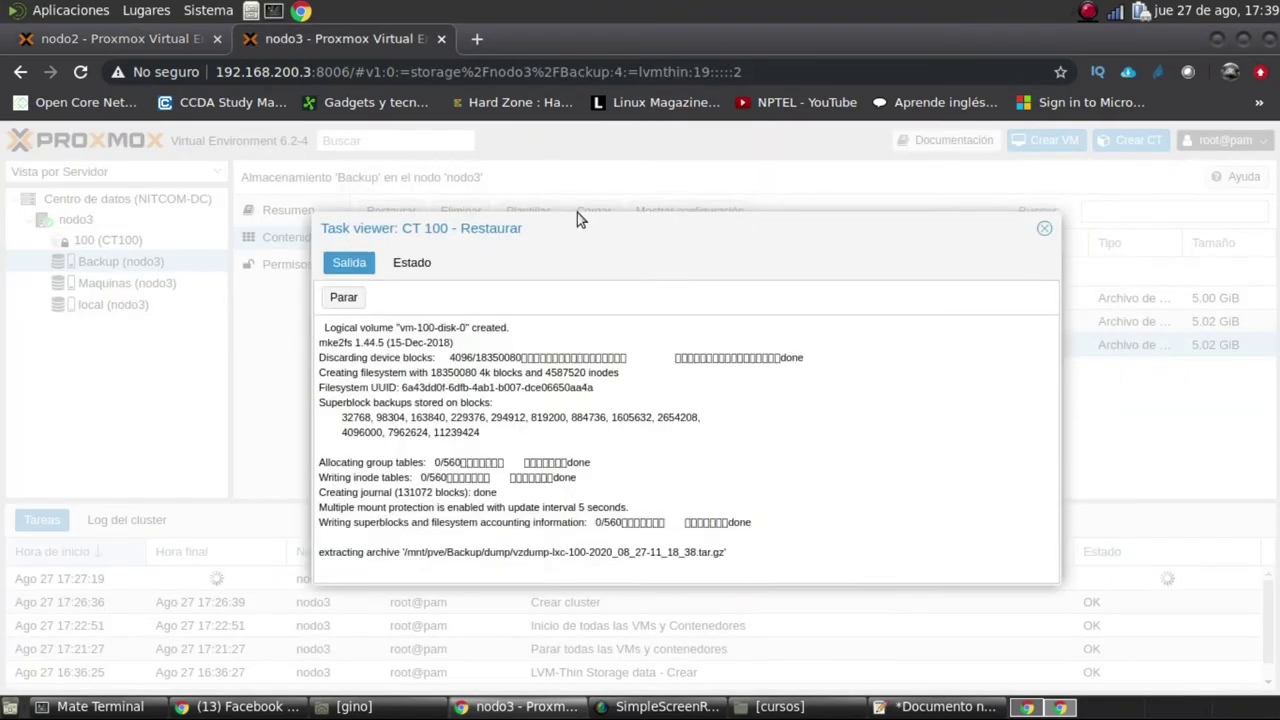
{"action": "left_click", "coordinate": [362, 268]}
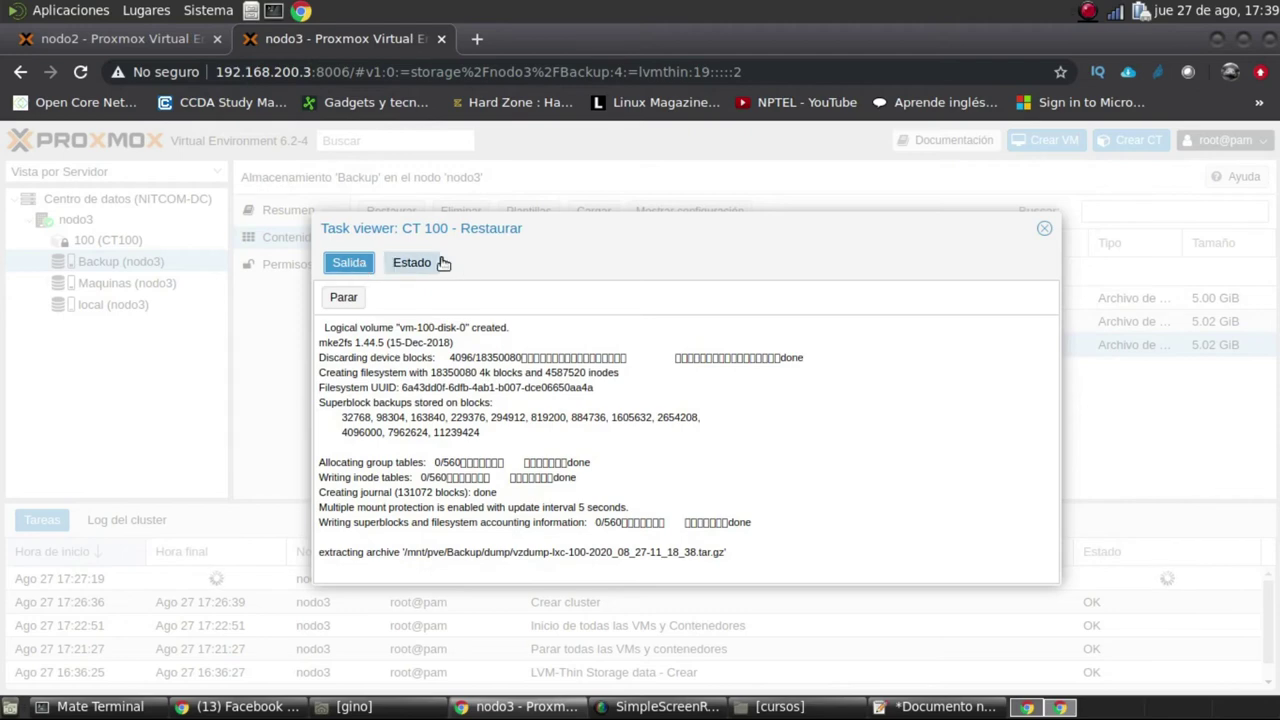
{"action": "left_click", "coordinate": [1044, 229]}
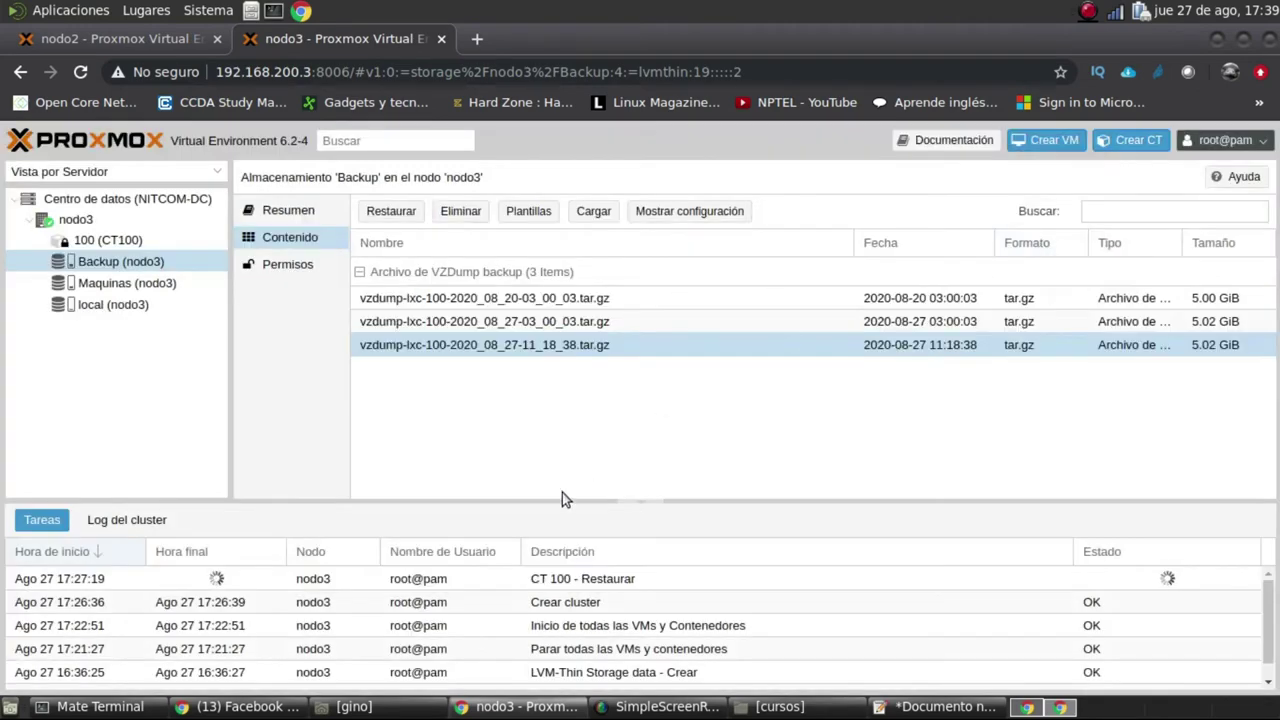
Look over the CT 100 restore task, CT100's summary and the nodo3 node view
{"action": "left_click", "coordinate": [640, 578]}
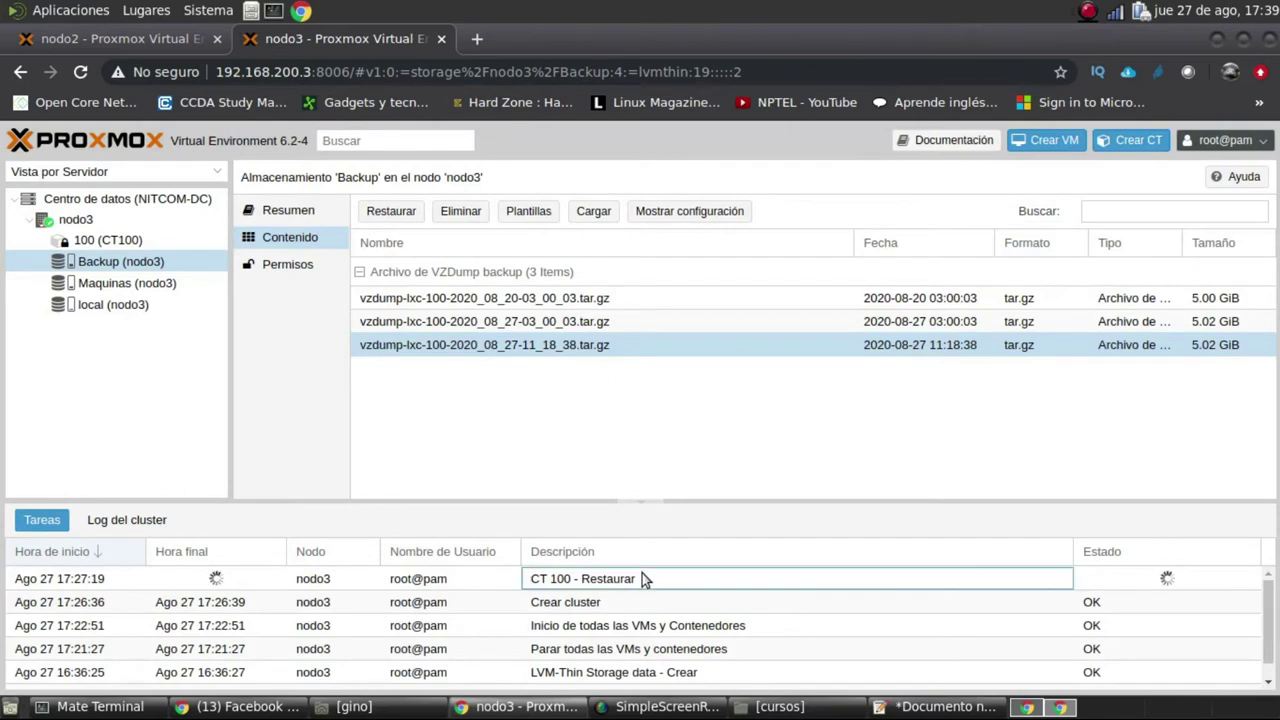
{"action": "left_click", "coordinate": [160, 245]}
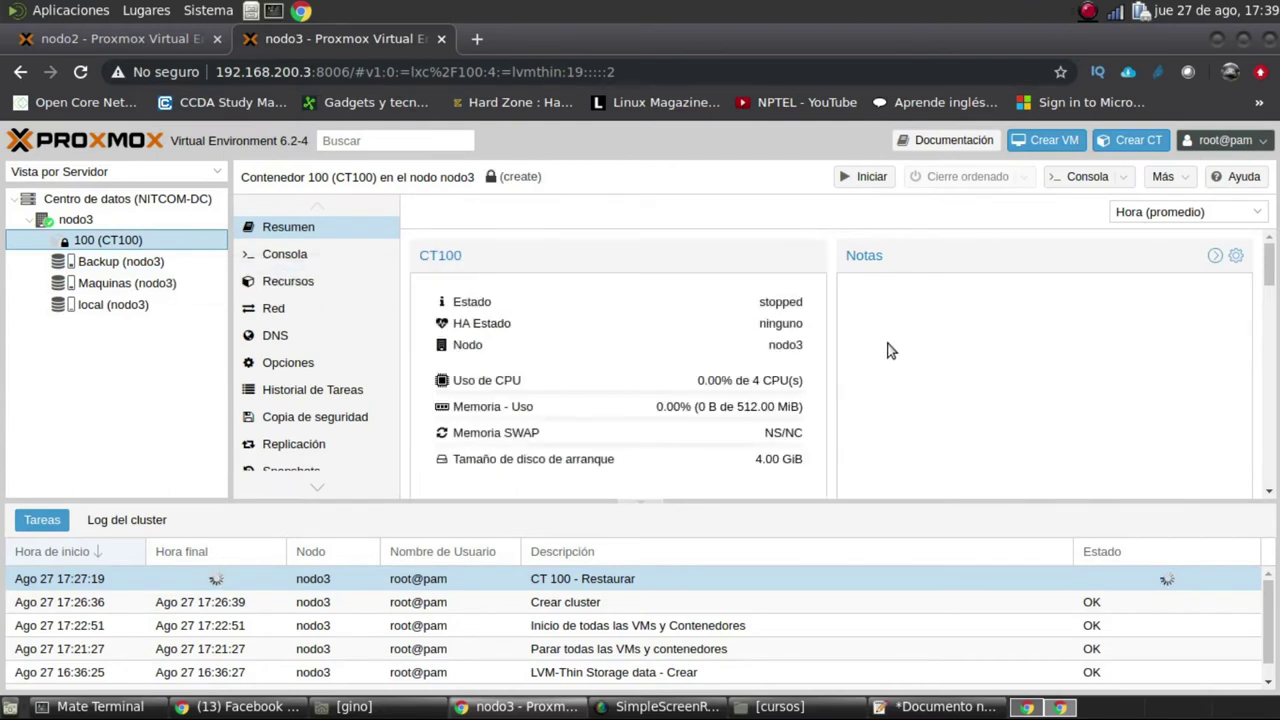
{"action": "left_click", "coordinate": [80, 220]}
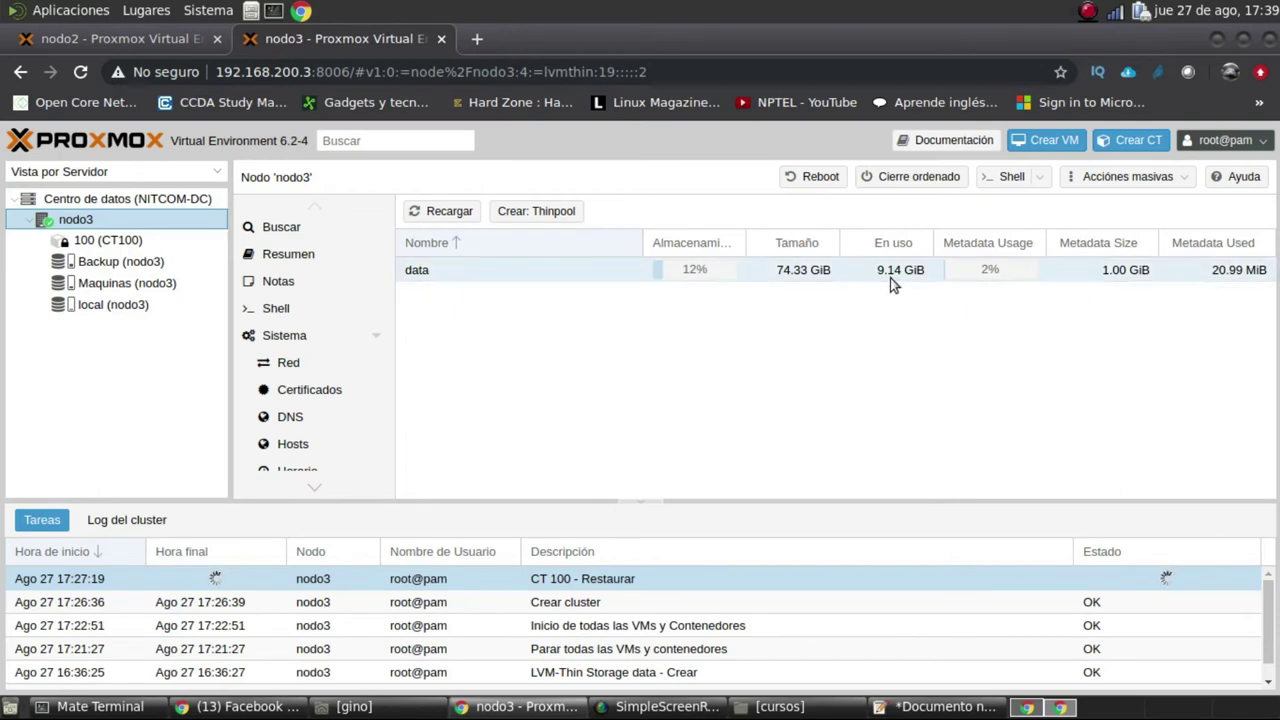
{"action": "left_click", "coordinate": [151, 200]}
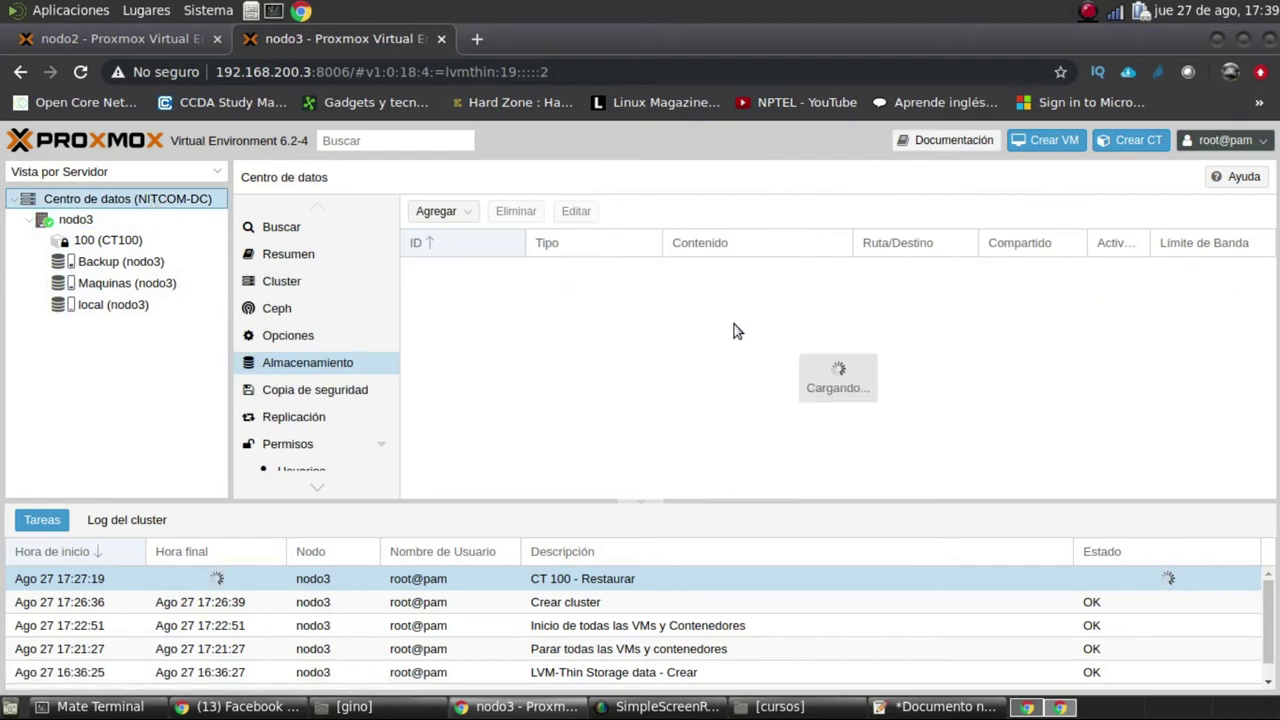
Review datacenter health and resources (CPU 7%, memory 40%, storage 19%), then list its storages
{"action": "left_click", "coordinate": [312, 256]}
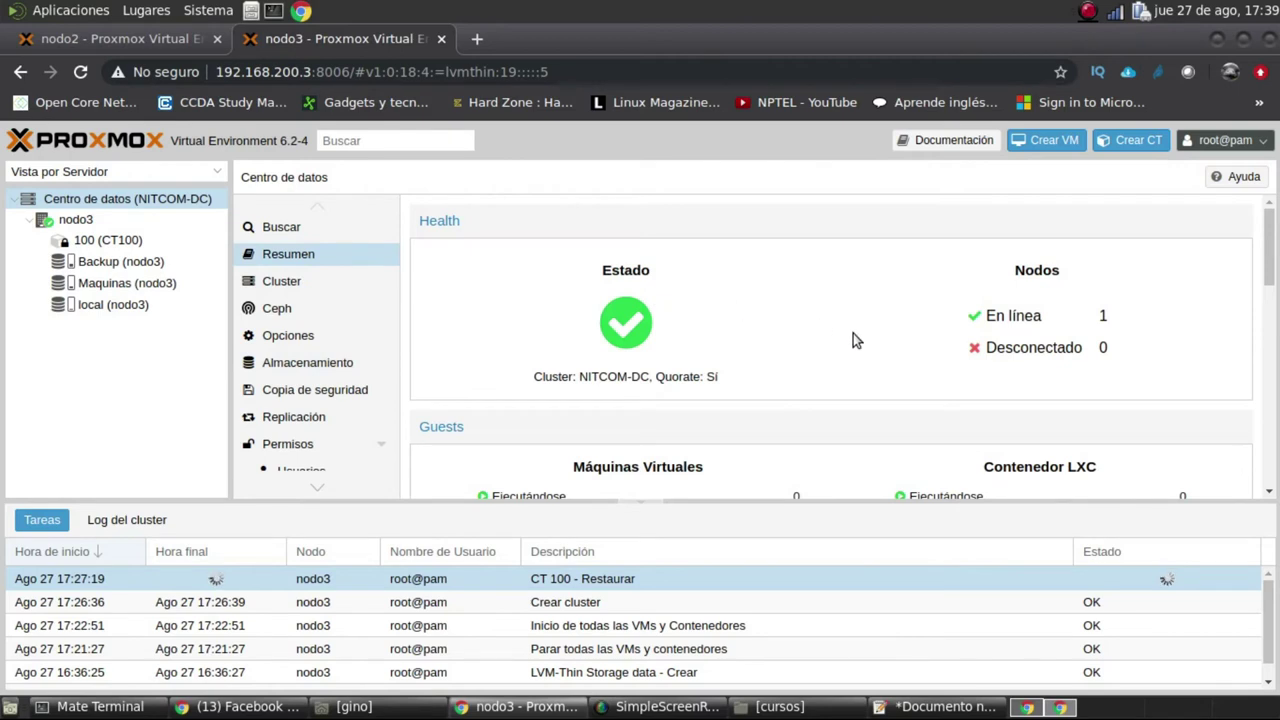
{"action": "scroll", "coordinate": [912, 395], "scroll_direction": "down", "scroll_amount": 2}
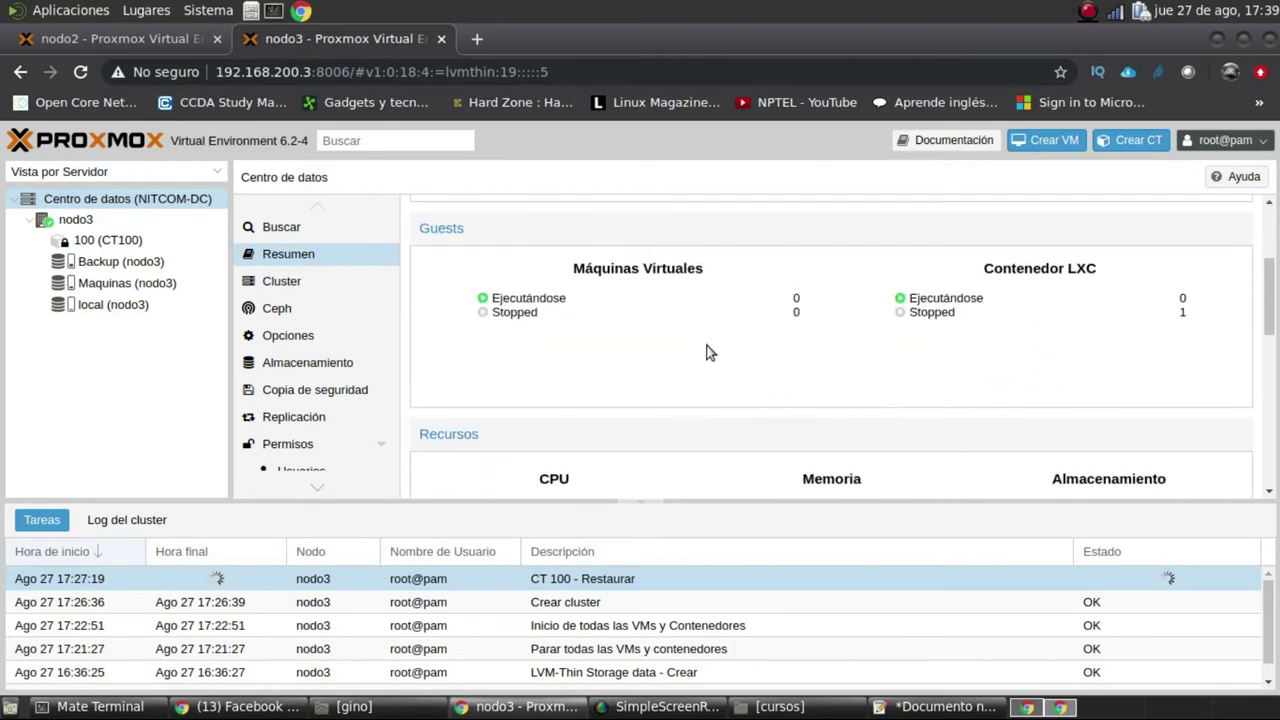
{"action": "scroll", "coordinate": [800, 425], "scroll_direction": "down", "scroll_amount": 2}
{"action": "scroll", "coordinate": [800, 428], "scroll_direction": "down", "scroll_amount": 1}
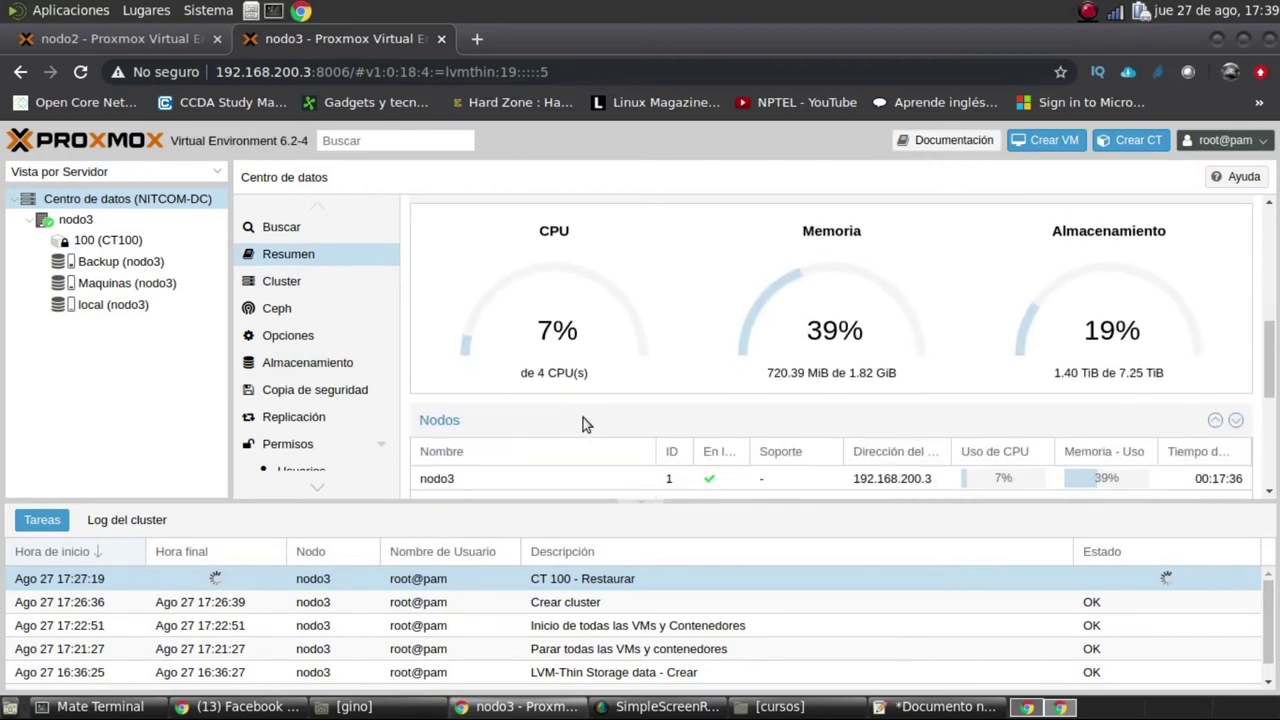
{"action": "left_click_drag", "start_coordinate": [590, 372], "coordinate": [524, 373]}
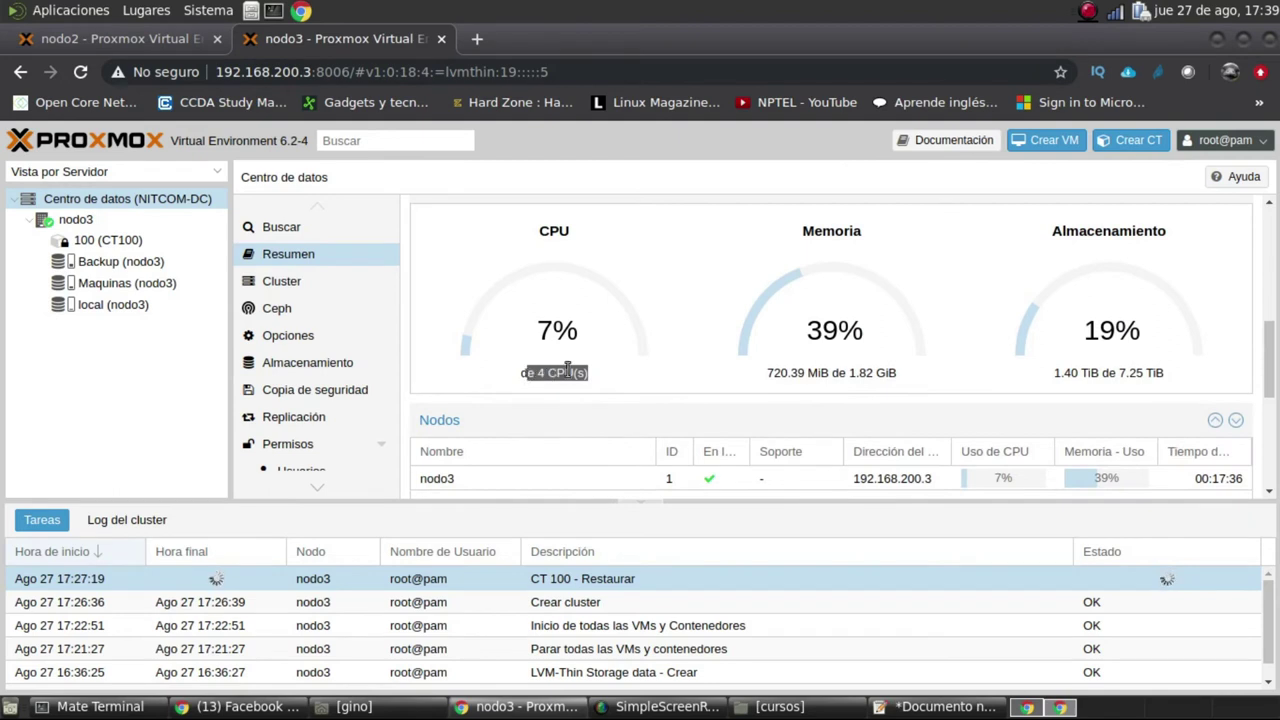
{"action": "left_click_drag", "start_coordinate": [897, 372], "coordinate": [766, 373]}
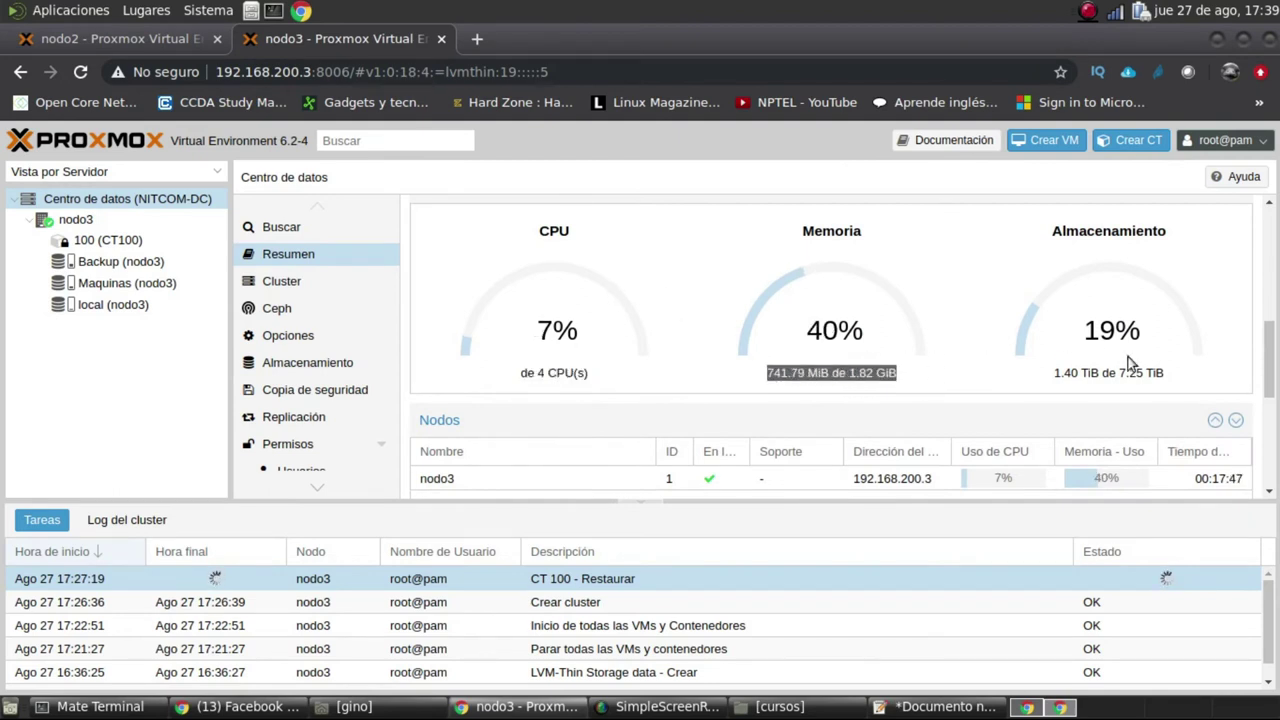
{"action": "left_click_drag", "start_coordinate": [1107, 352], "coordinate": [994, 394]}
{"action": "scroll", "coordinate": [993, 396], "scroll_direction": "down", "scroll_amount": 1}
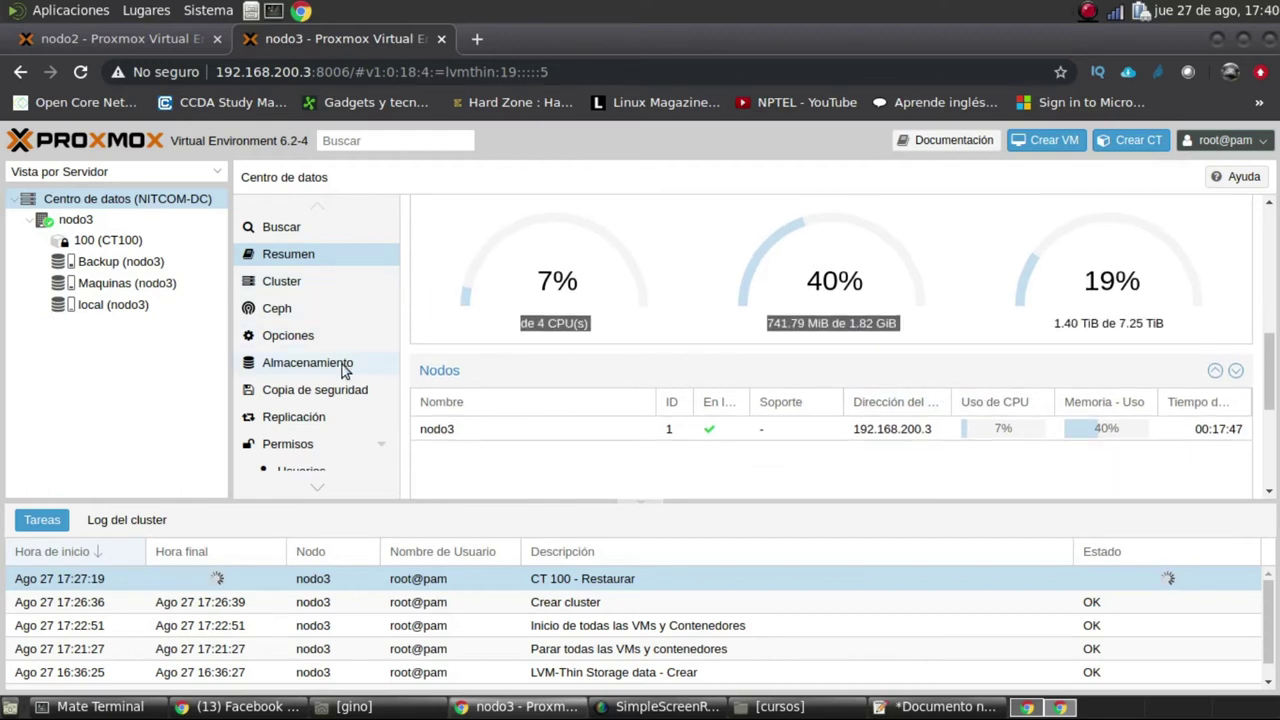
{"action": "left_click", "coordinate": [307, 362]}
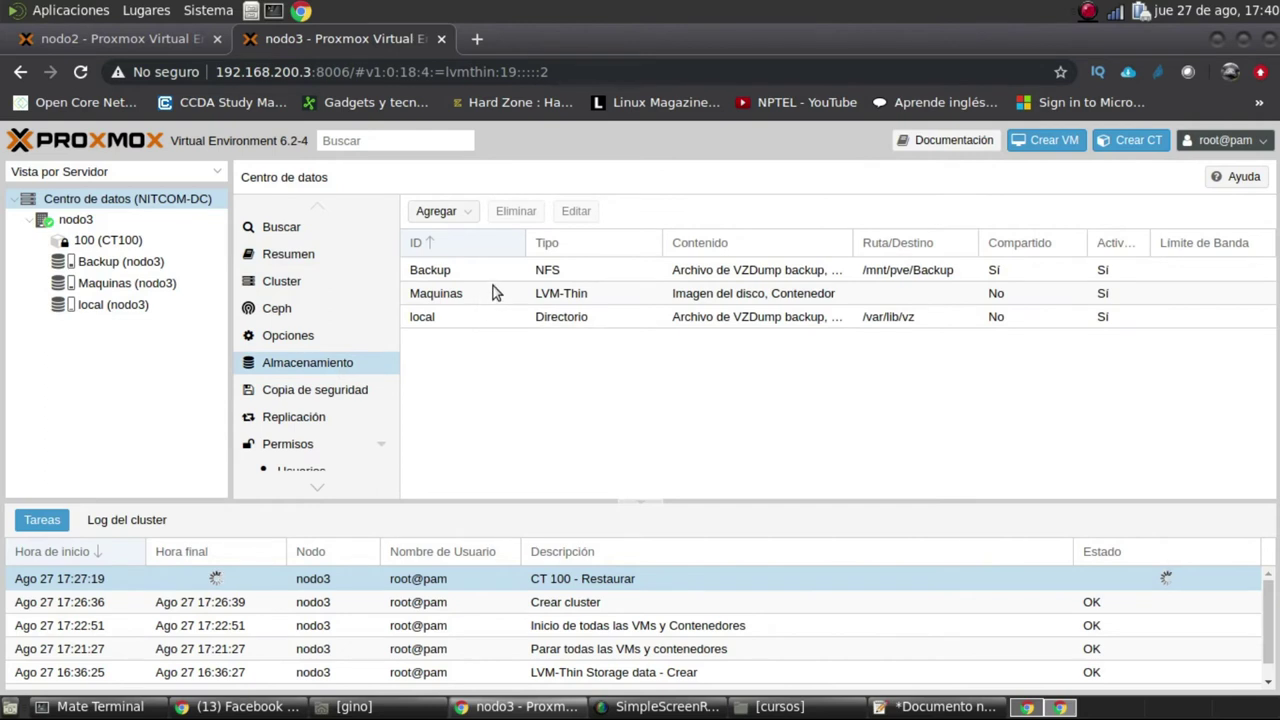
Find vm-100-disk-0 in Maquinas (nodo3) contents, then view CT100's stopped summary: 4 CPUs, 512 MiB
{"action": "left_click", "coordinate": [495, 272]}
{"action": "left_click", "coordinate": [502, 292]}
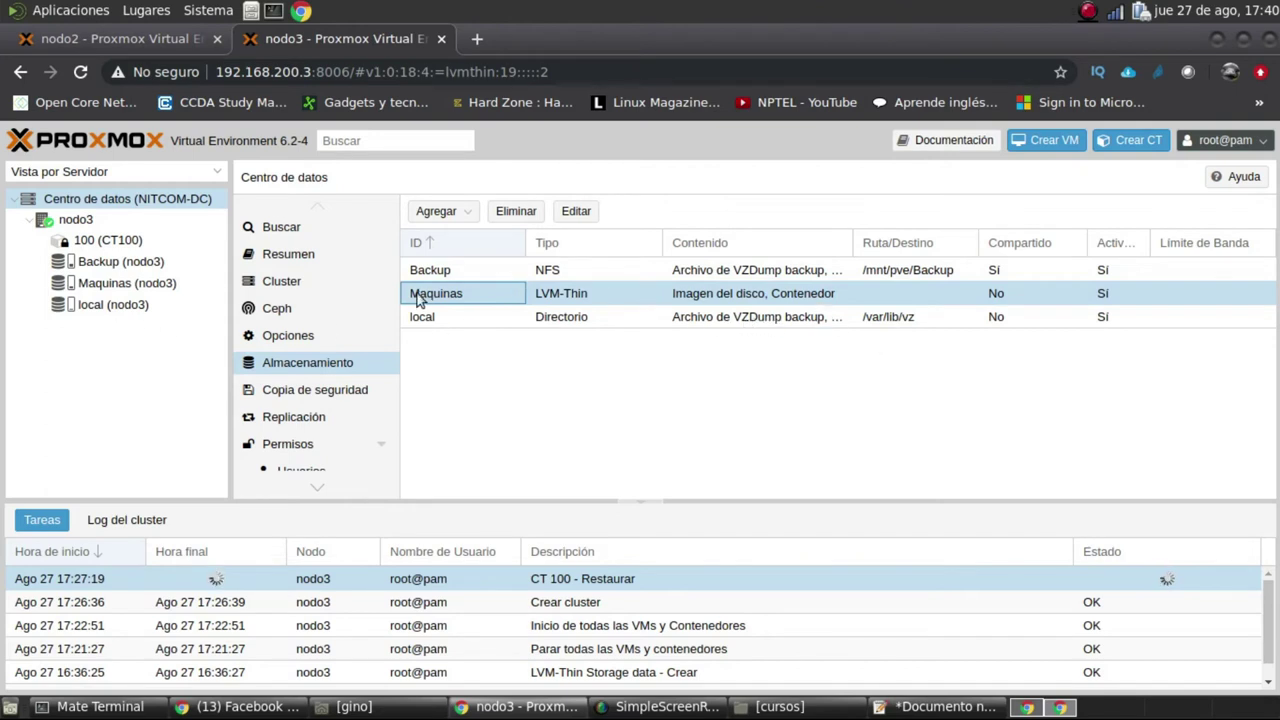
{"action": "left_click", "coordinate": [147, 286]}
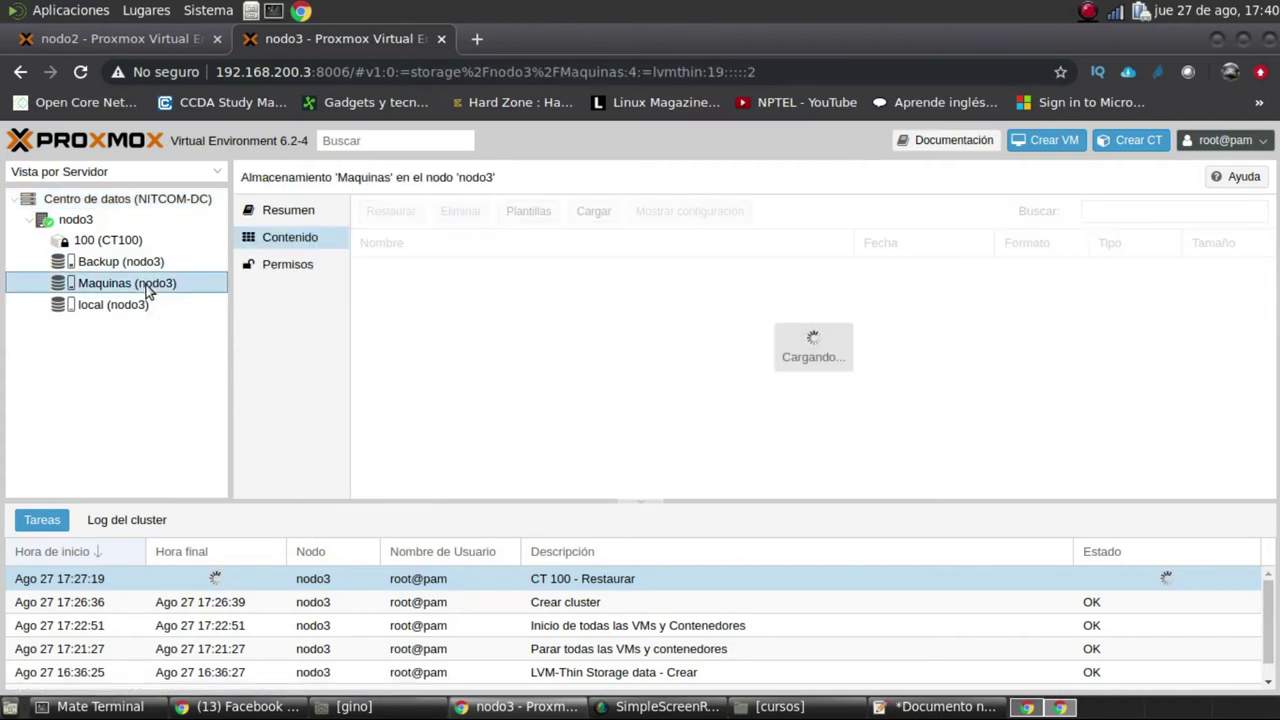
{"action": "left_click", "coordinate": [497, 300]}
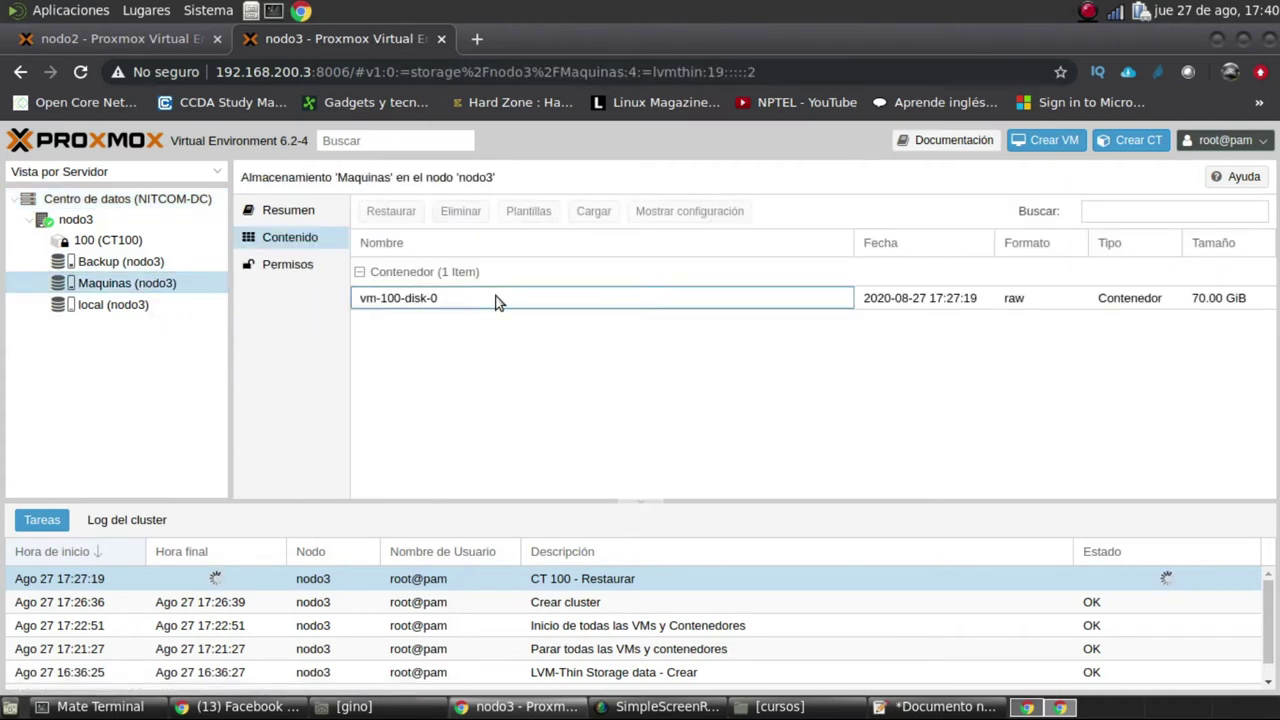
{"action": "right_click", "coordinate": [413, 303]}
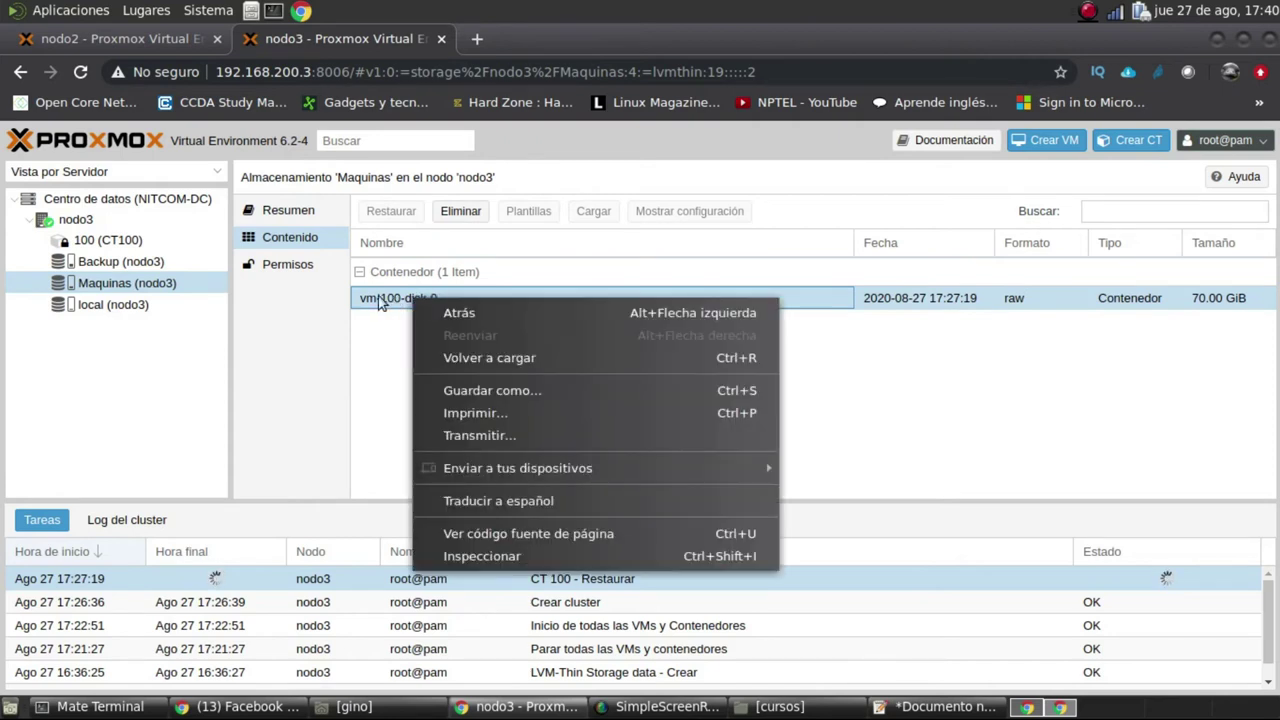
{"action": "left_click", "coordinate": [372, 303]}
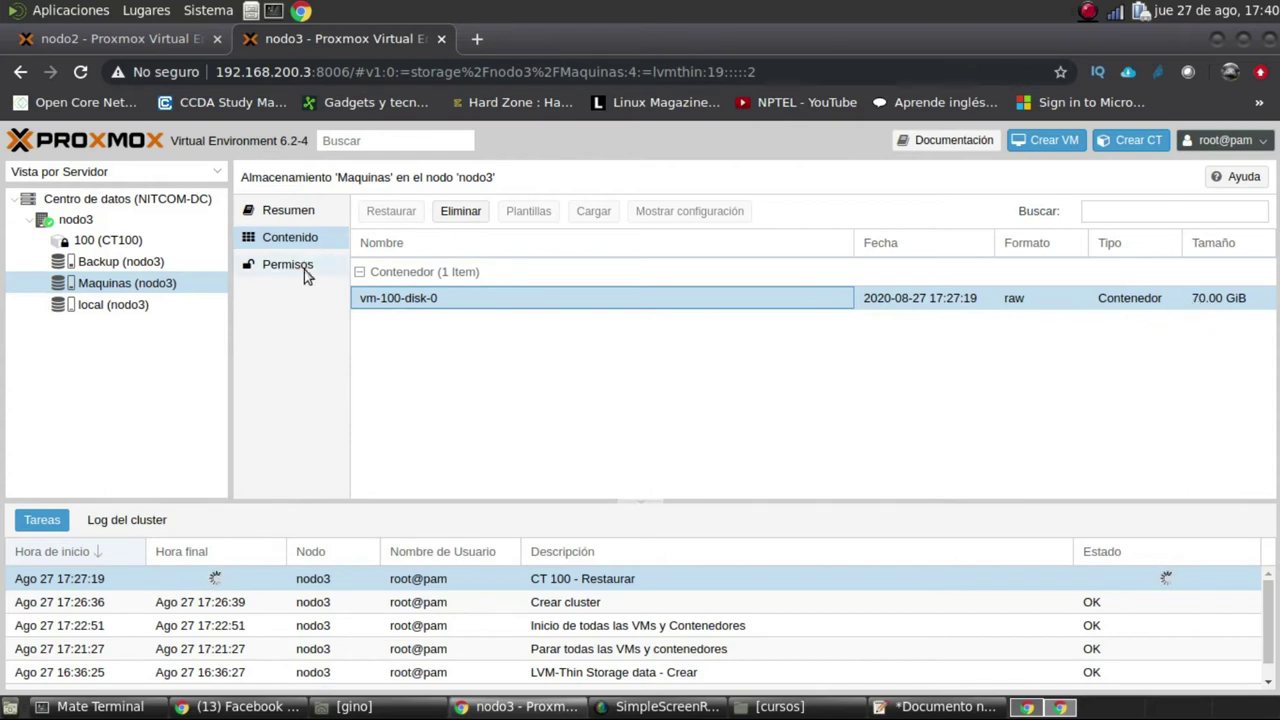
{"action": "left_click", "coordinate": [306, 212]}
{"action": "left_click", "coordinate": [138, 244]}
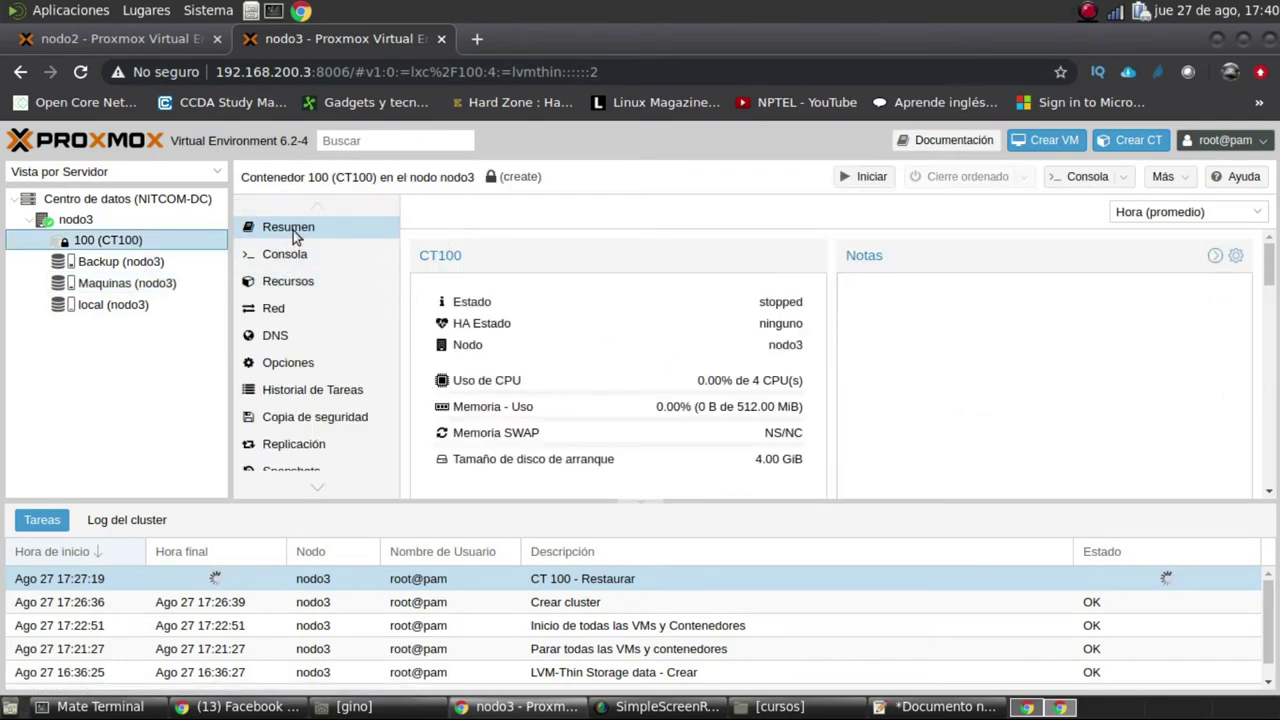
{"action": "right_click", "coordinate": [147, 245]}
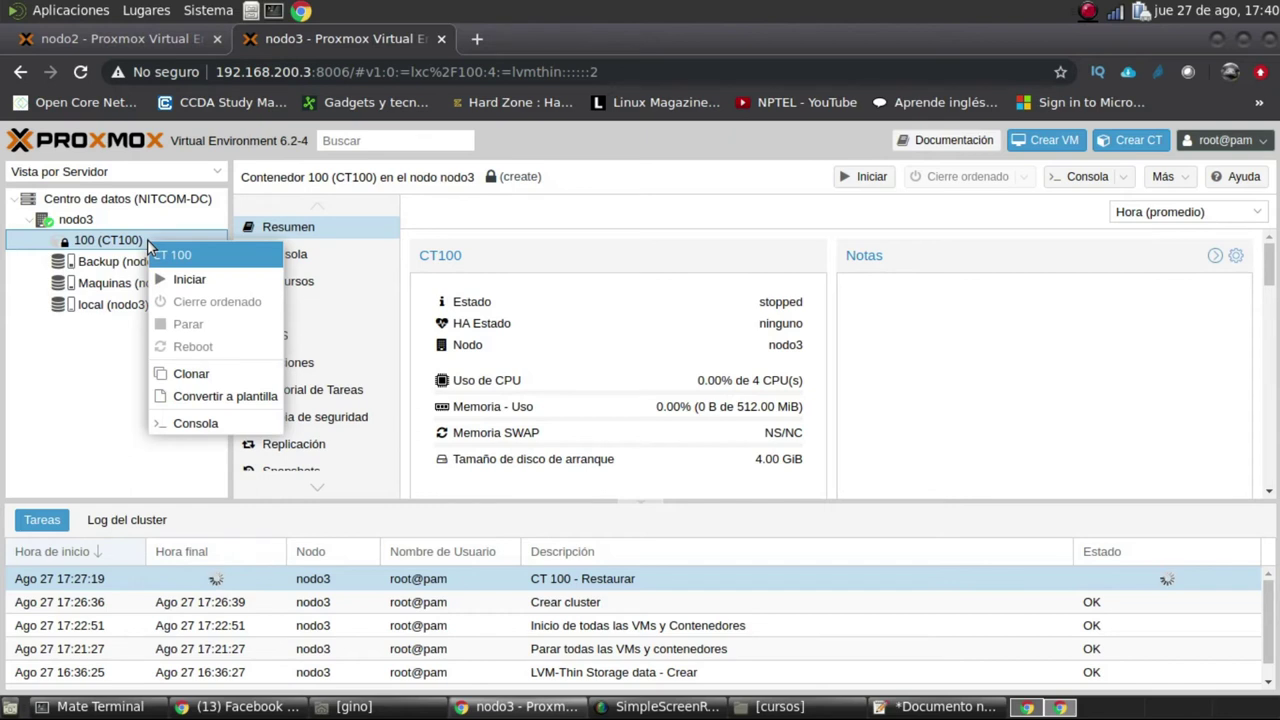
{"action": "left_click", "coordinate": [95, 245]}
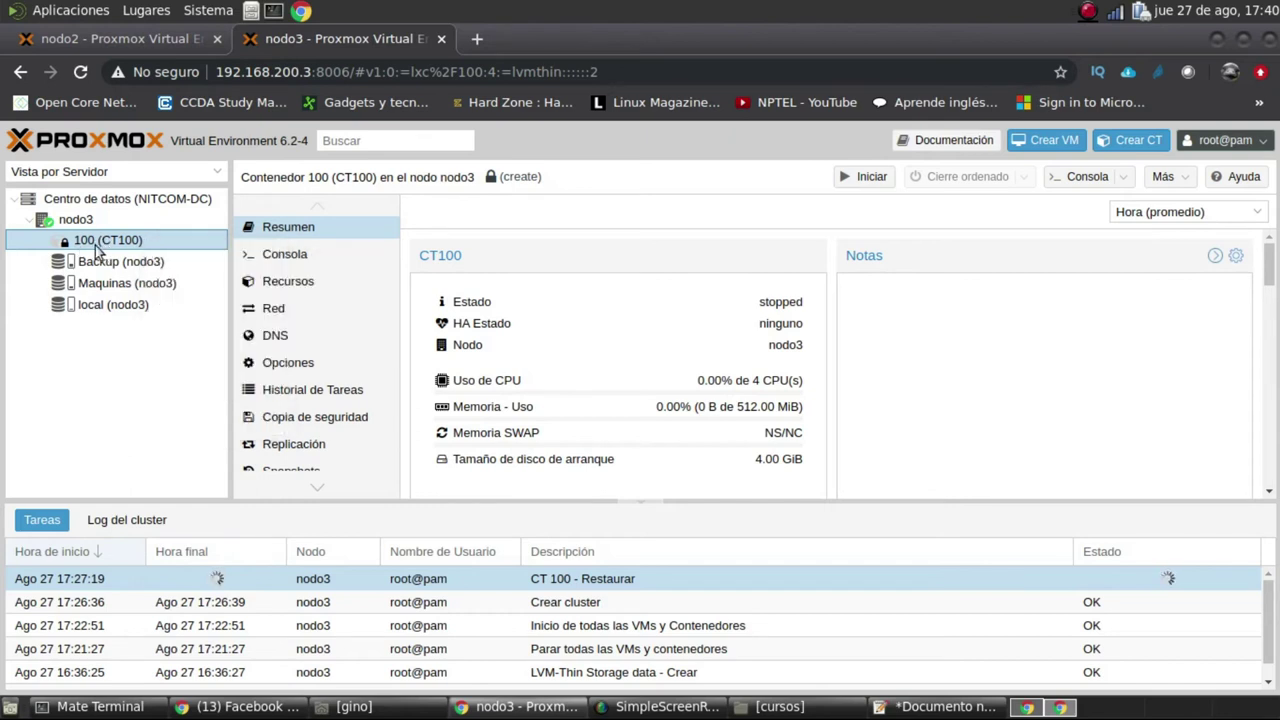
{"action": "right_click", "coordinate": [104, 247]}
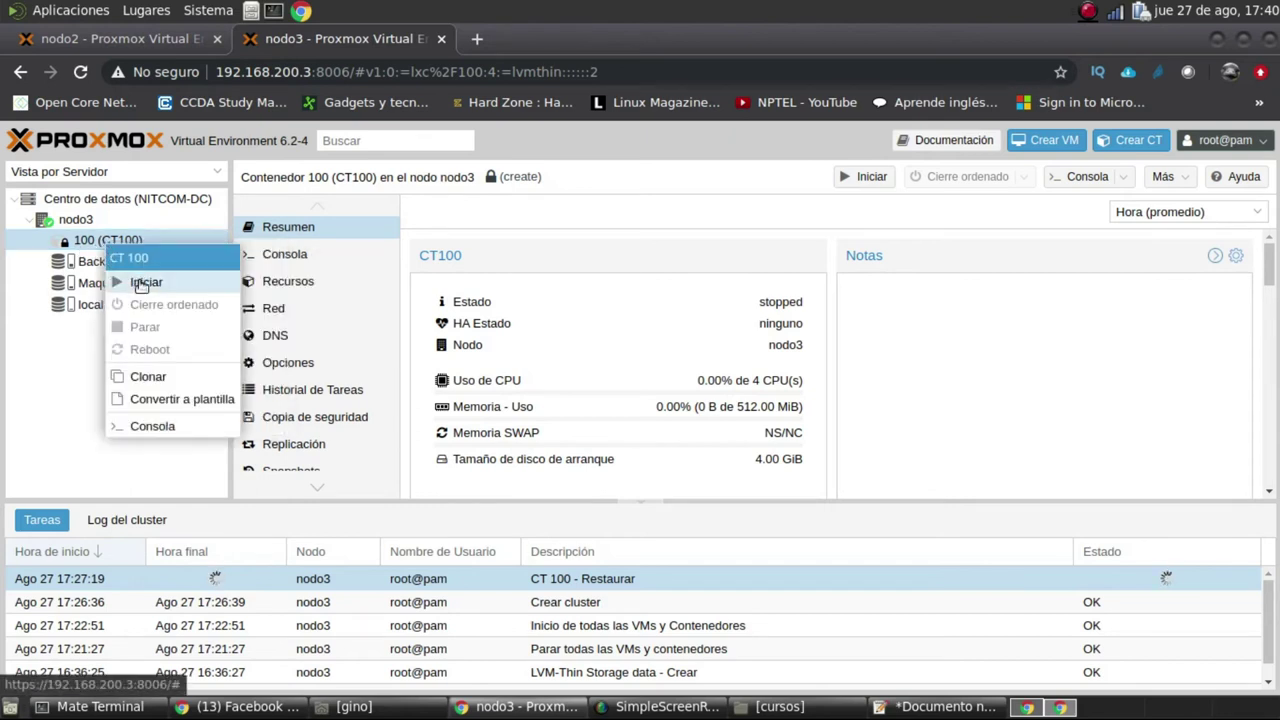
{"action": "left_click", "coordinate": [90, 242]}
{"action": "right_click", "coordinate": [95, 243]}
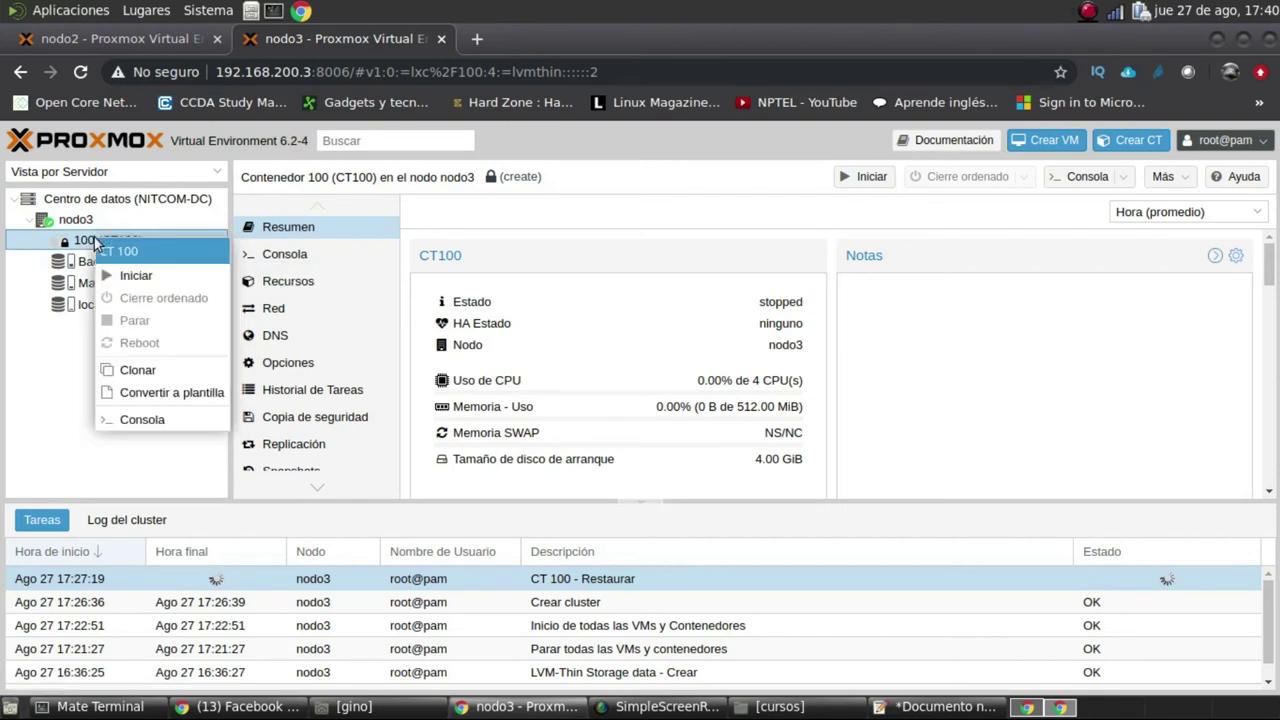
{"action": "left_click", "coordinate": [166, 421]}
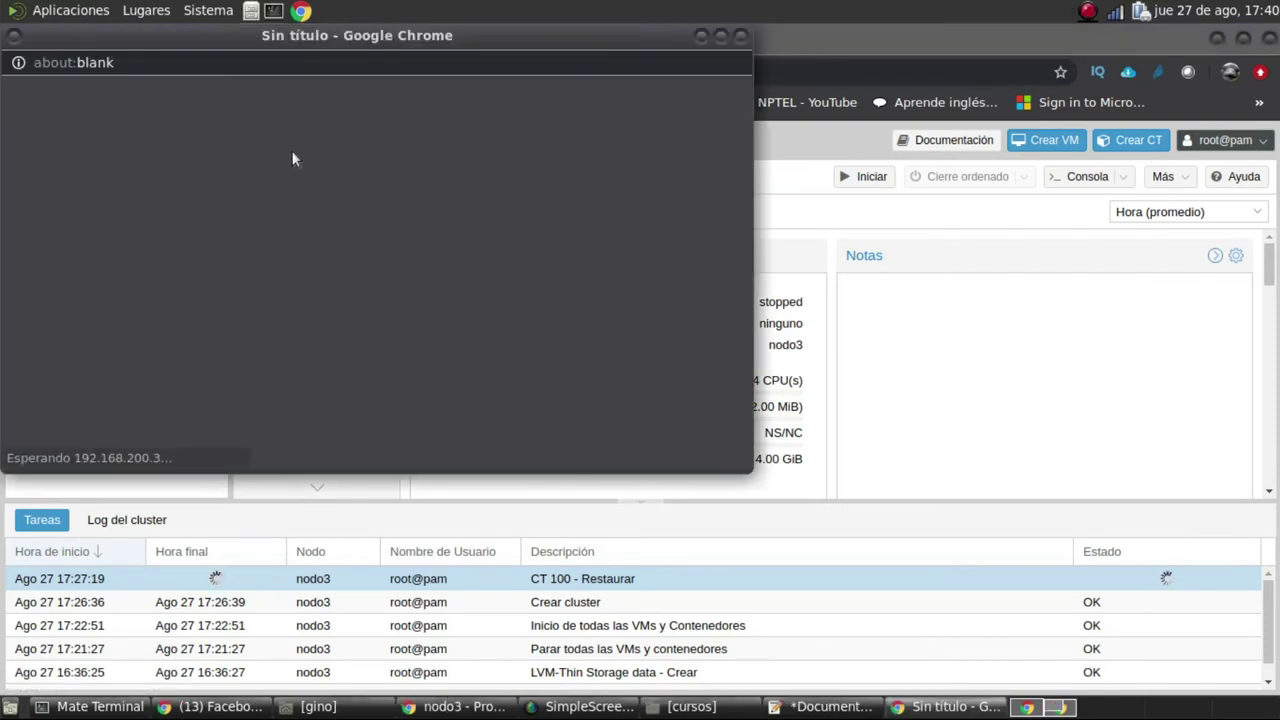
{"action": "left_click_drag", "start_coordinate": [427, 42], "coordinate": [542, 136]}
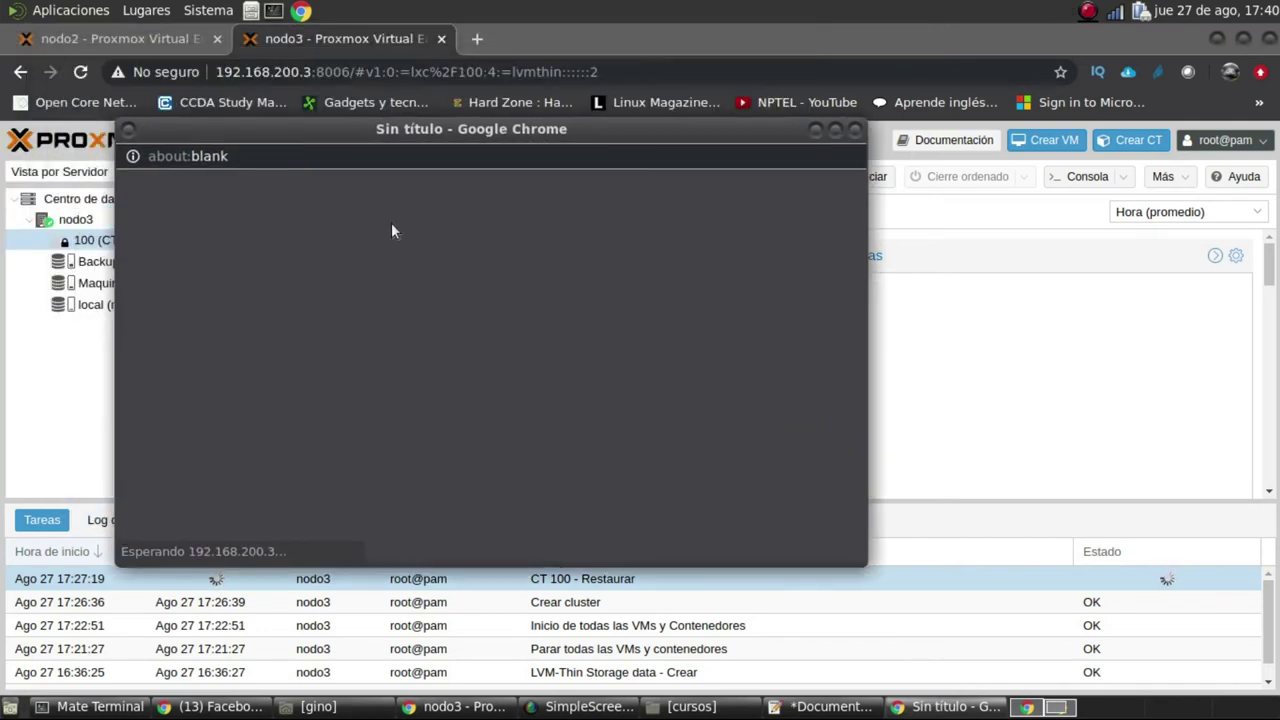
{"action": "left_click", "coordinate": [856, 130]}
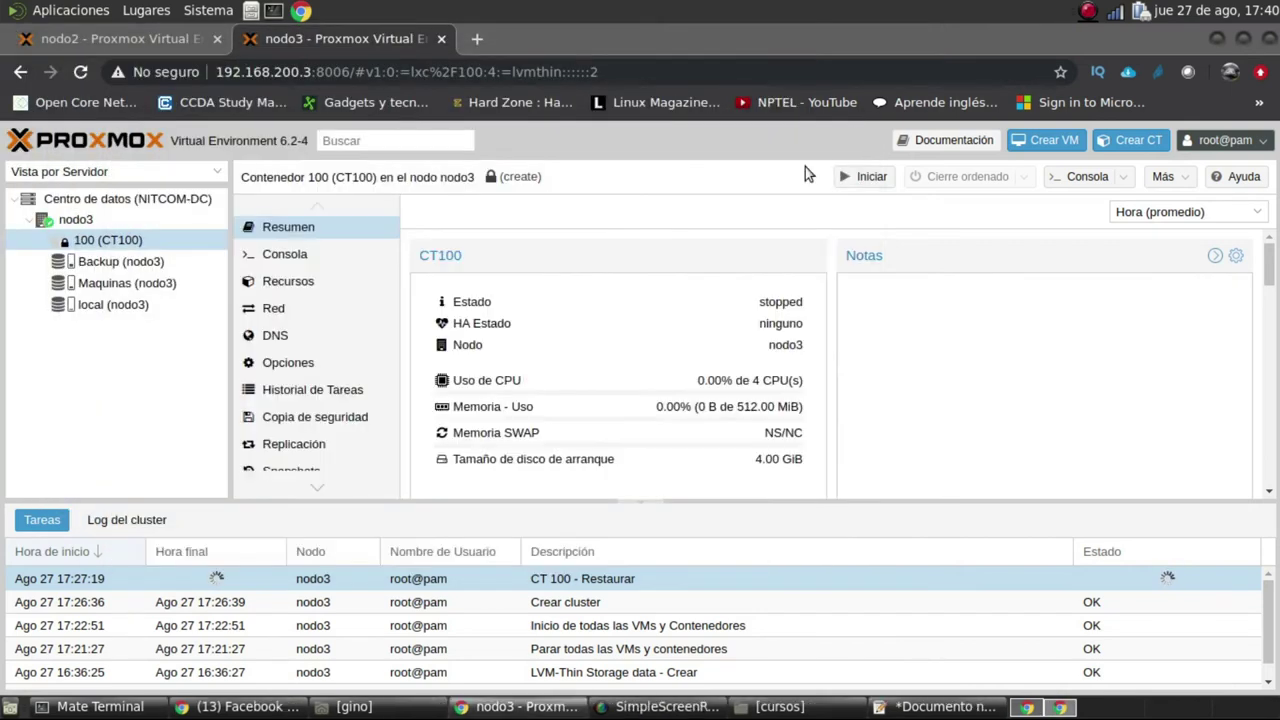
Try limiting CT100 to 2 cores through Recursos > Núcleos
{"action": "left_click", "coordinate": [300, 291]}
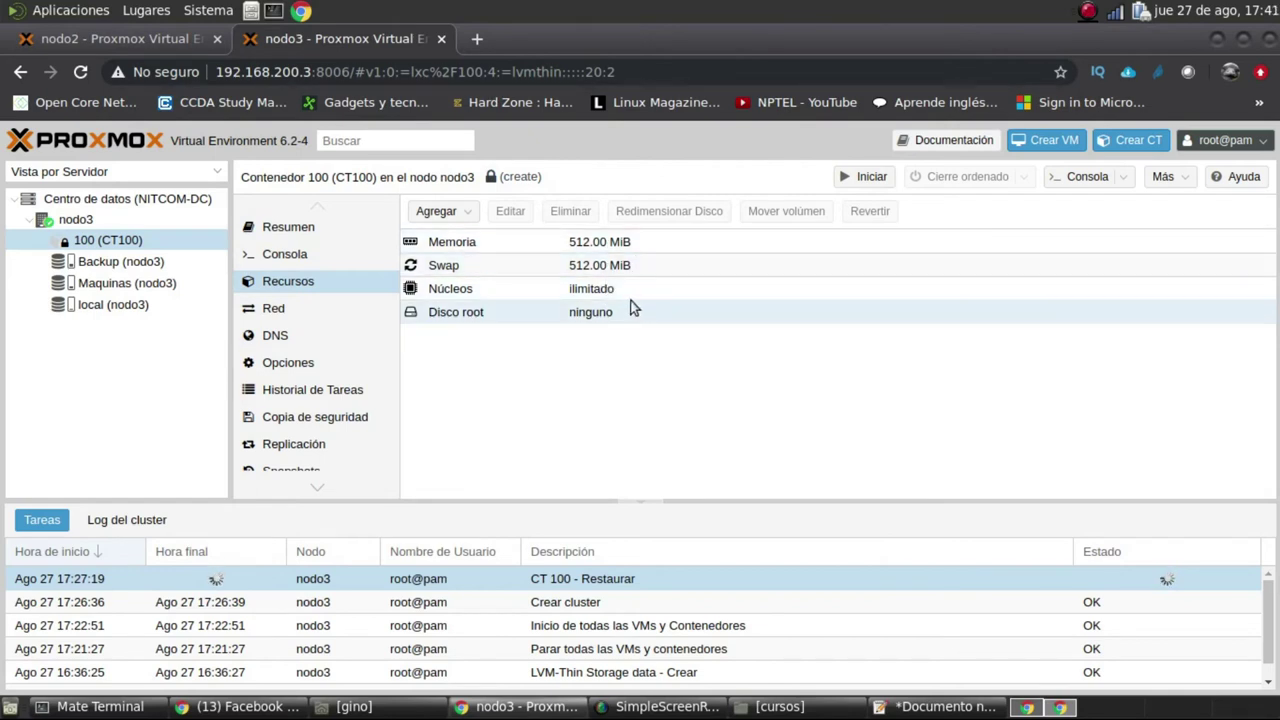
{"action": "left_click", "coordinate": [530, 291]}
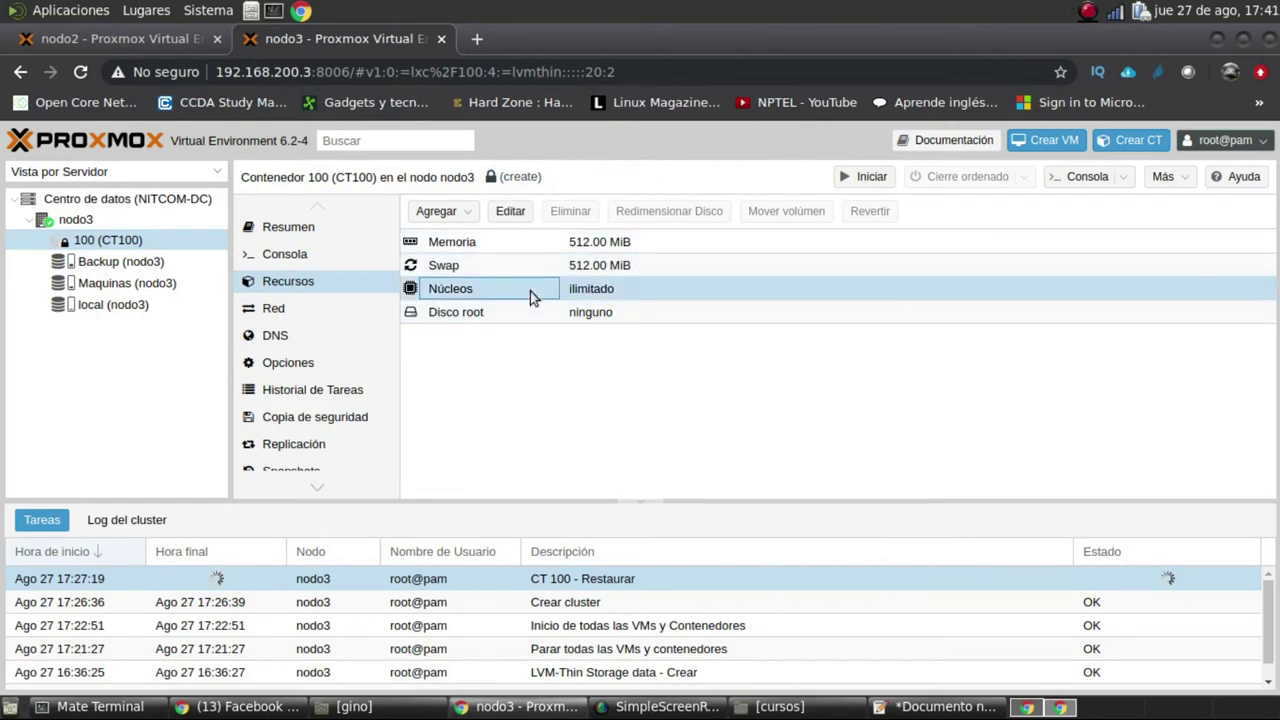
{"action": "left_click", "coordinate": [511, 212]}
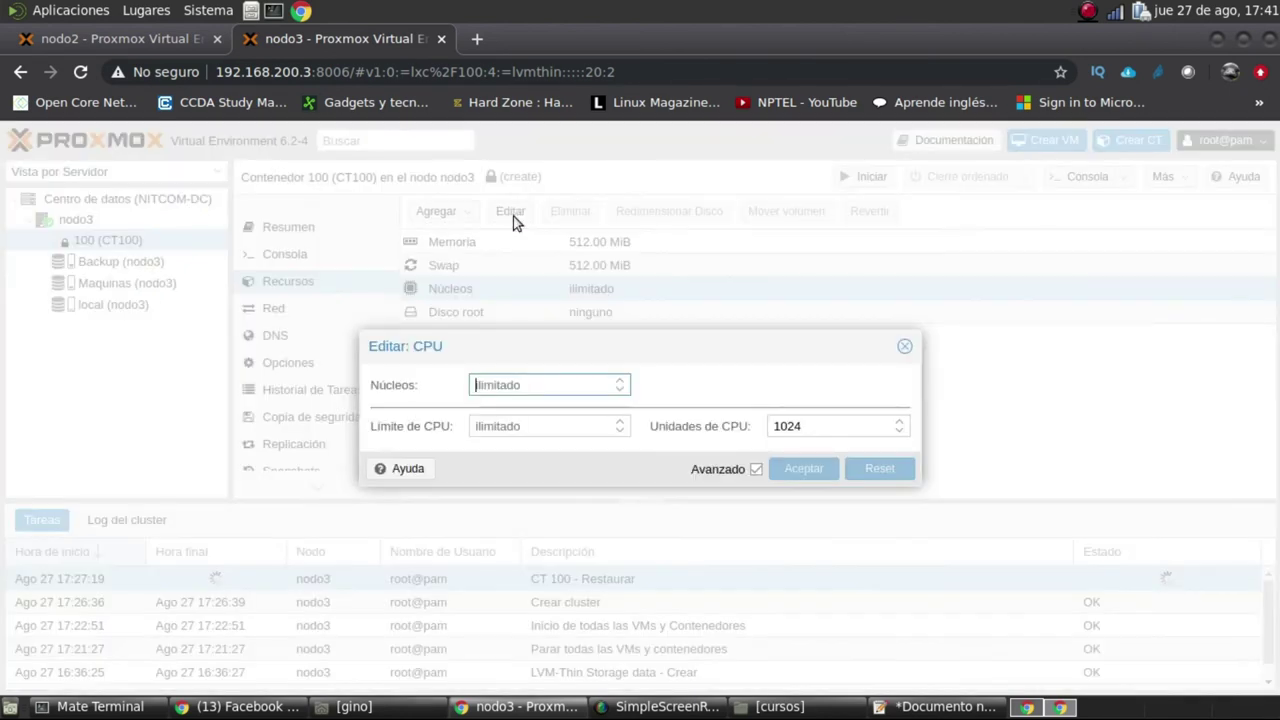
{"action": "left_click", "coordinate": [621, 384]}
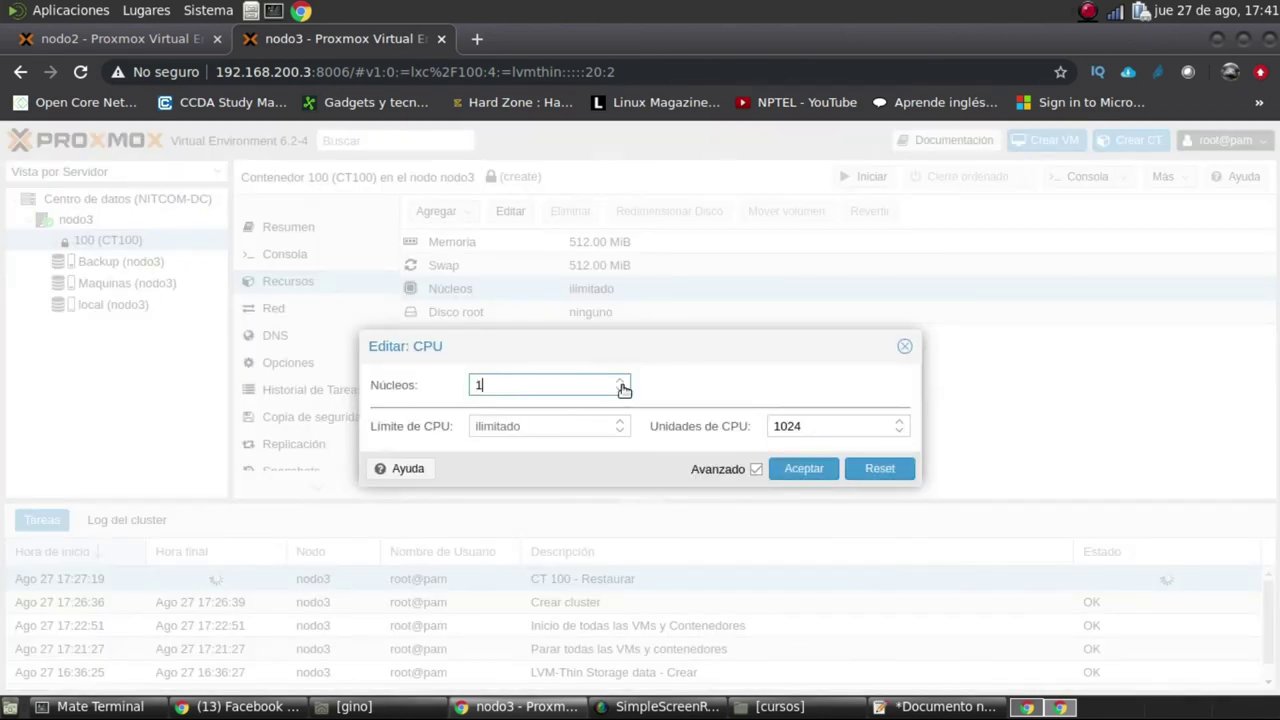
{"action": "double_click", "coordinate": [484, 384]}
{"action": "type", "text": "2"}
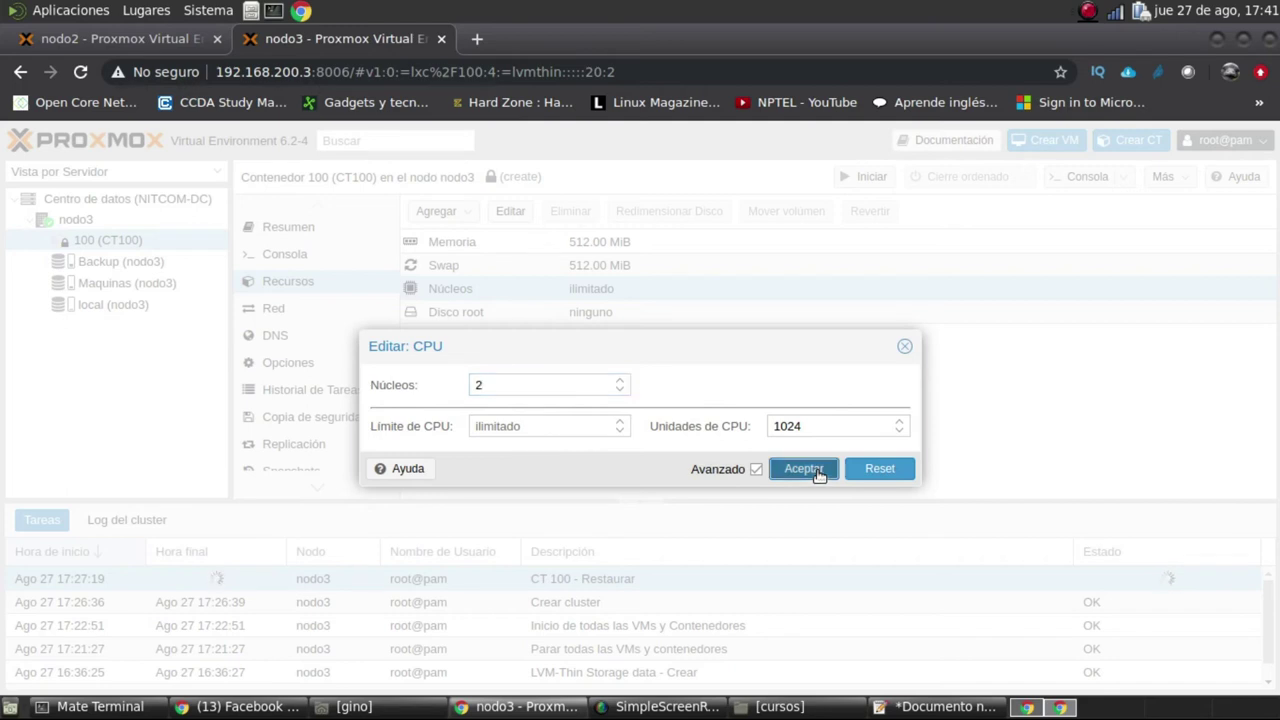
{"action": "left_click", "coordinate": [817, 472]}
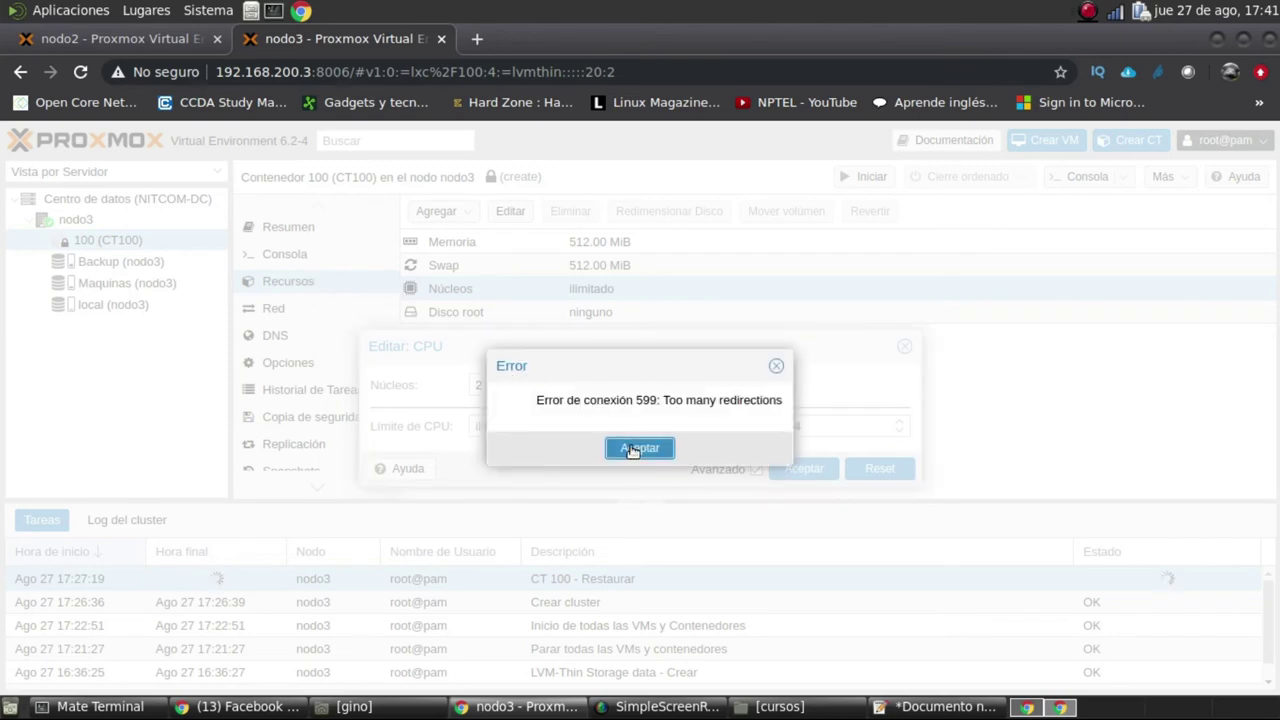
Dismiss the connection error, close the cores dialog, and view CT100's console and network pages
{"action": "left_click", "coordinate": [639, 448]}
{"action": "left_click", "coordinate": [904, 346]}
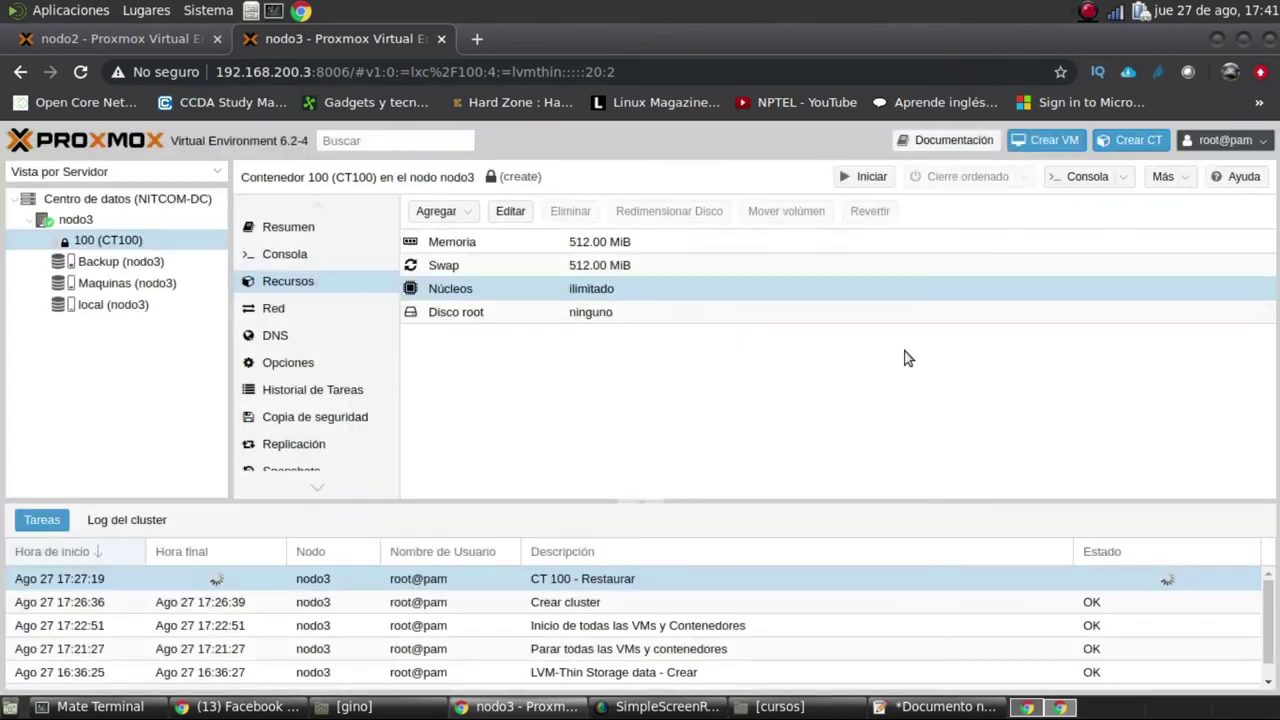
{"action": "left_click", "coordinate": [307, 256]}
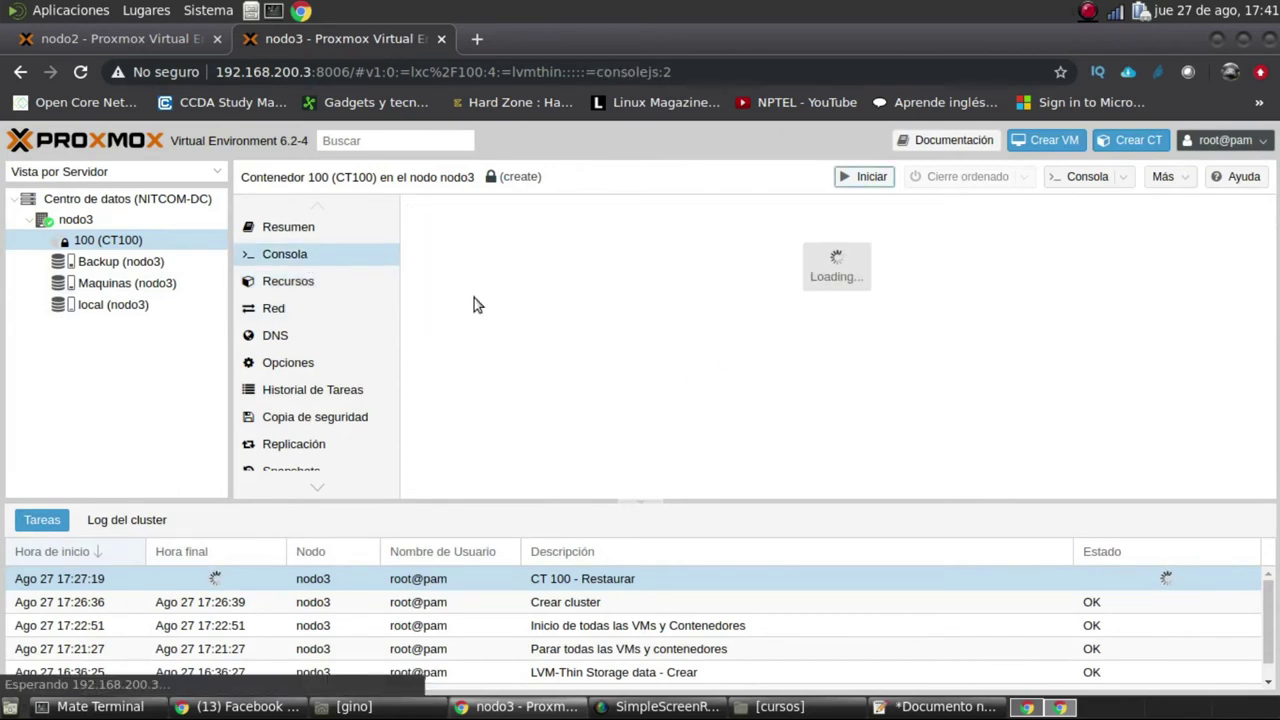
{"action": "left_click", "coordinate": [287, 311]}
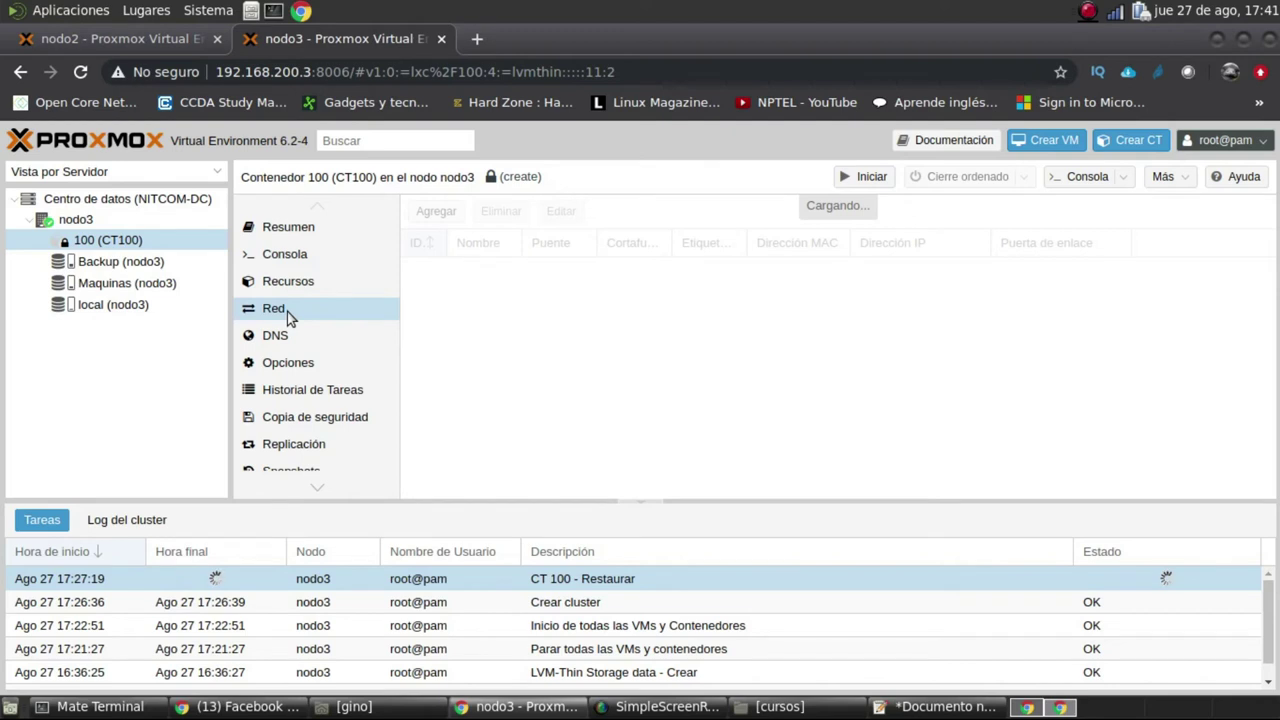
Review CT100's DNS and options pages
{"action": "left_click", "coordinate": [281, 340]}
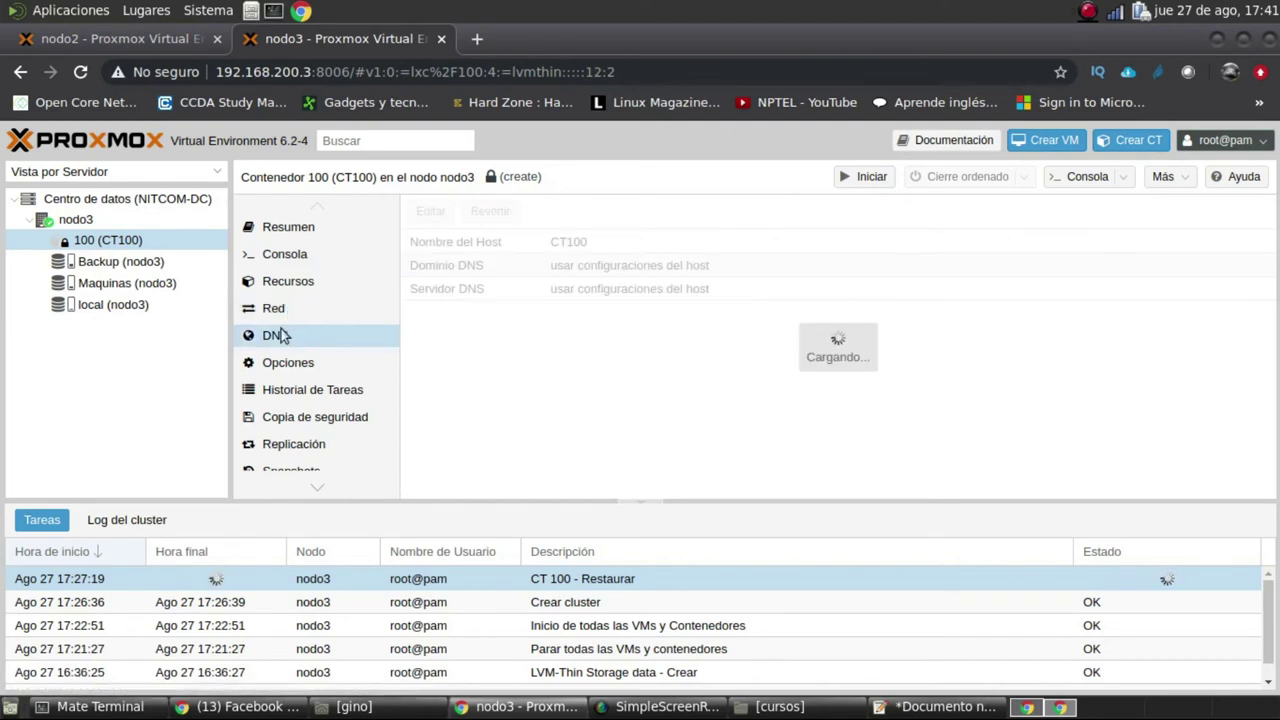
{"action": "left_click", "coordinate": [287, 311]}
{"action": "left_click", "coordinate": [290, 340]}
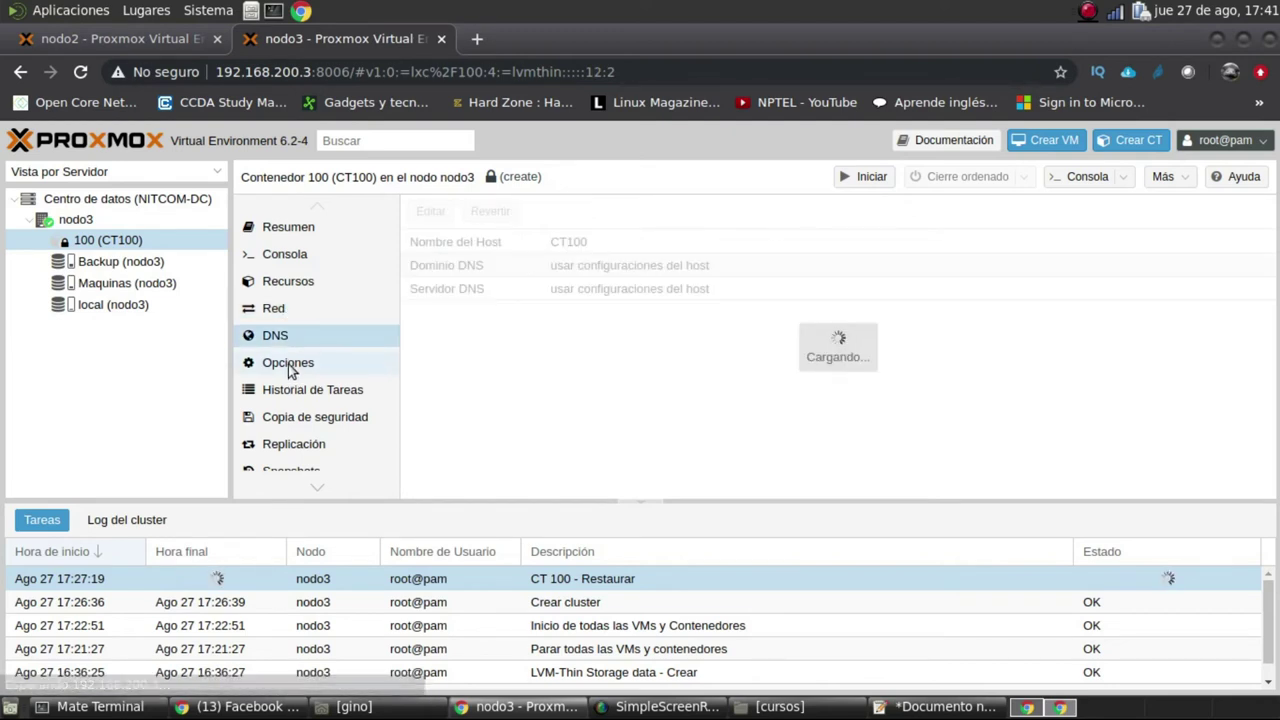
{"action": "left_click", "coordinate": [288, 364]}
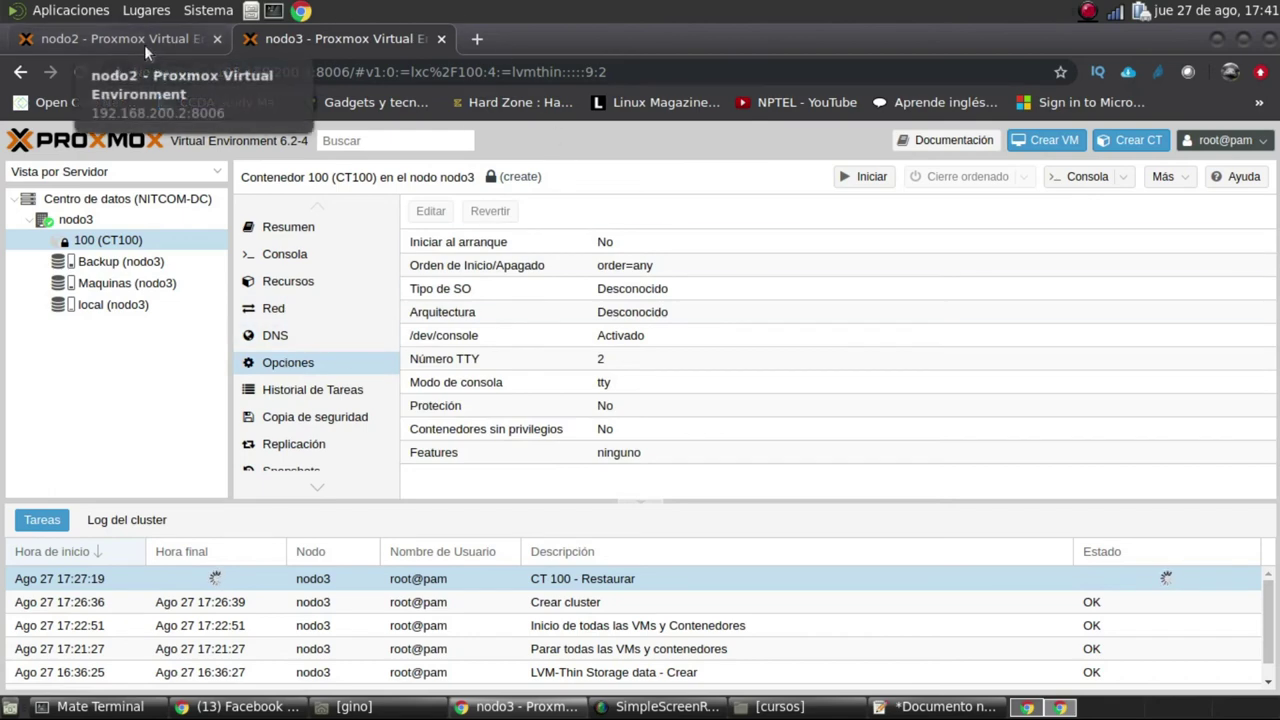
Alternate between the upgrade terminal and Proxmox, checking the CT 100 restore task, ending on the terminal
{"action": "left_click", "coordinate": [112, 706]}
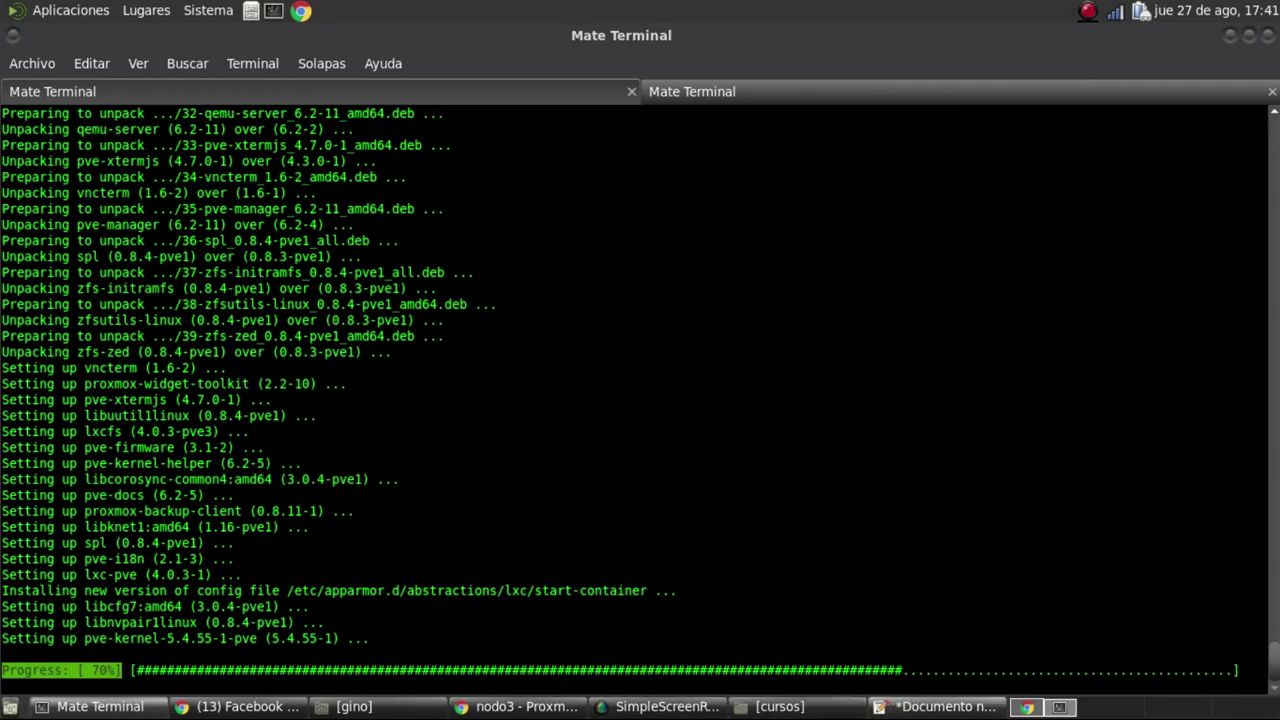
{"action": "left_click", "coordinate": [515, 707]}
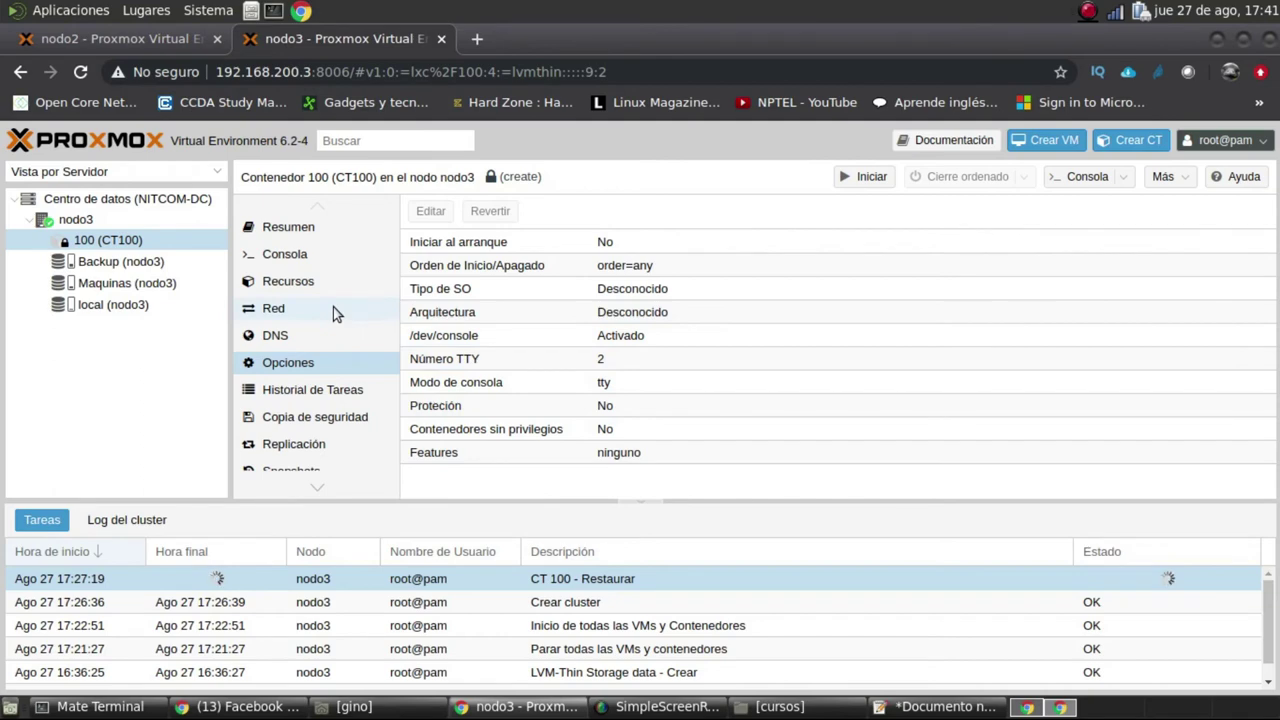
{"action": "left_click", "coordinate": [100, 707]}
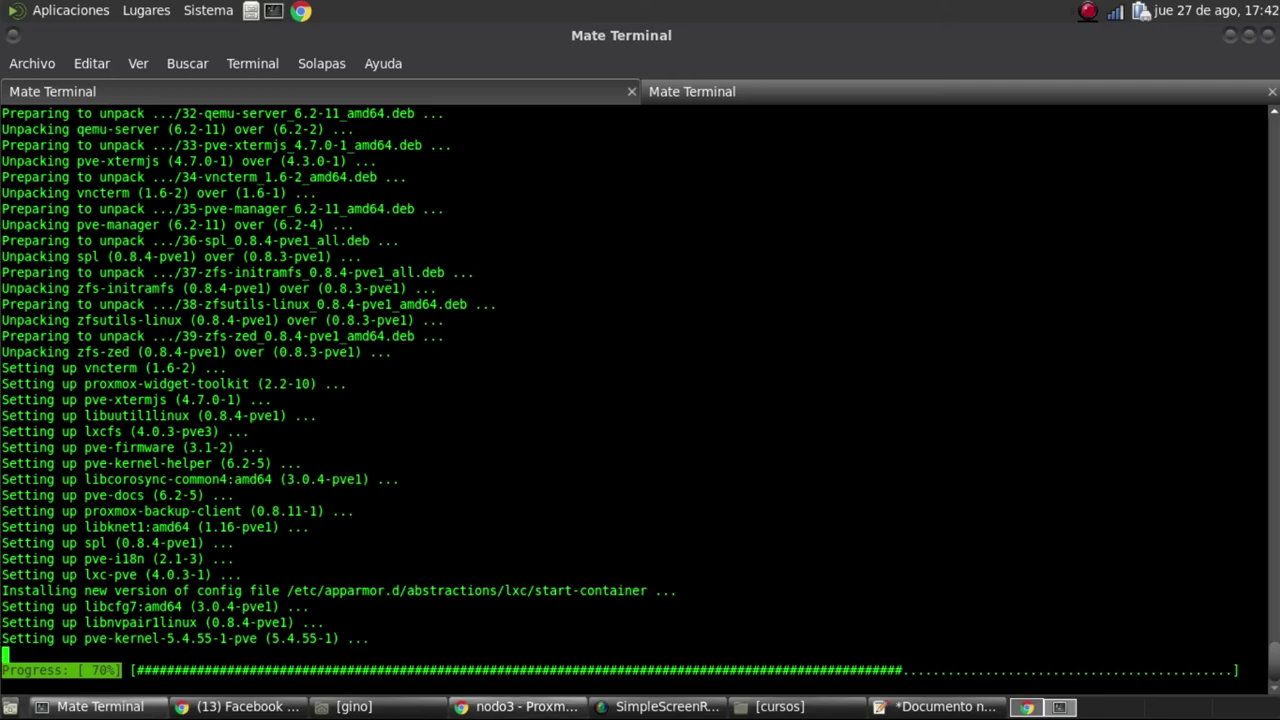
{"action": "left_click", "coordinate": [521, 708]}
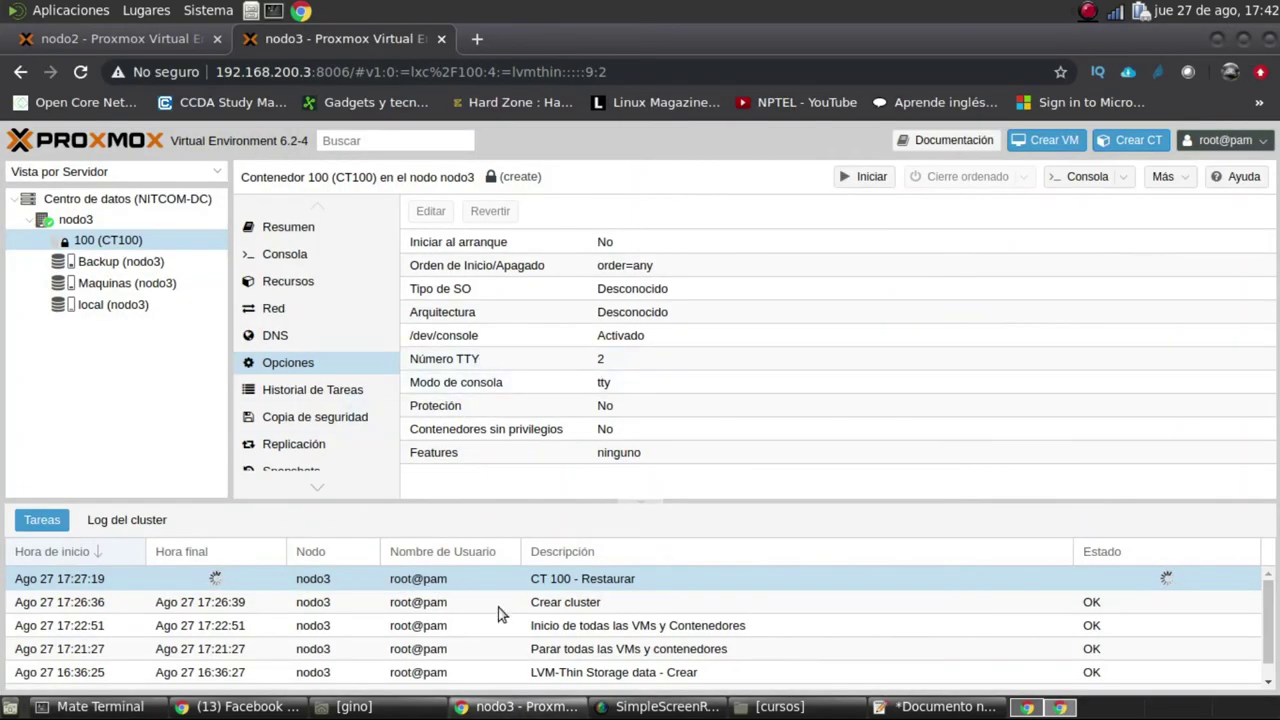
{"action": "right_click", "coordinate": [606, 581]}
{"action": "left_click", "coordinate": [568, 582]}
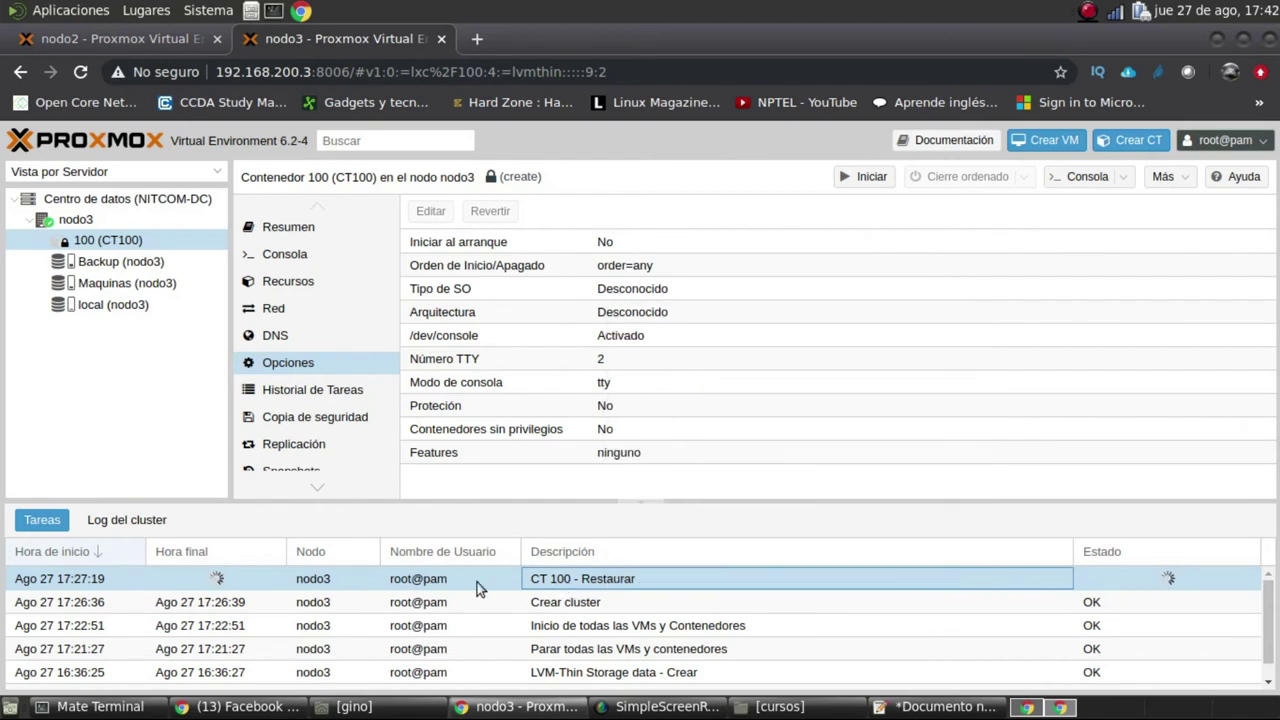
{"action": "left_click", "coordinate": [361, 586]}
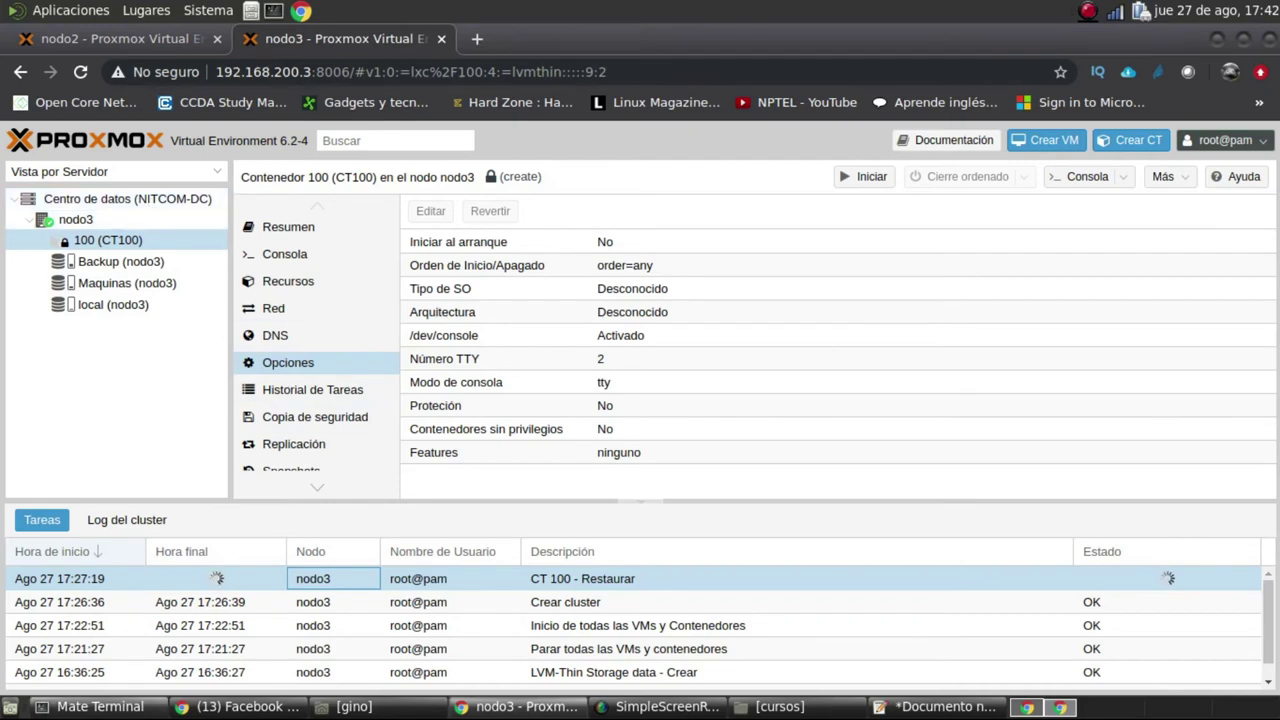
{"action": "left_click", "coordinate": [100, 706]}
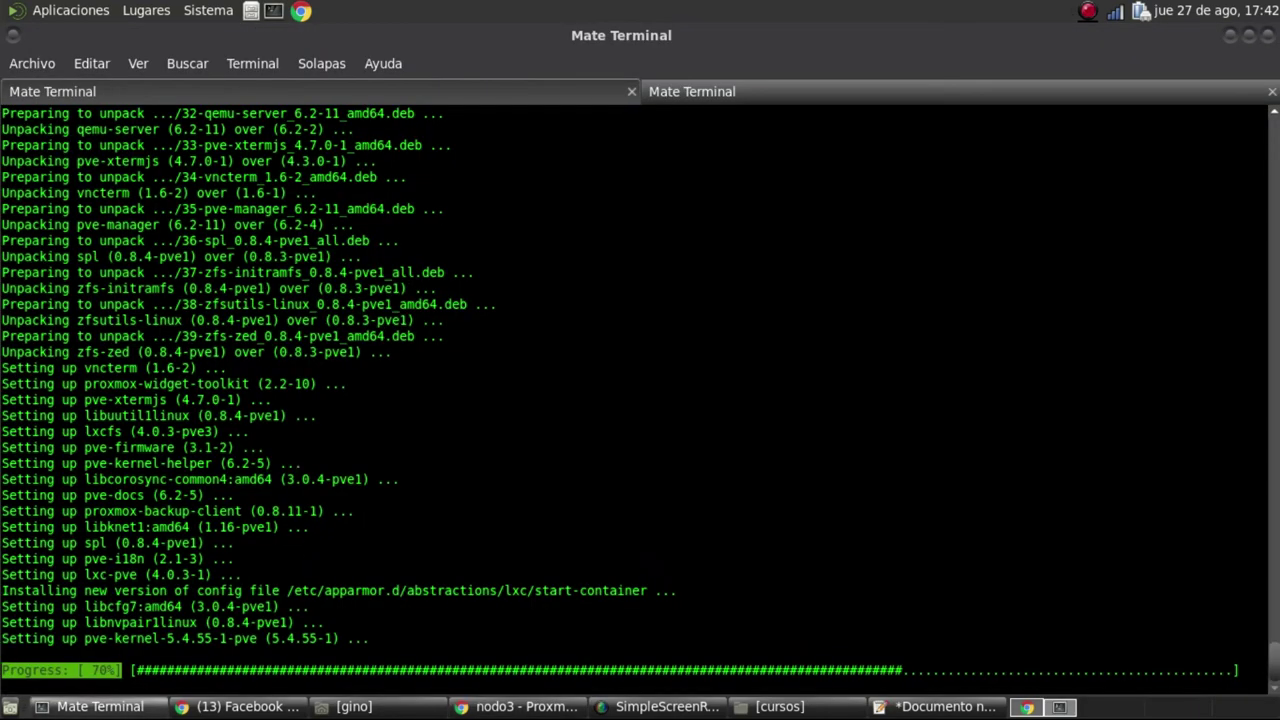
Check the apt upgrade at 70% in the terminal, then return to the nodo3 Proxmox window
{"action": "left_click", "coordinate": [660, 706]}
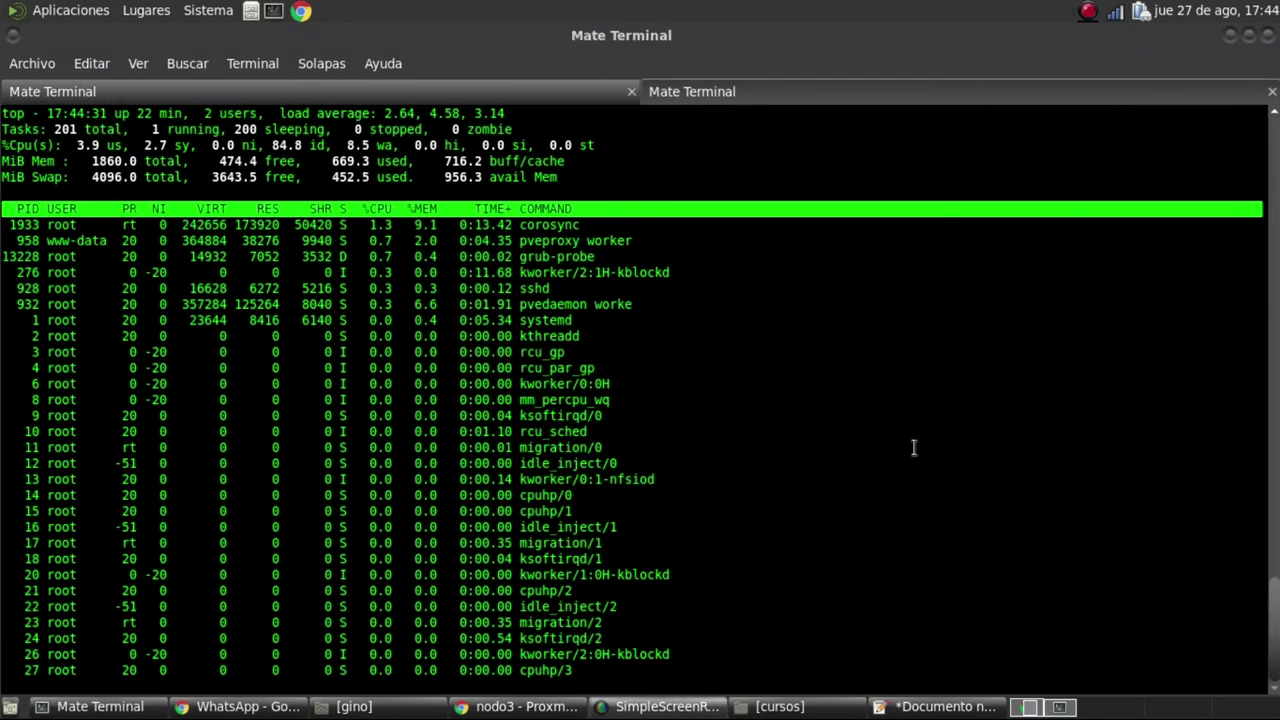
{"action": "left_click", "coordinate": [914, 449]}
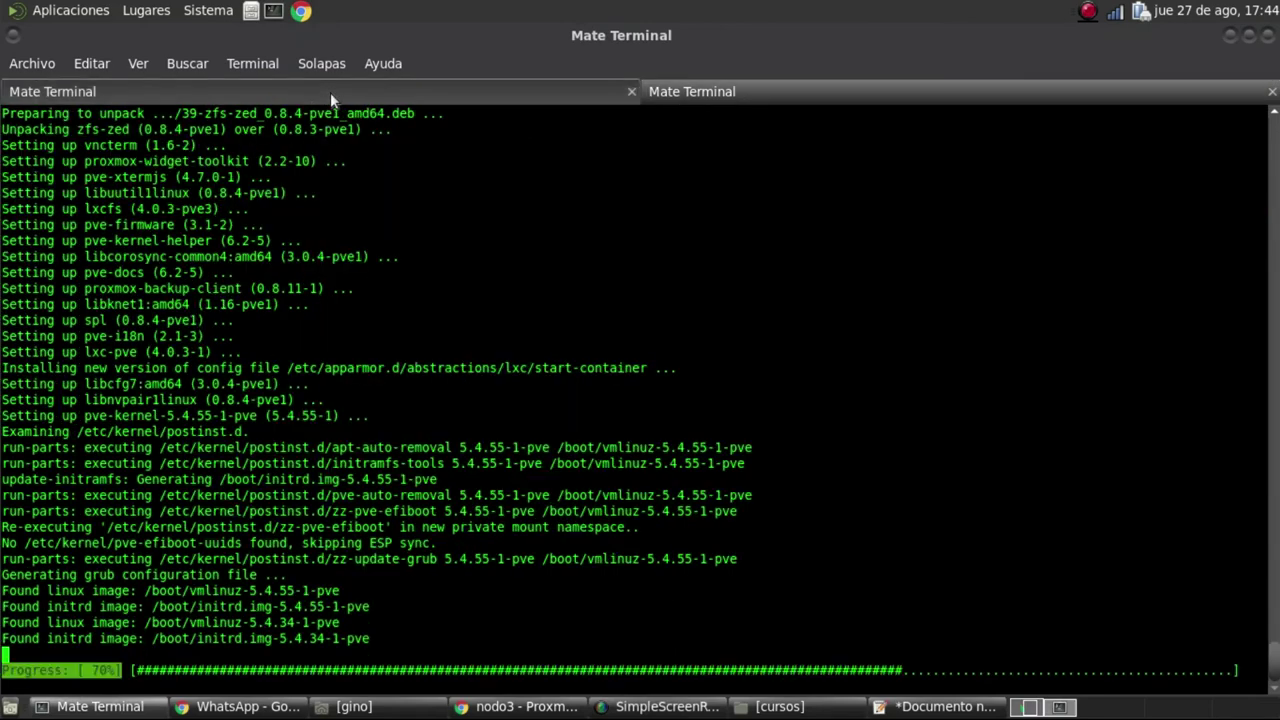
{"action": "left_click", "coordinate": [521, 710]}
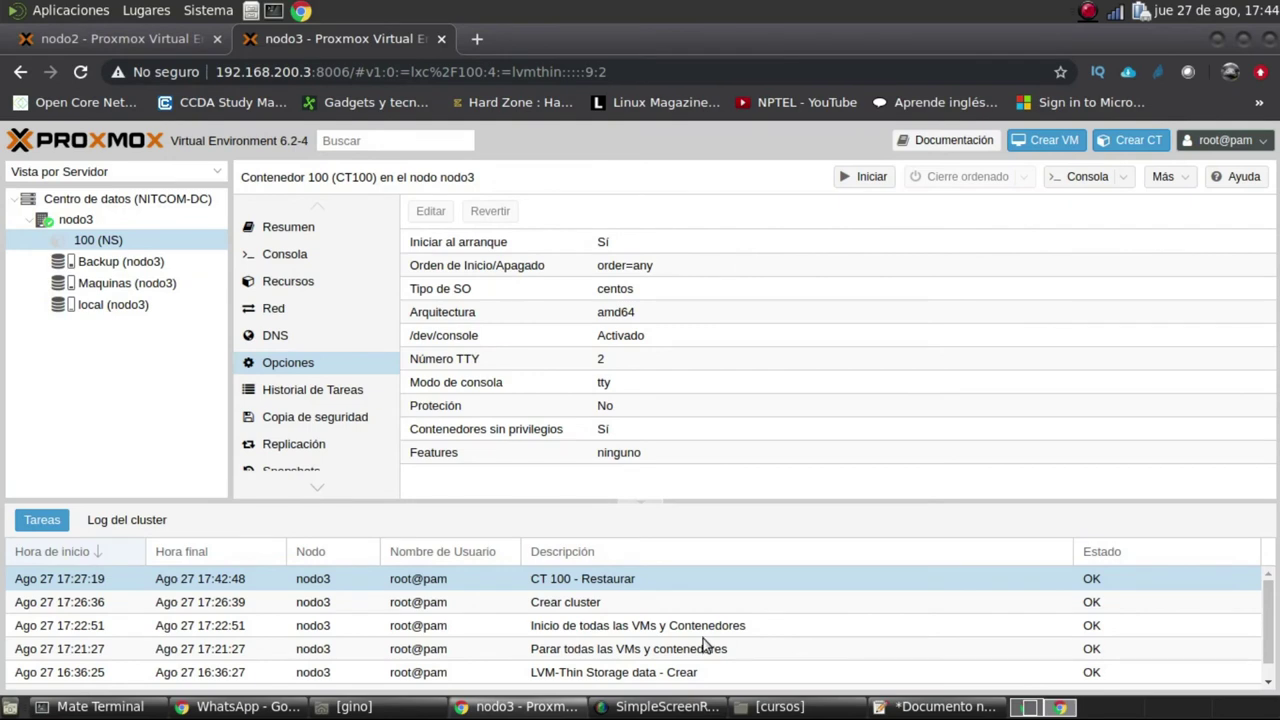
Open the restored NS container's summary page
{"action": "scroll", "coordinate": [705, 645], "scroll_direction": "down", "scroll_amount": 1}
{"action": "scroll", "coordinate": [704, 638], "scroll_direction": "up", "scroll_amount": 1}
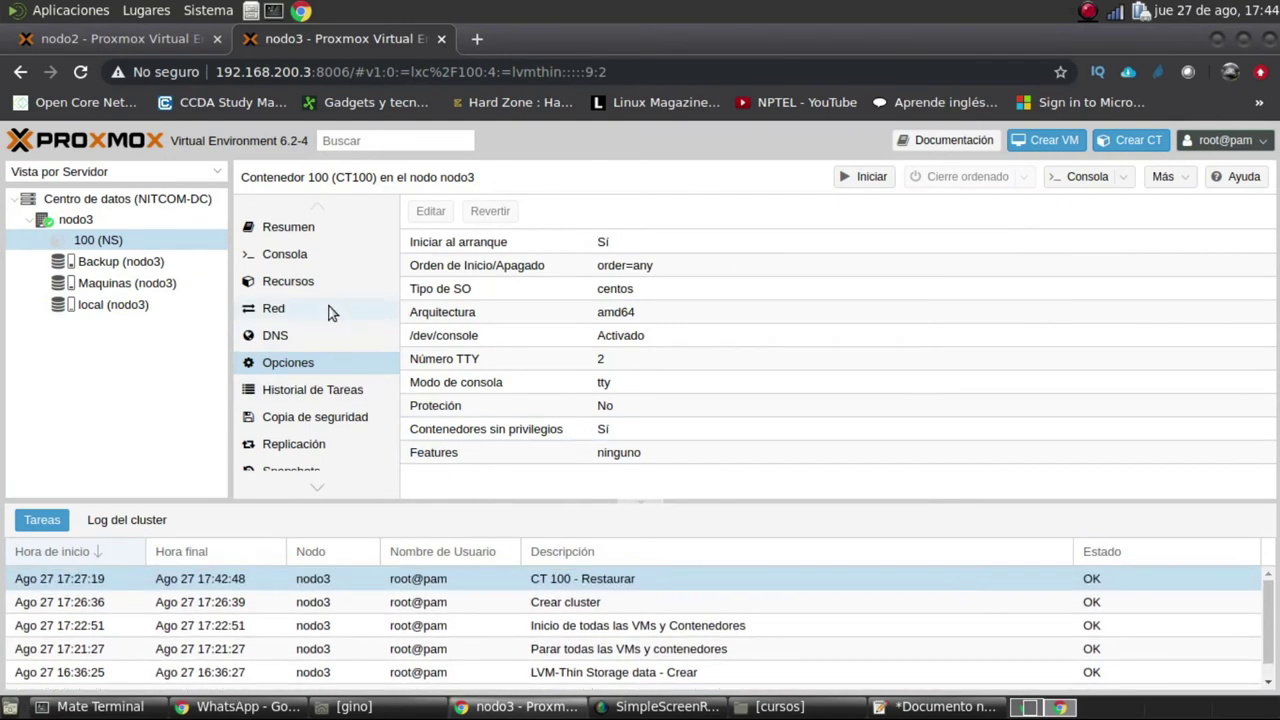
{"action": "left_click", "coordinate": [298, 230]}
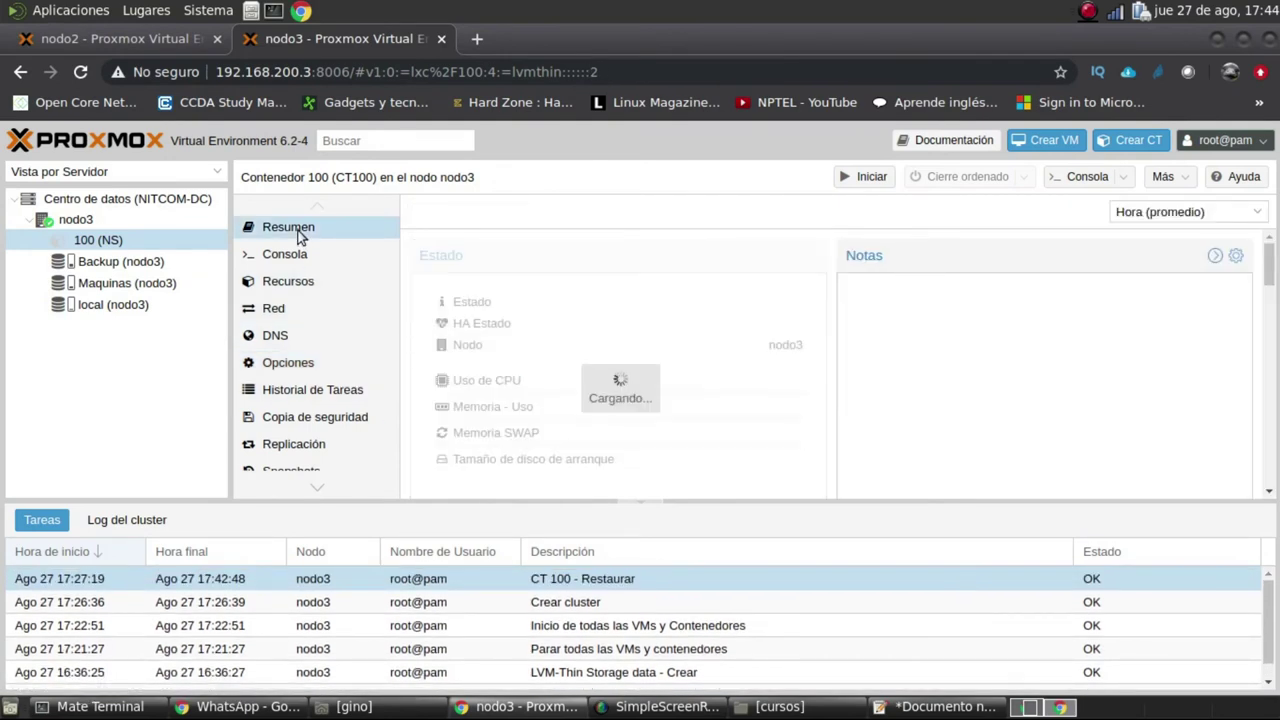
{"action": "left_click_drag", "start_coordinate": [737, 382], "coordinate": [770, 381]}
{"action": "left_click", "coordinate": [809, 389]}
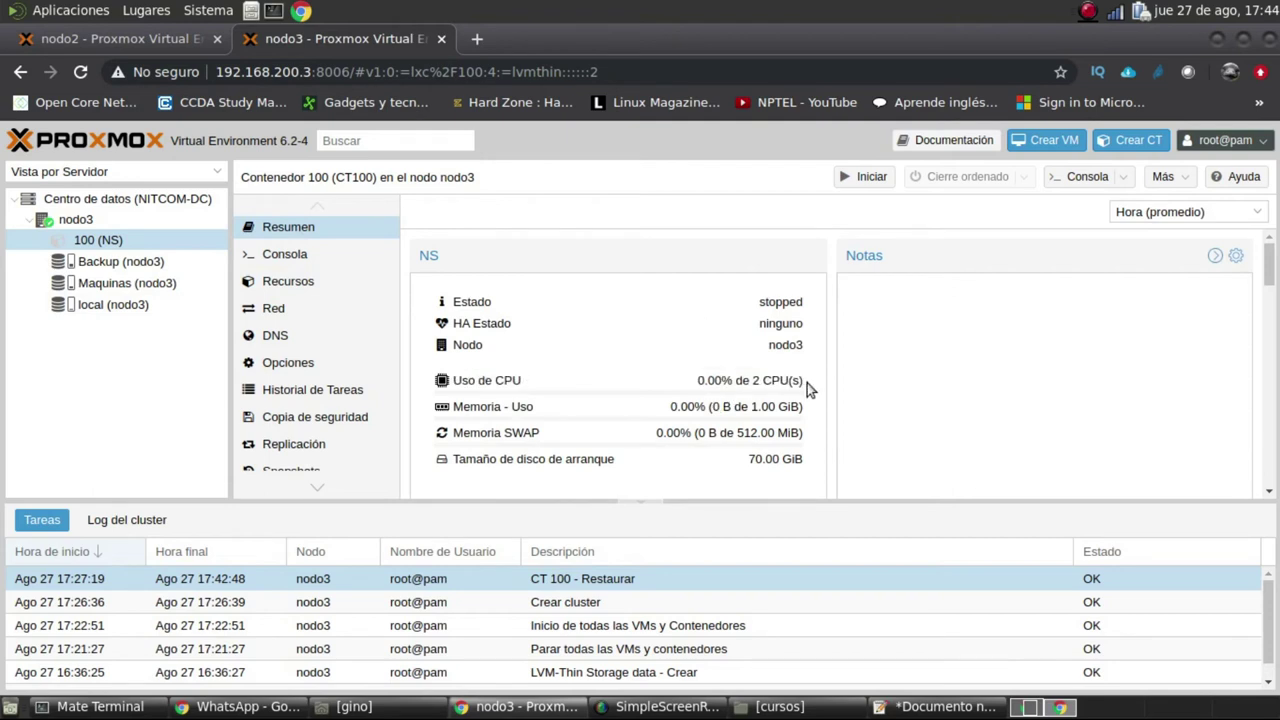
Inspect the NS container's memory, swap, cores, network, DNS and options settings
{"action": "left_click", "coordinate": [302, 281]}
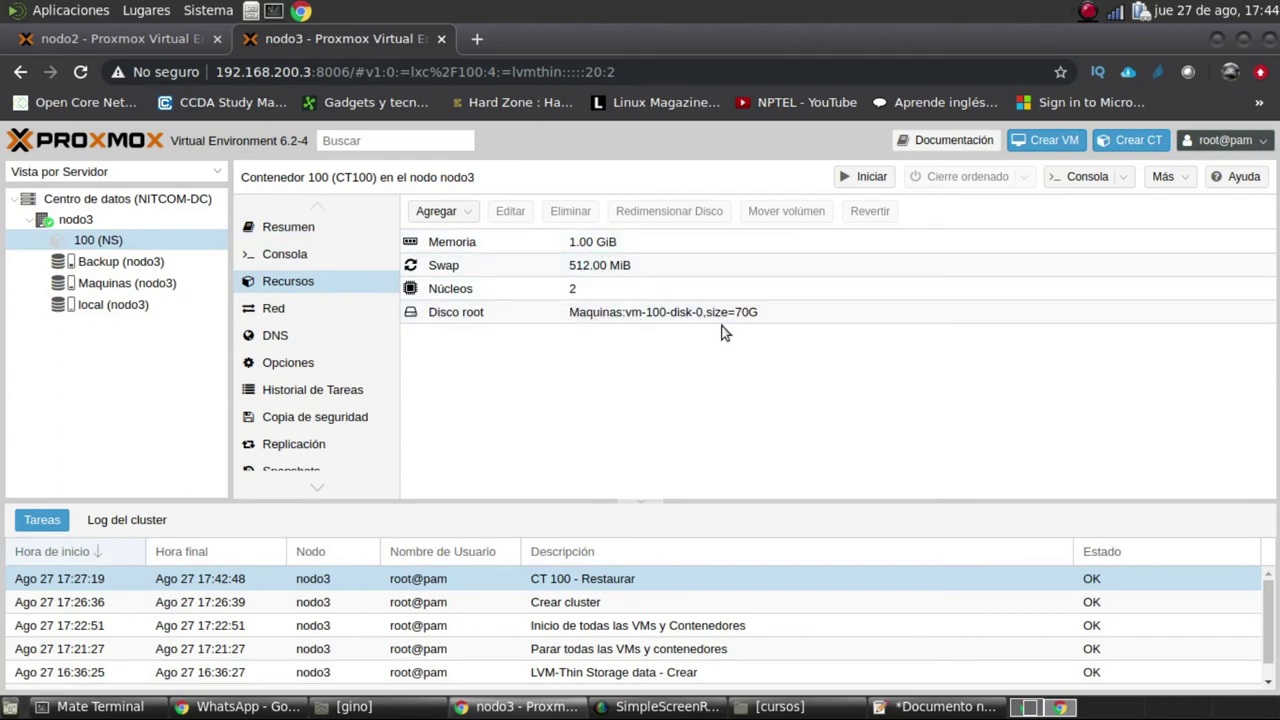
{"action": "left_click", "coordinate": [603, 244]}
{"action": "left_click", "coordinate": [603, 265]}
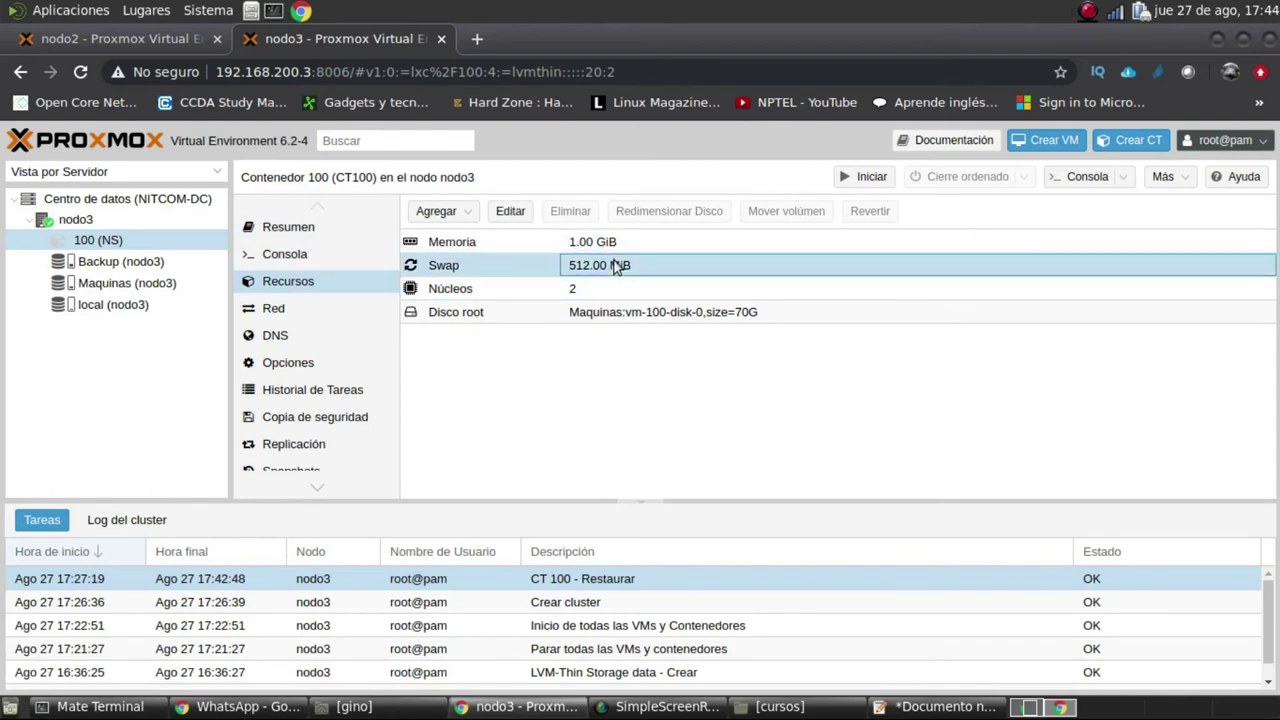
{"action": "left_click", "coordinate": [605, 289]}
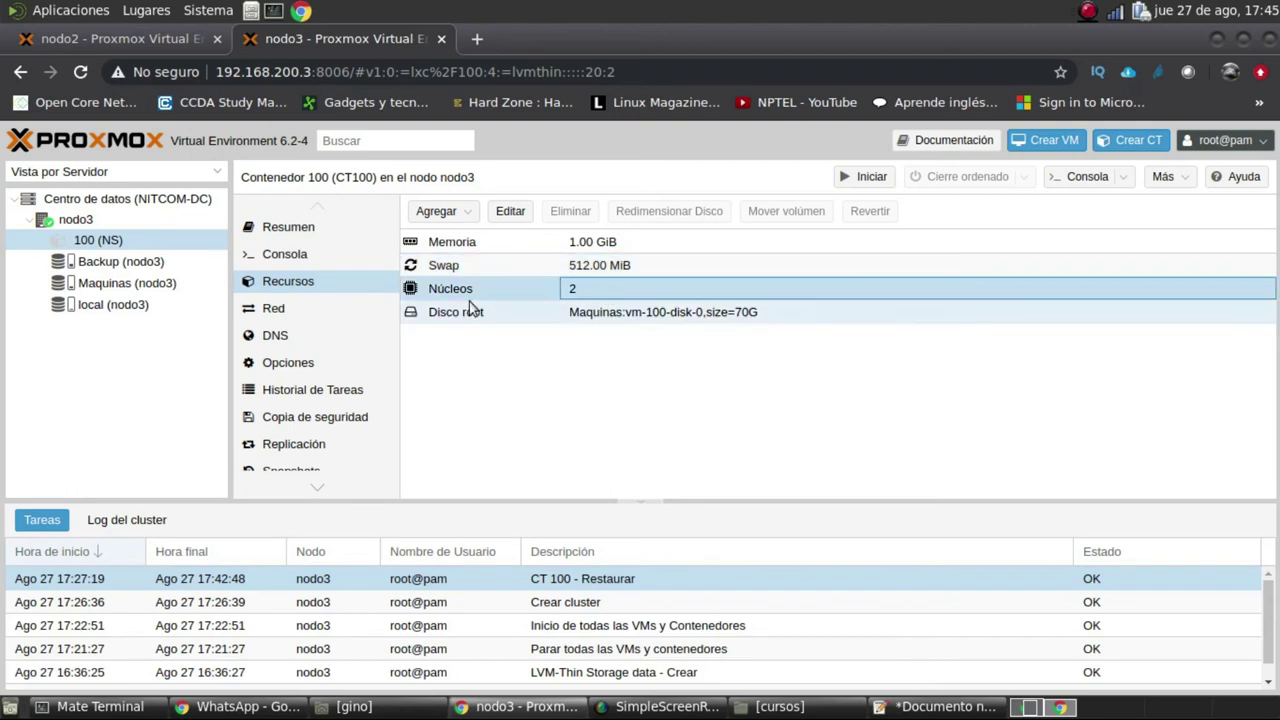
{"action": "left_click", "coordinate": [297, 312]}
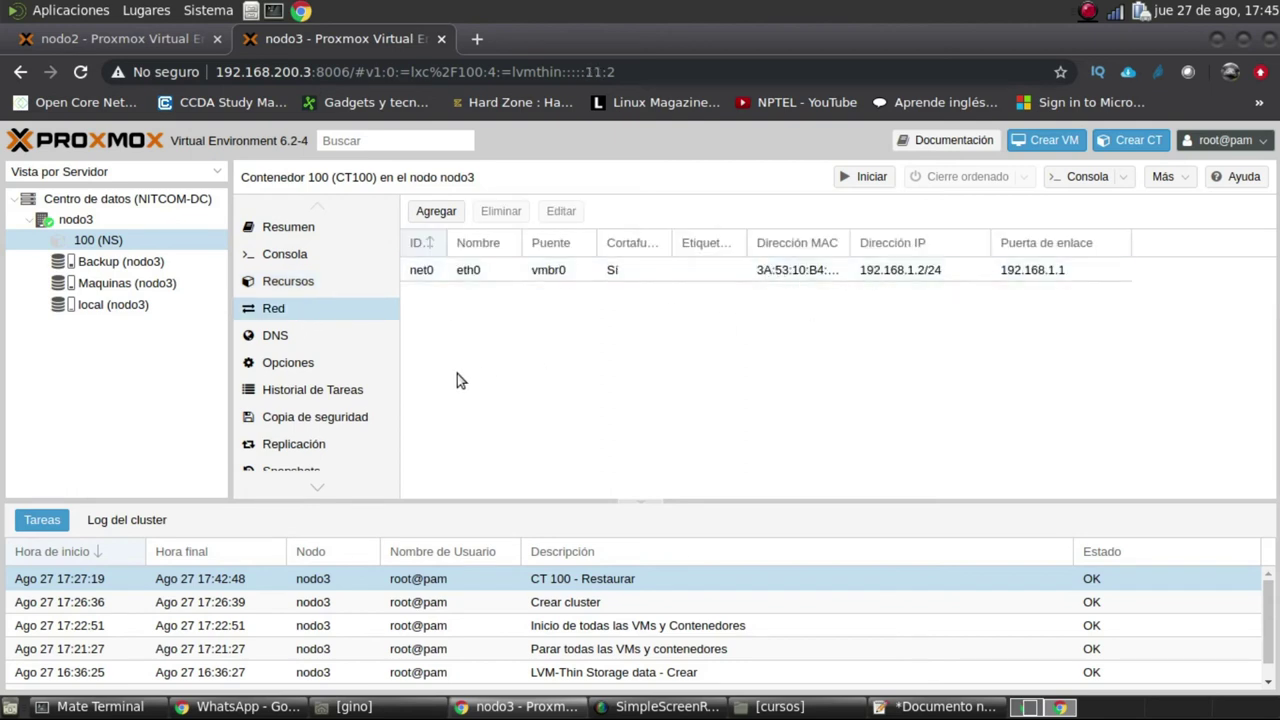
{"action": "left_click", "coordinate": [299, 338]}
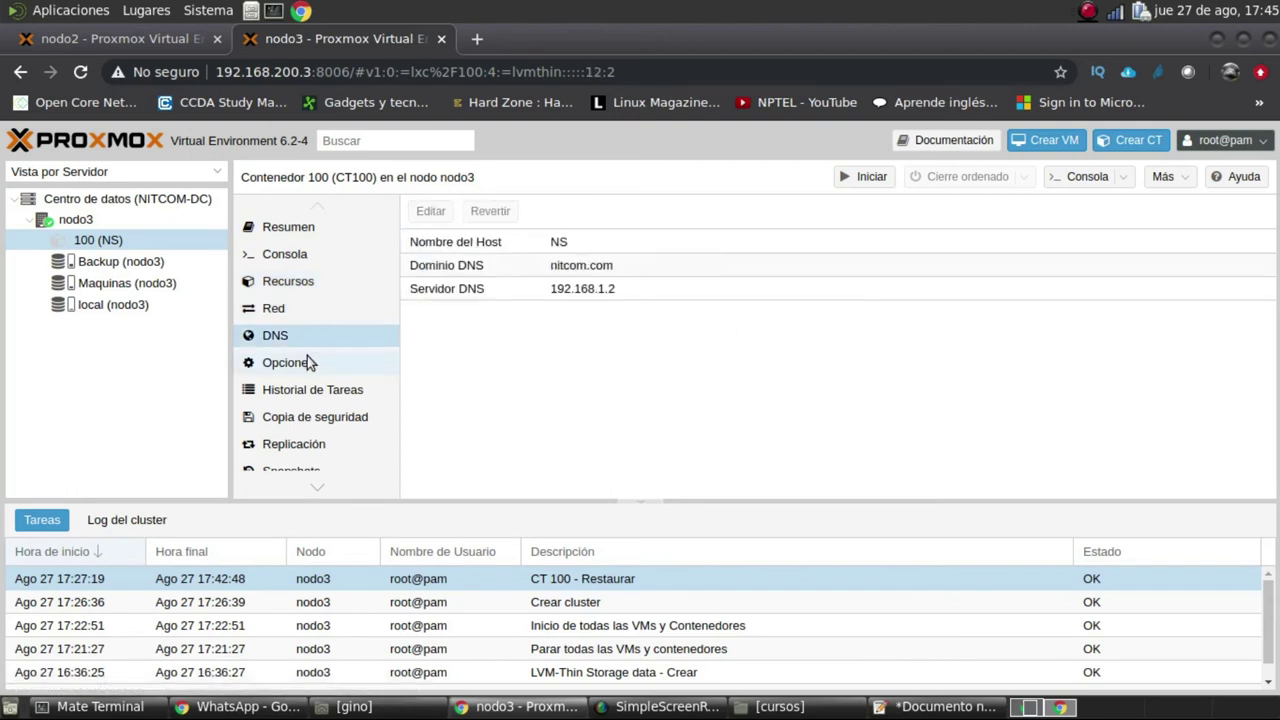
{"action": "left_click", "coordinate": [307, 360]}
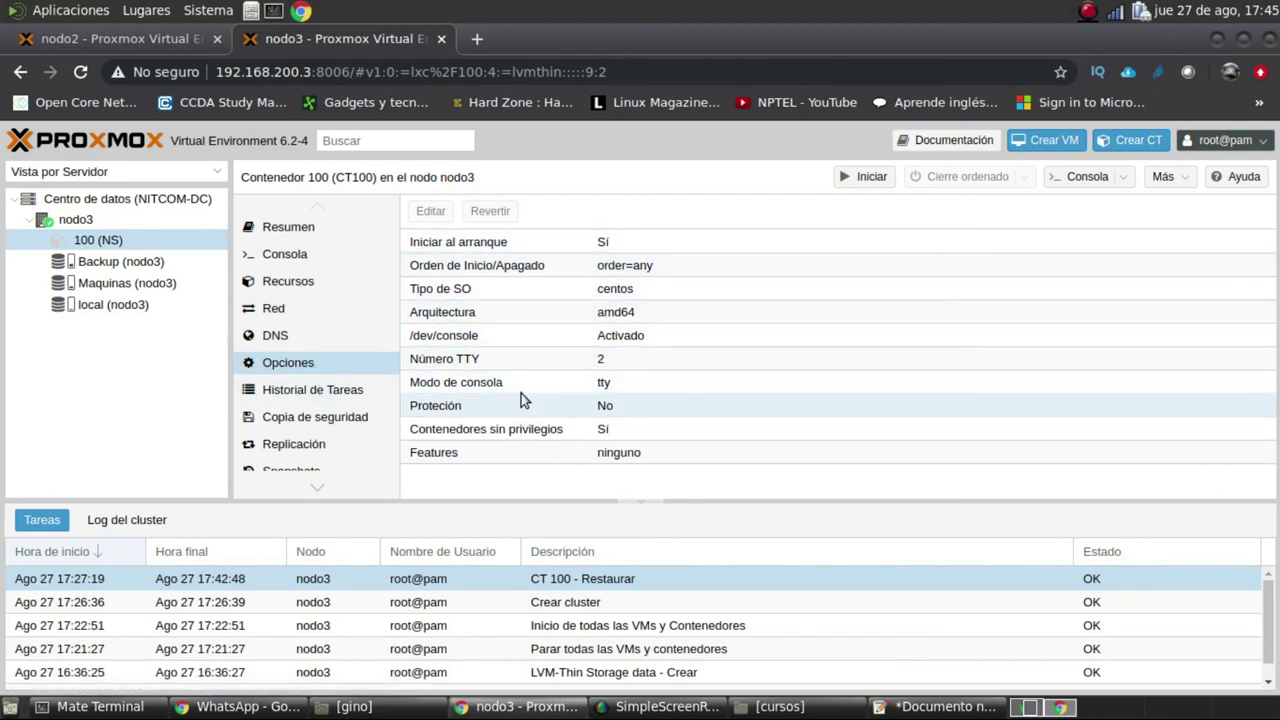
Start container 100 (NS), connect to its console, then bring the terminal forward
{"action": "right_click", "coordinate": [100, 245]}
{"action": "key", "text": "Escape"}
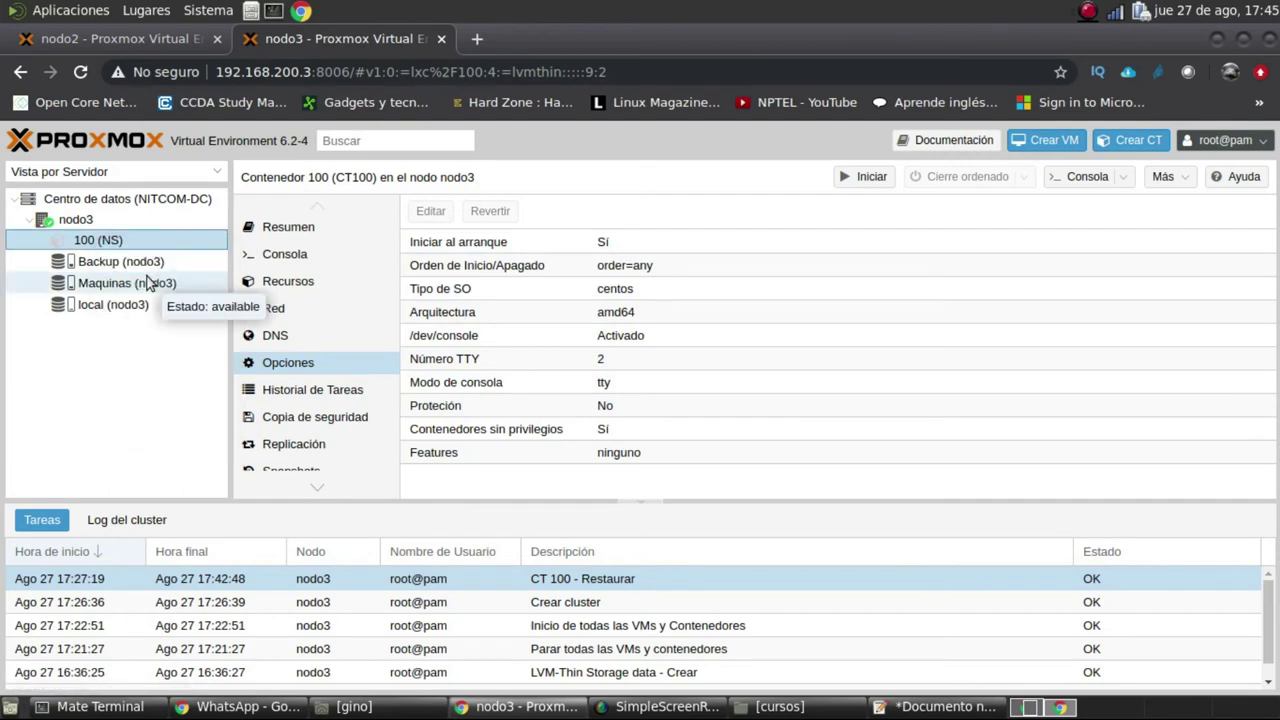
{"action": "left_click", "coordinate": [293, 258]}
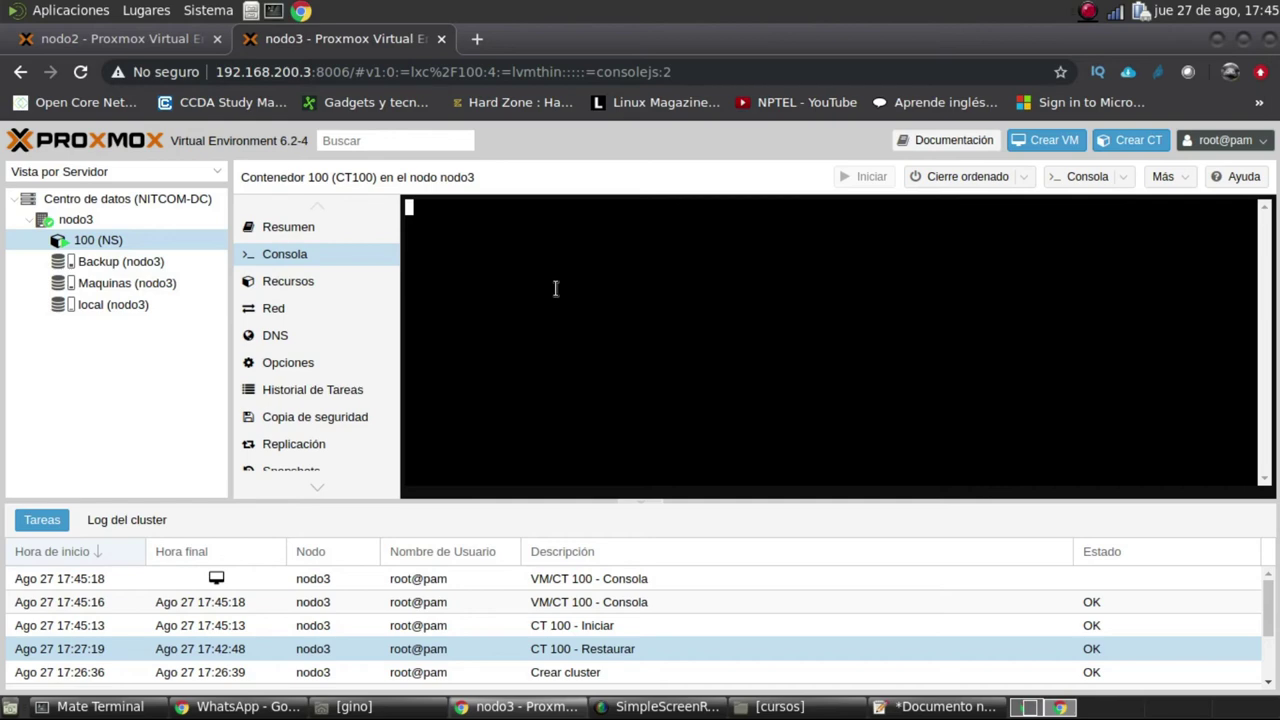
{"action": "left_click", "coordinate": [100, 706]}
Quit top and exit the remote session on nodo3
{"action": "left_click", "coordinate": [711, 94]}
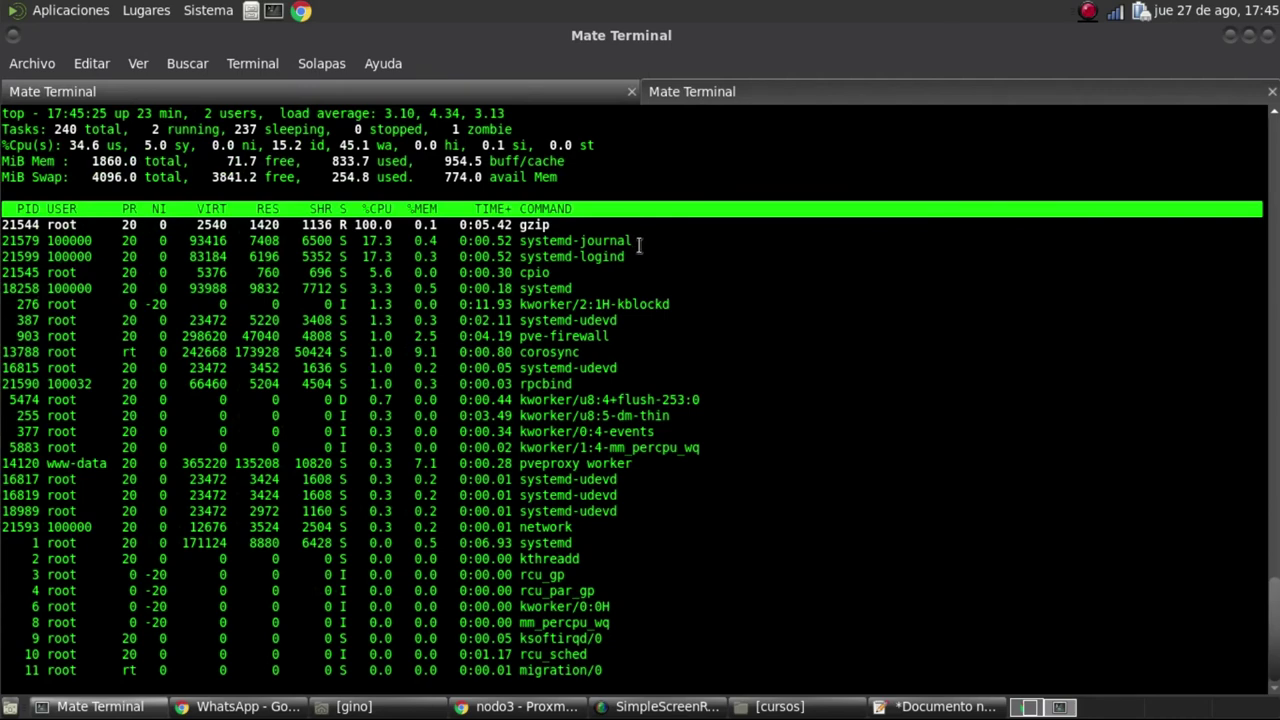
{"action": "key", "text": "ctrl+c"}
{"action": "key", "text": "ctrl+c"}
{"action": "key", "text": "ctrl+c"}
{"action": "type", "text": "exit"}
{"action": "key", "text": "Return"}
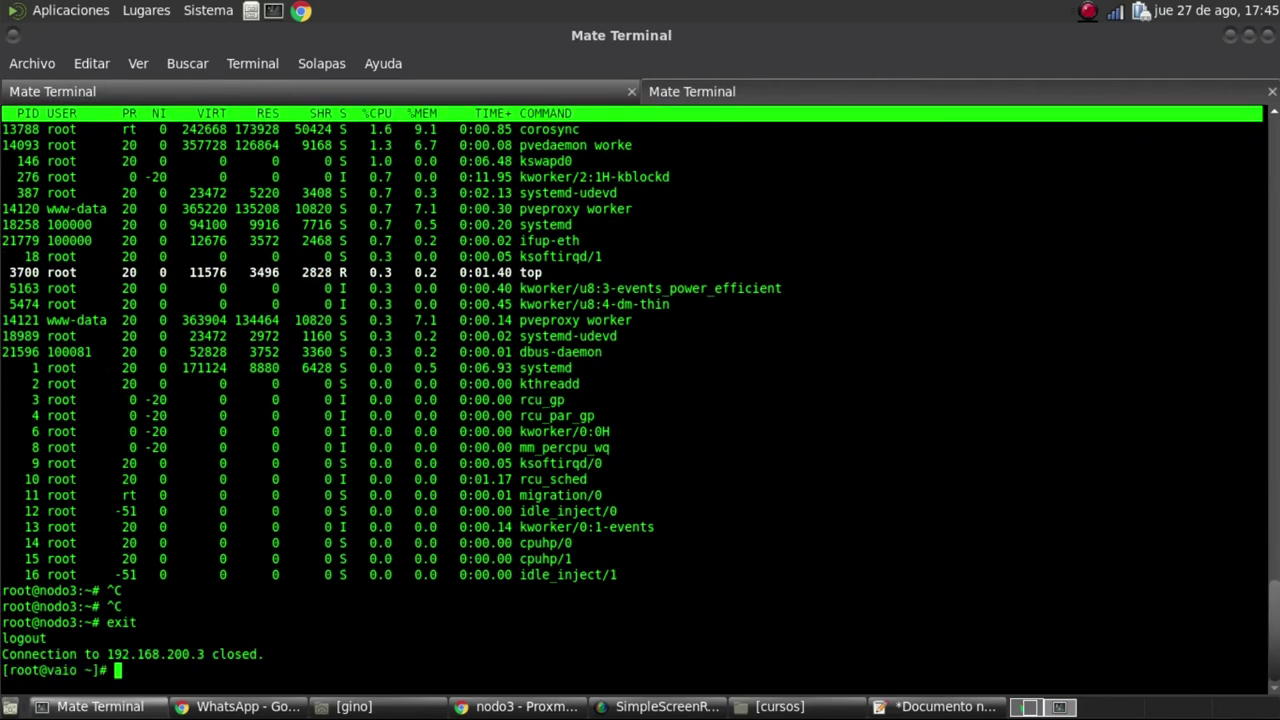
Ping the container at 192.168.1.2 and return to the Proxmox console
{"action": "key", "text": "Up"}
{"action": "key", "text": "BackSpace"}
{"action": "key", "text": "BackSpace"}
{"action": "key", "text": "BackSpace"}
{"action": "key", "text": "BackSpace"}
{"action": "key", "text": "BackSpace"}
{"action": "key", "text": "BackSpace"}
{"action": "key", "text": "BackSpace"}
{"action": "key", "text": "BackSpace"}
{"action": "key", "text": "BackSpace"}
{"action": "key", "text": "BackSpace"}
{"action": "key", "text": "BackSpace"}
{"action": "key", "text": "BackSpace"}
{"action": "key", "text": "BackSpace"}
{"action": "key", "text": "BackSpace"}
{"action": "key", "text": "BackSpace"}
{"action": "key", "text": "BackSpace"}
{"action": "key", "text": "BackSpace"}
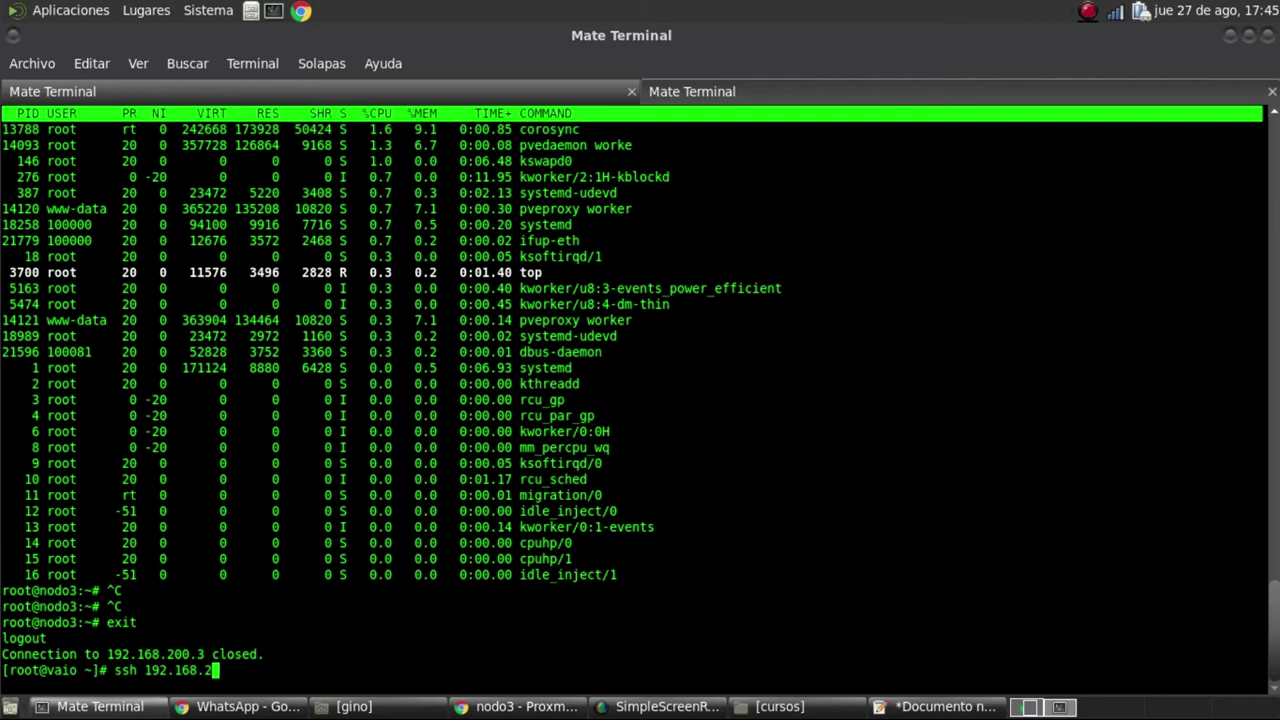
{"action": "type", "text": "p"}
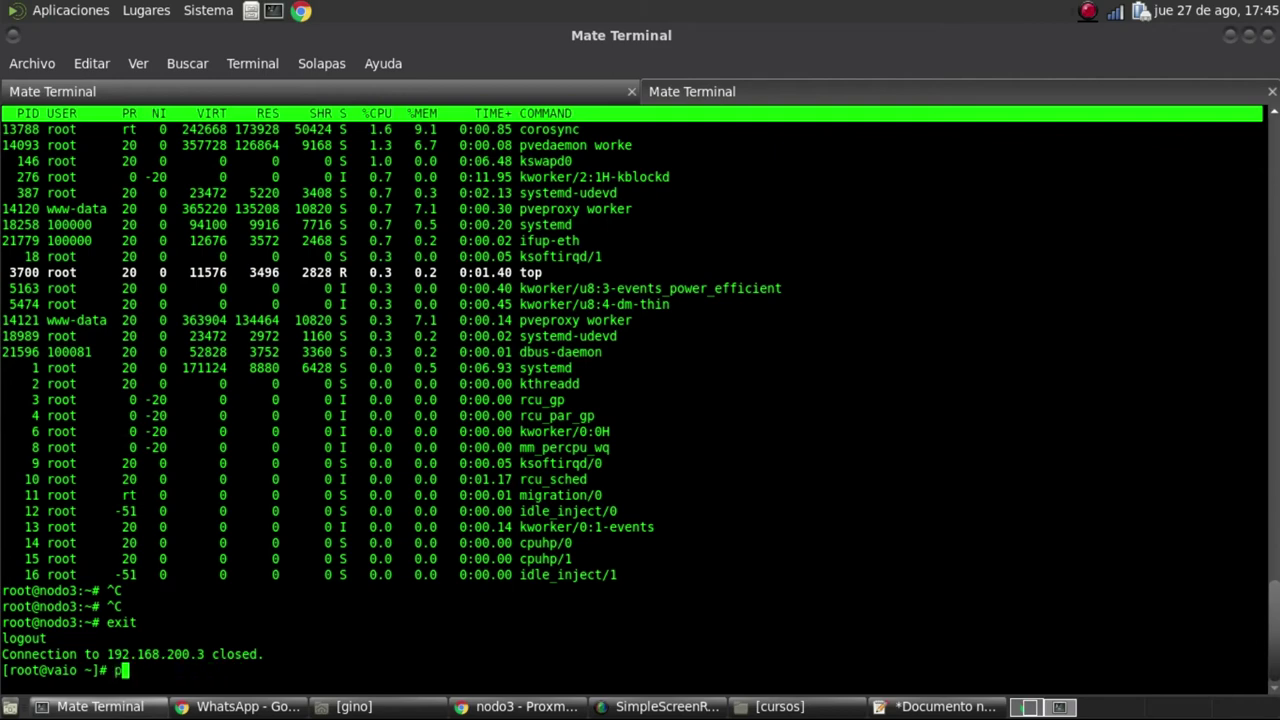
{"action": "type", "text": "ing 192.168.1.2"}
{"action": "key", "text": "Return"}
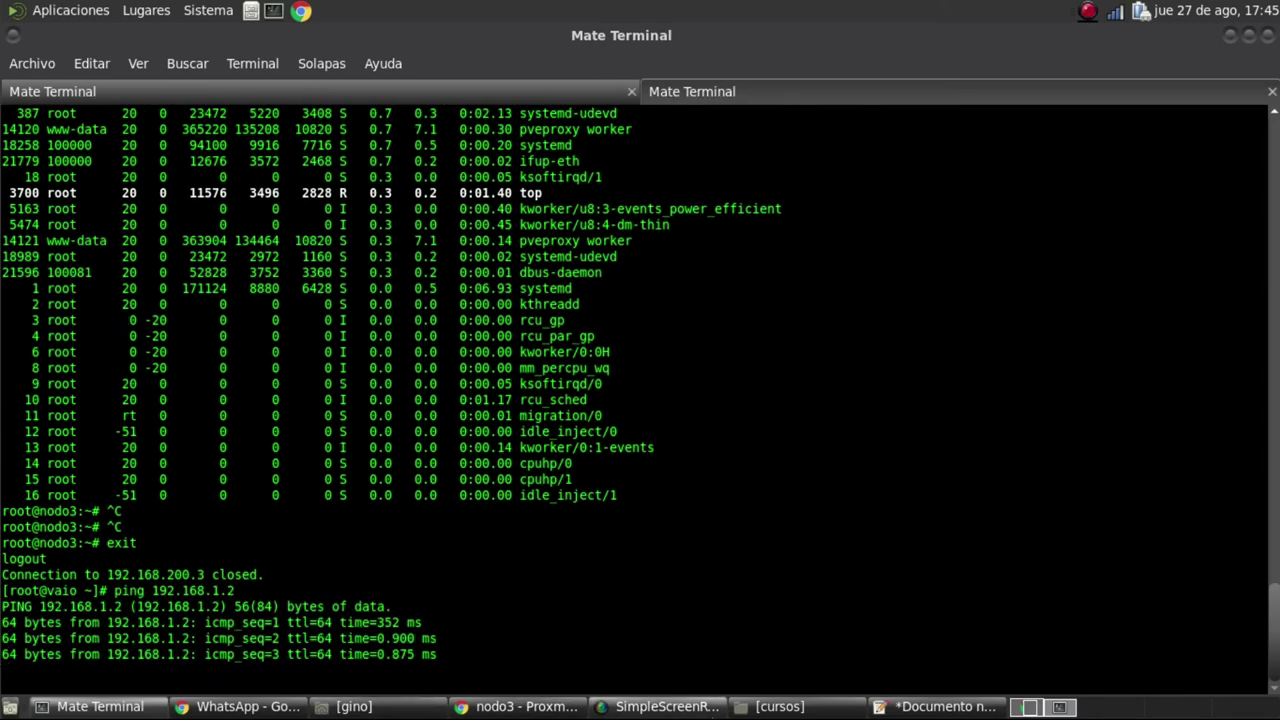
{"action": "left_click", "coordinate": [520, 706]}
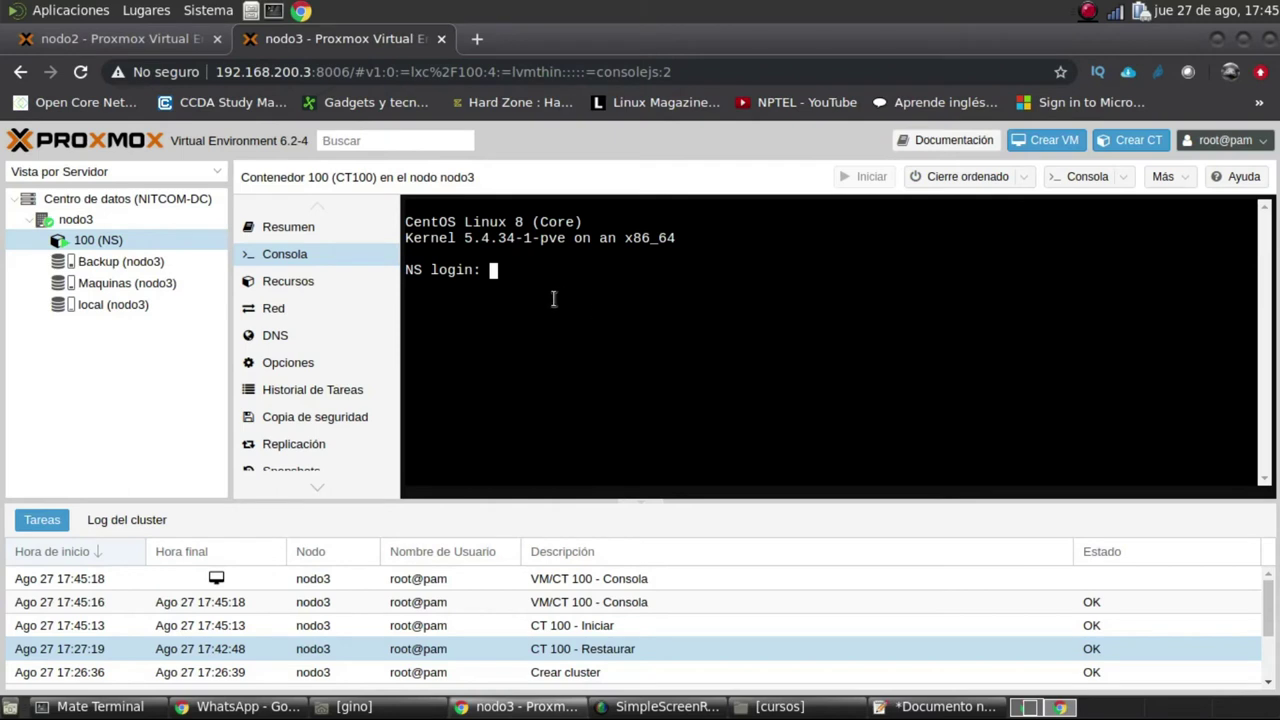
Log in as root on the NS console and highlight the CentOS Linux 8 banner
{"action": "type", "text": "root"}
{"action": "key", "text": "Return"}
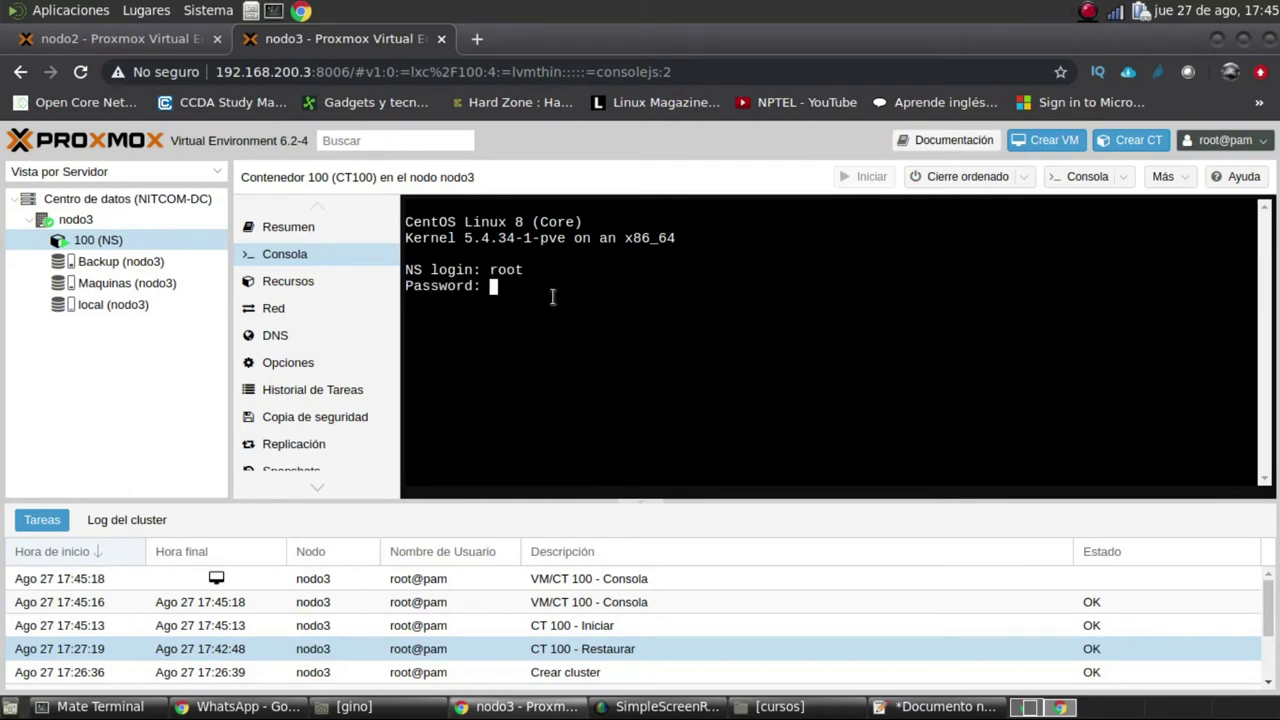
{"action": "left_click_drag", "start_coordinate": [406, 218], "coordinate": [608, 225]}
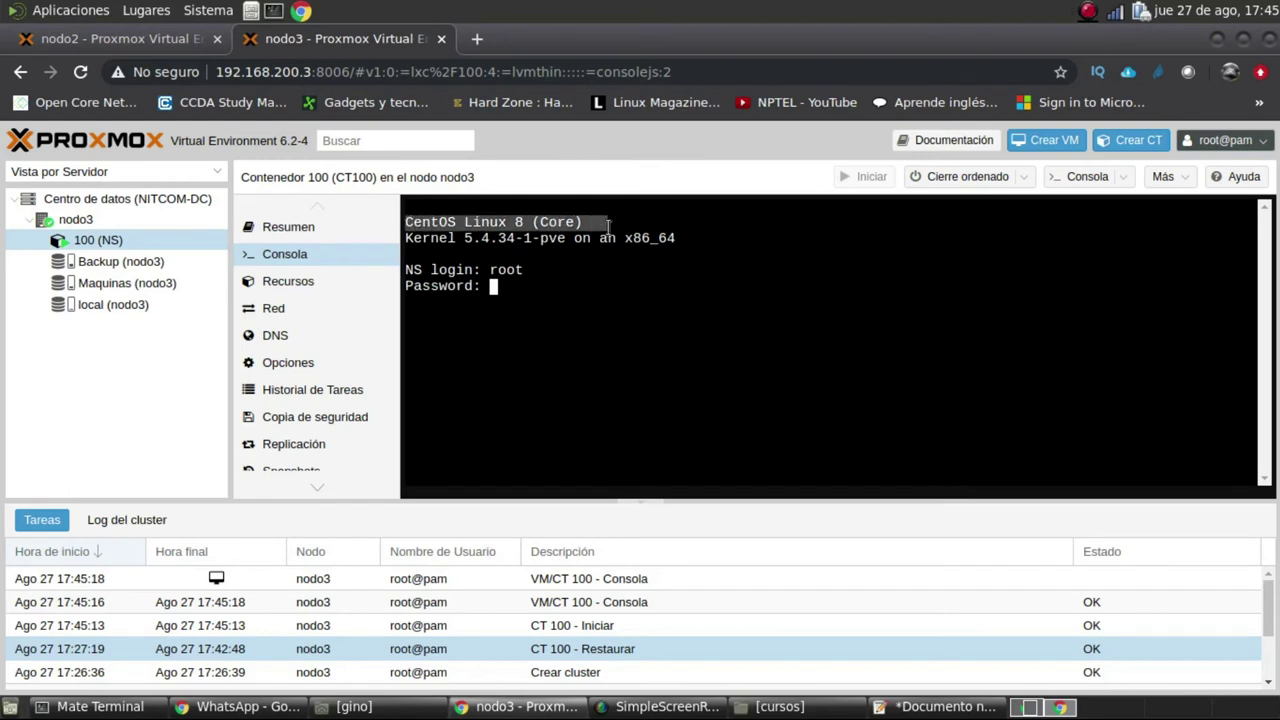
Highlight the kernel version line, then open the NITCOM-DC datacenter storage list
{"action": "right_click", "coordinate": [91, 244]}
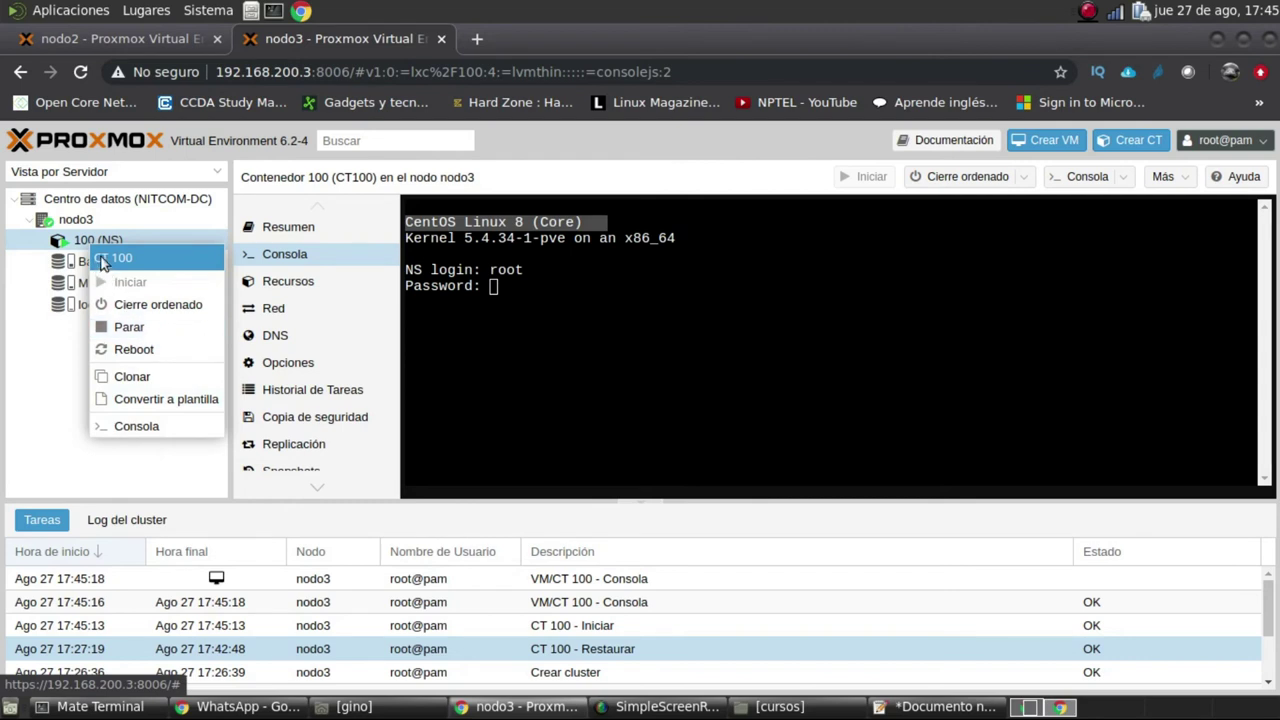
{"action": "left_click_drag", "start_coordinate": [690, 238], "coordinate": [407, 236]}
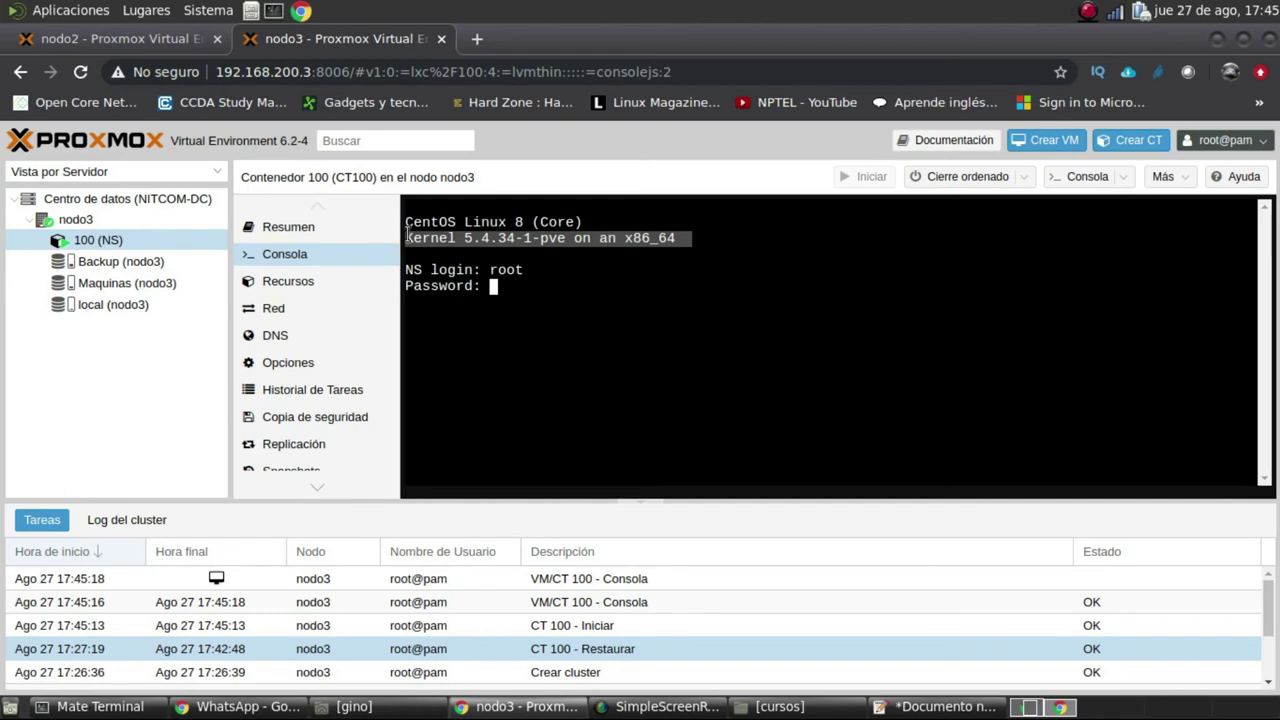
{"action": "left_click", "coordinate": [1060, 290]}
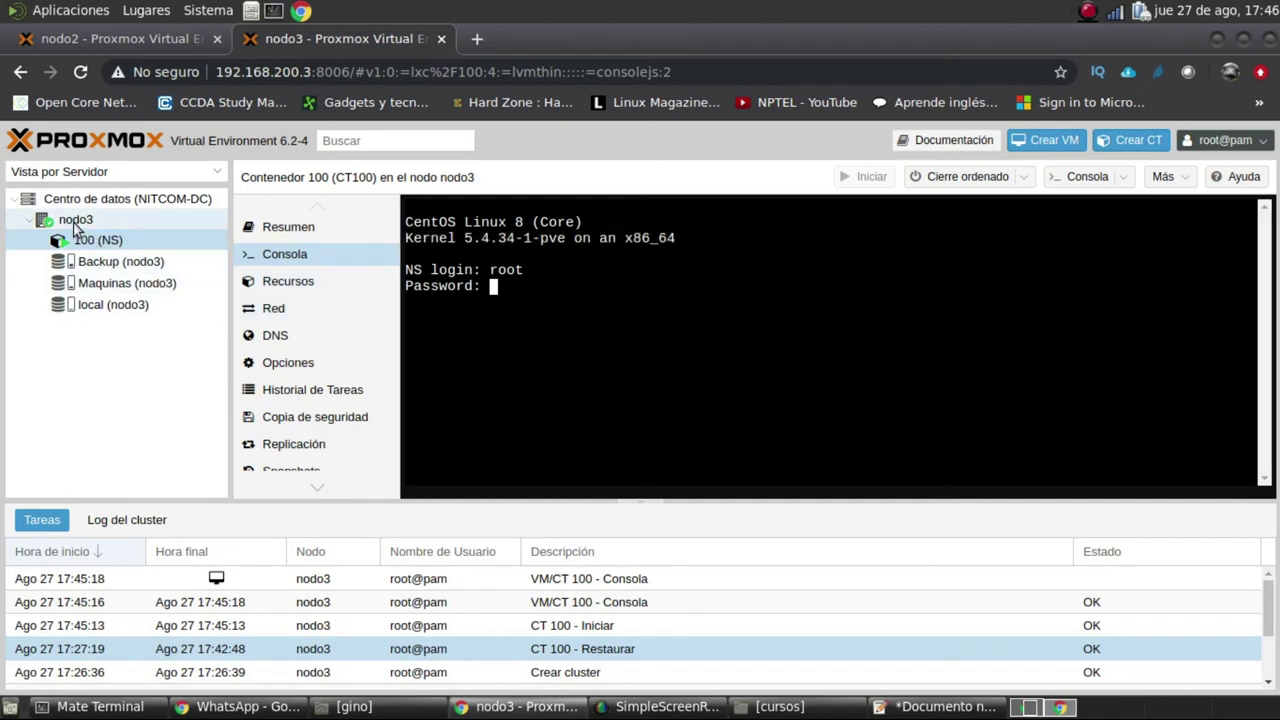
{"action": "left_click", "coordinate": [119, 199]}
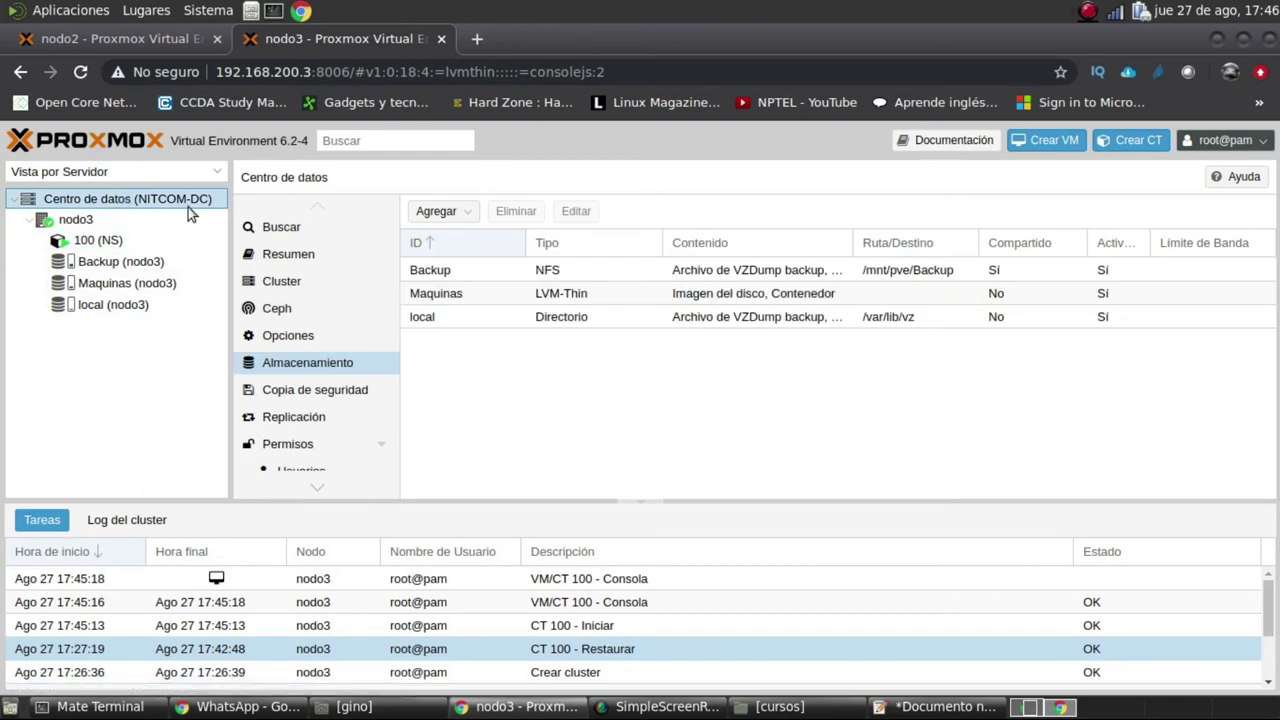
{"action": "left_click", "coordinate": [284, 280]}
{"action": "left_click", "coordinate": [291, 260]}
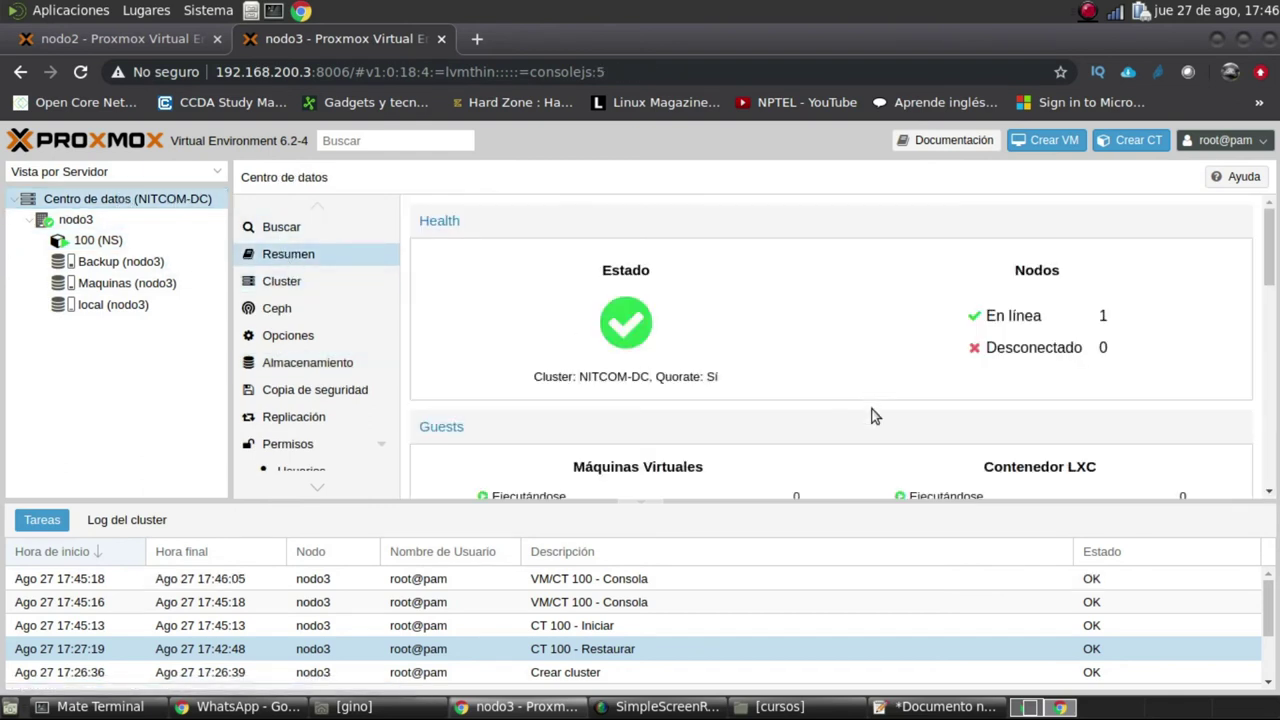
{"action": "scroll", "coordinate": [862, 403], "scroll_direction": "down", "scroll_amount": 5}
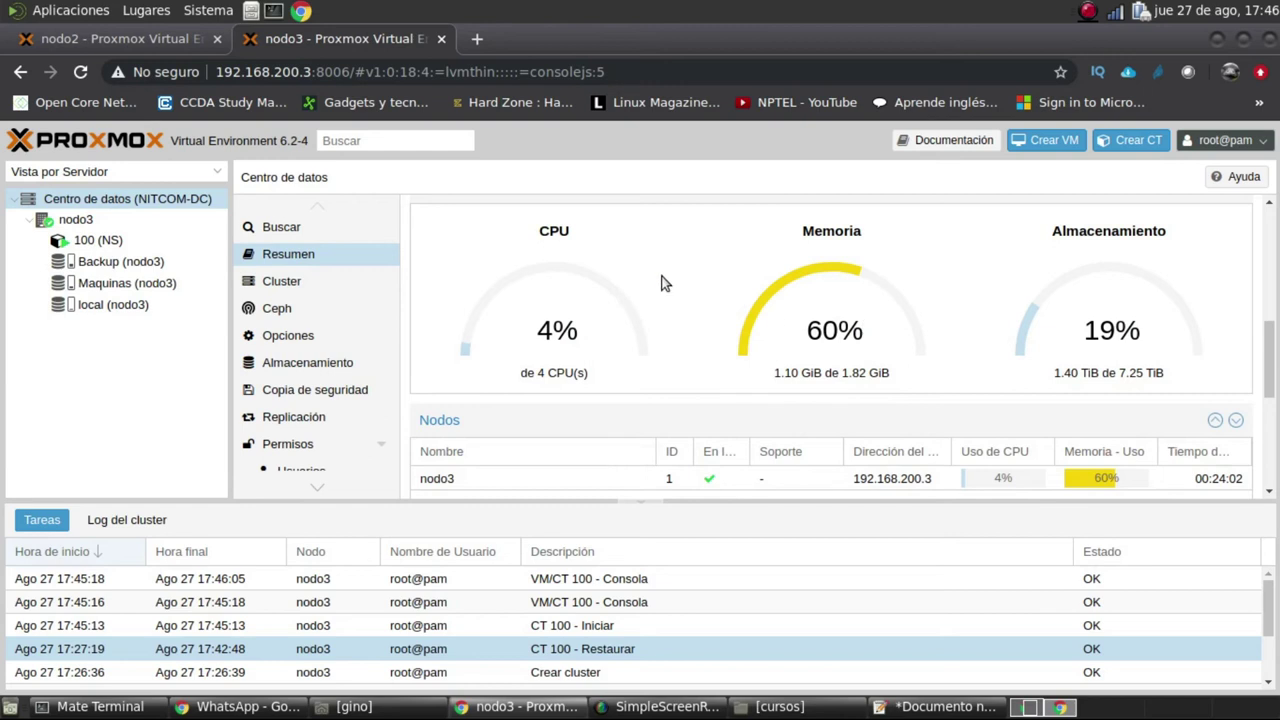
{"action": "left_click", "coordinate": [477, 38]}
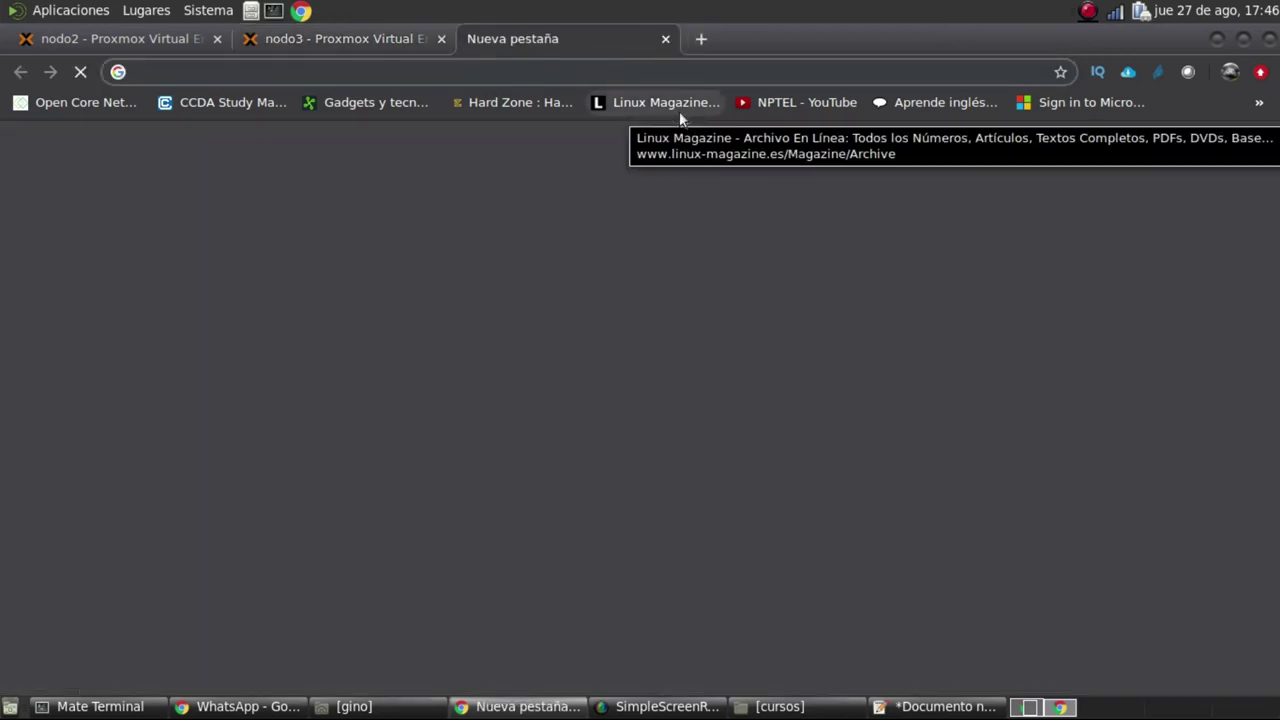
{"action": "type", "text": "www.el"}
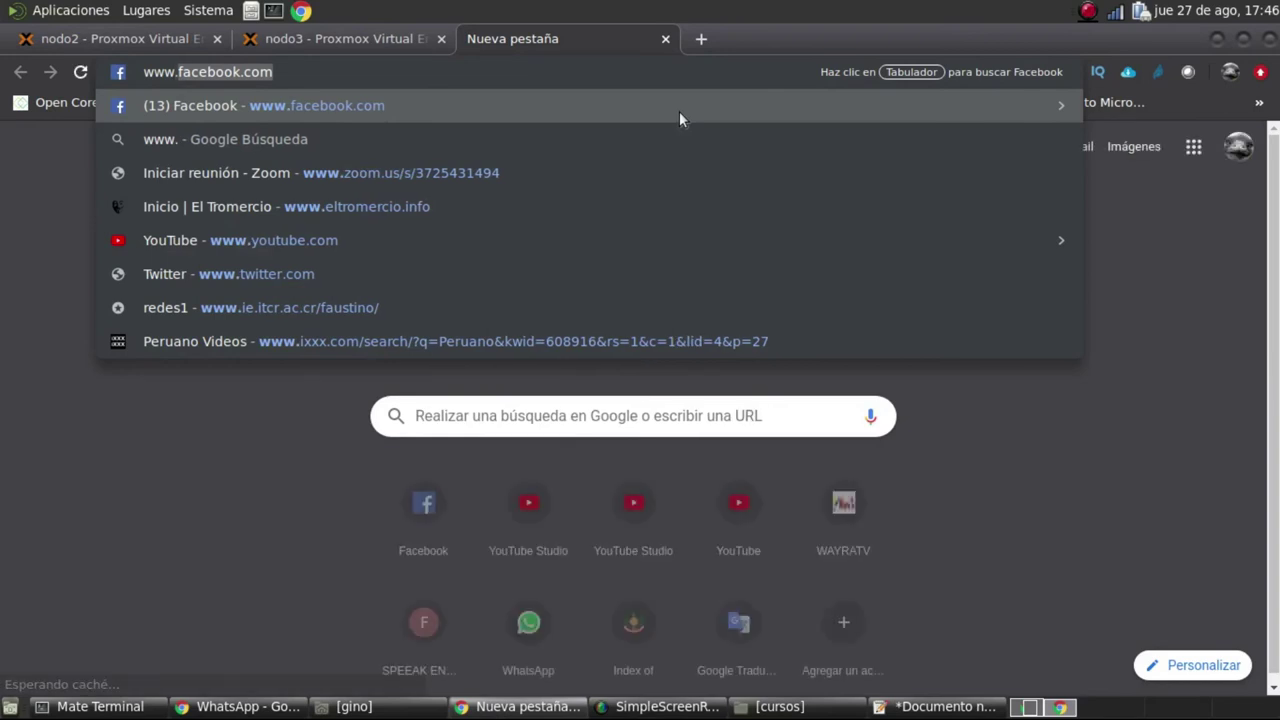